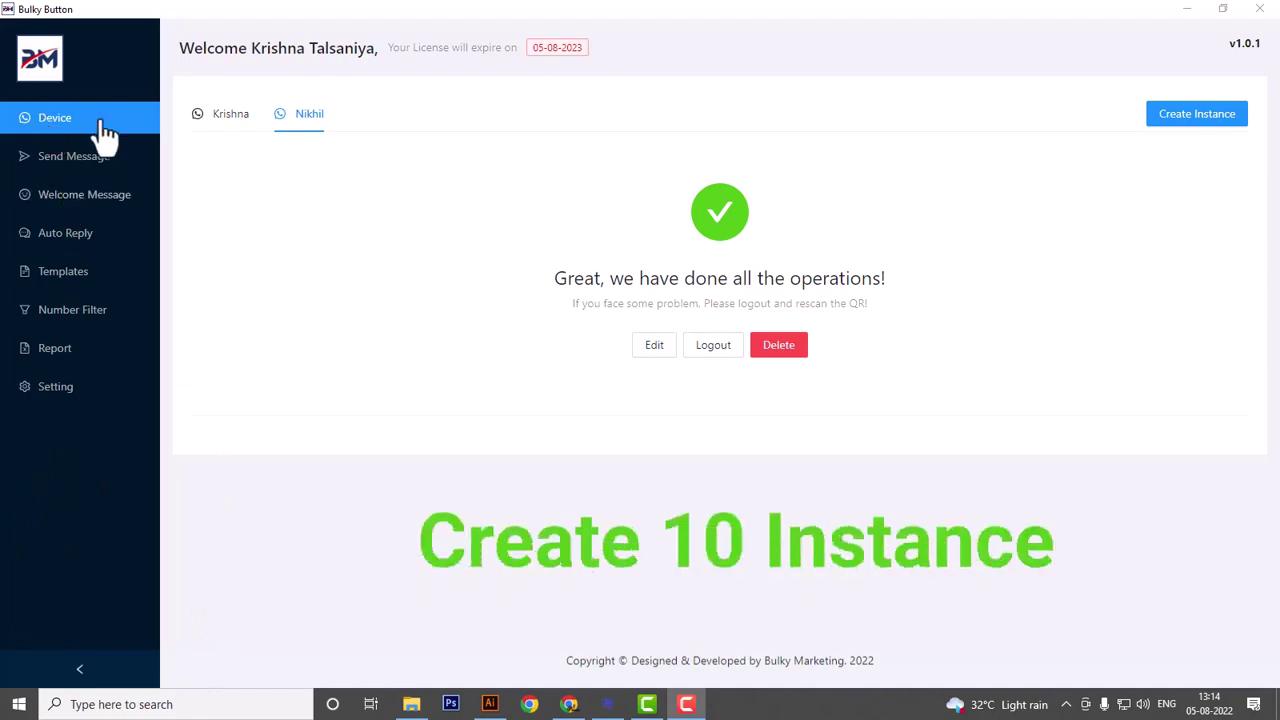
# - Create a new instance keeping the prefilled name Hitesh and show its QR code for linking
pyautogui.click(1192, 128)
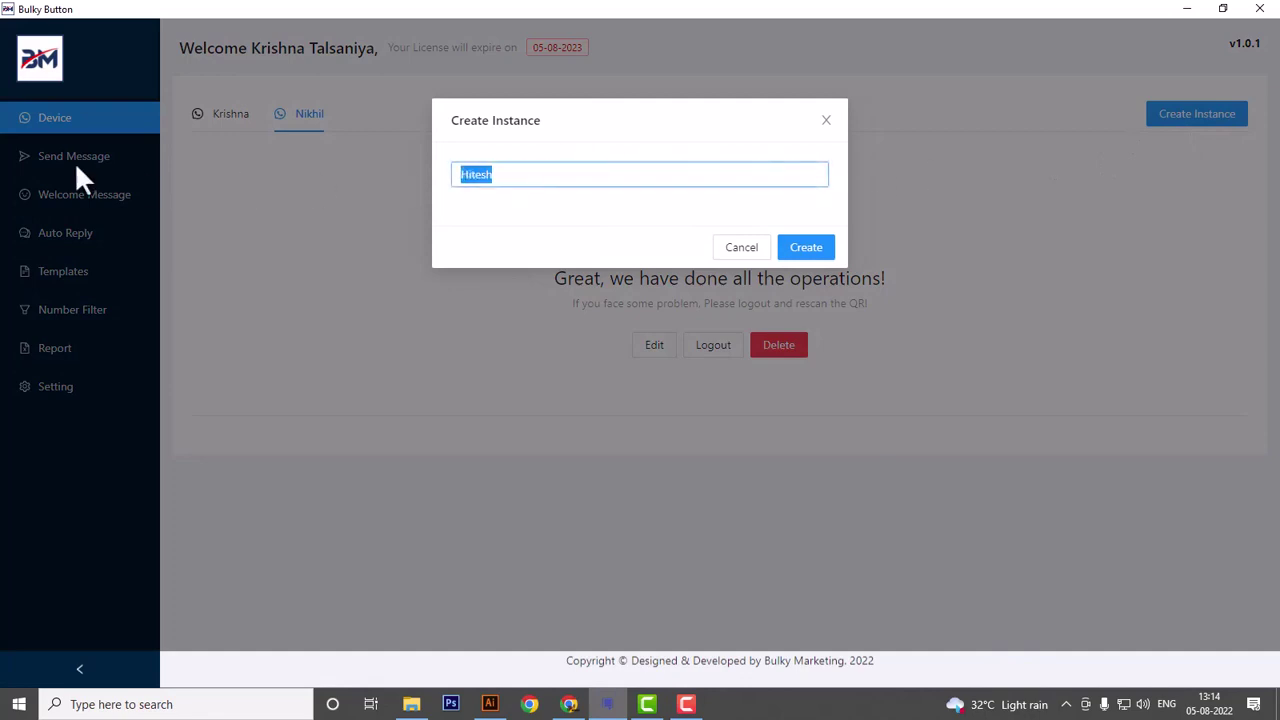
pyautogui.press('End')
pyautogui.click(820, 252)
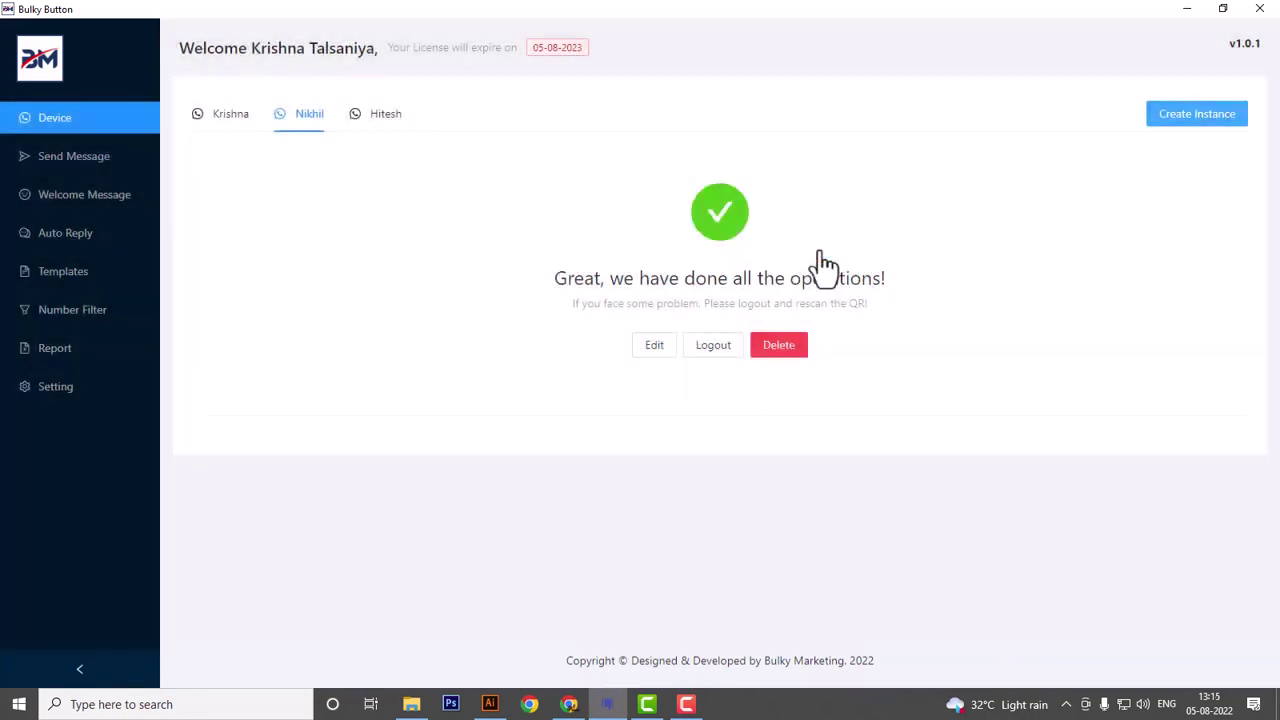
pyautogui.click(394, 124)
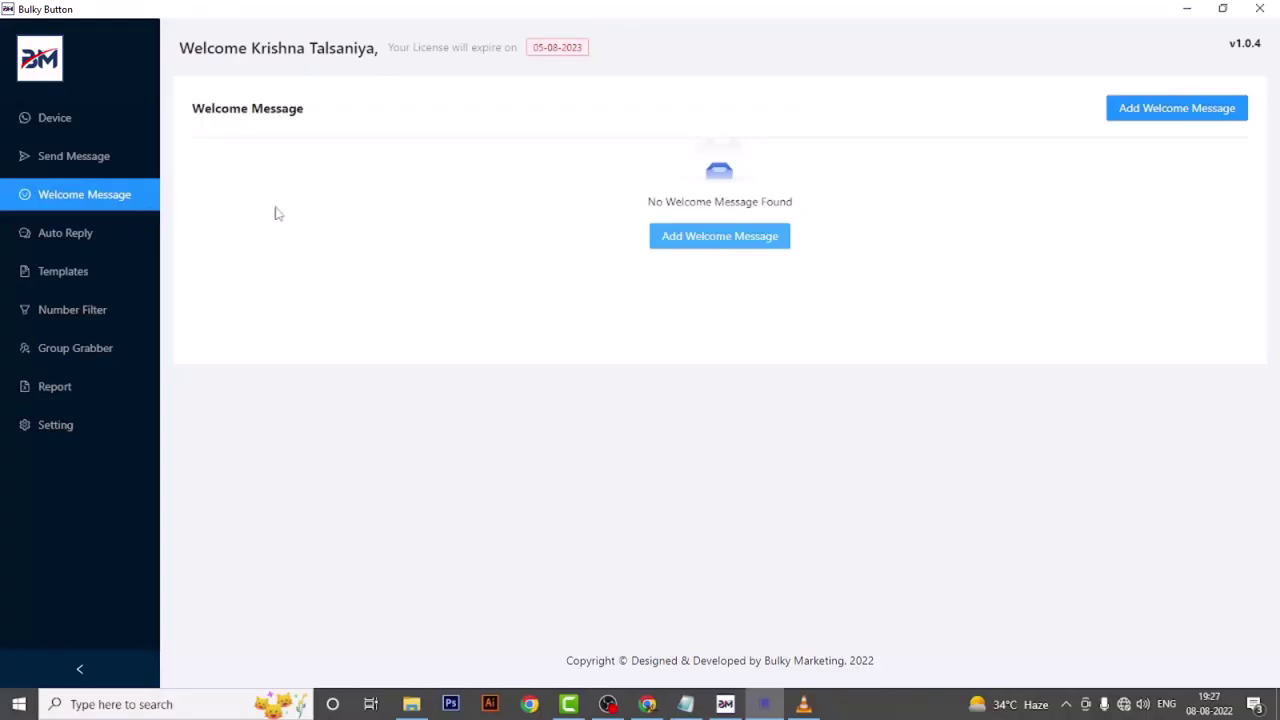
# - Start a welcome message sent from Krishna, Nikhil and Hitesh, with List/Menu as its message type
pyautogui.click(1187, 112)
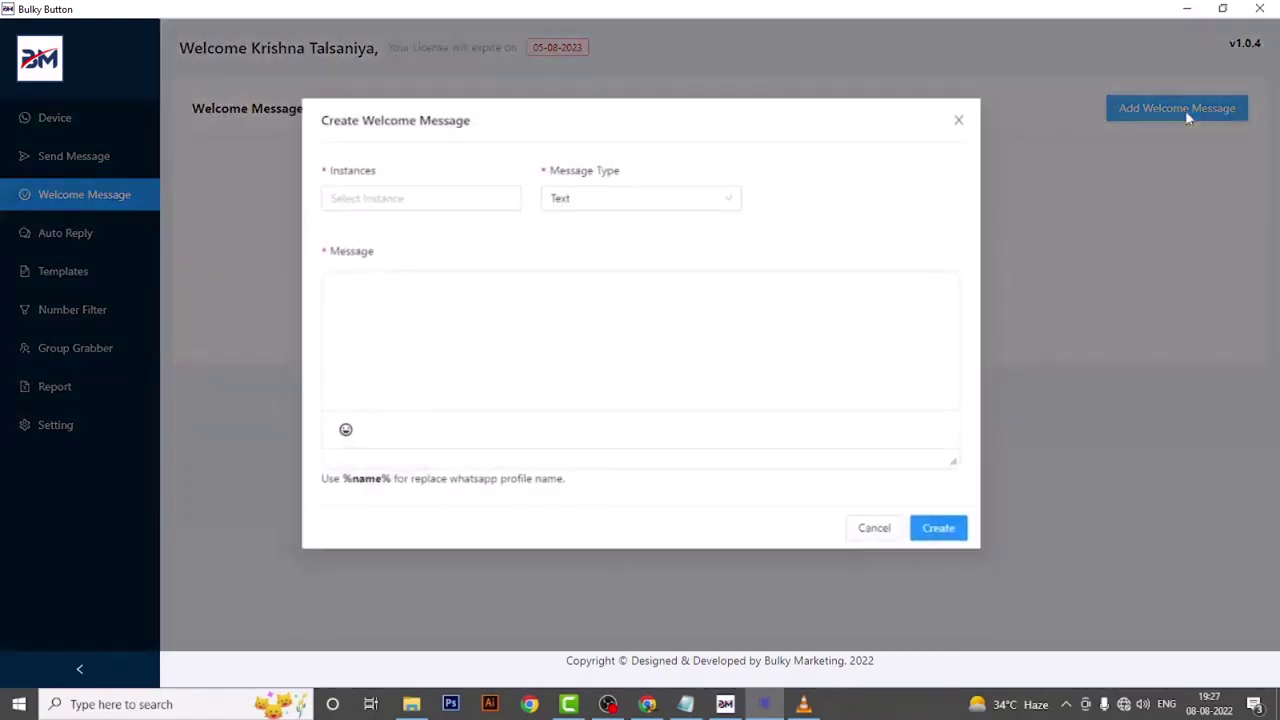
pyautogui.click(363, 207)
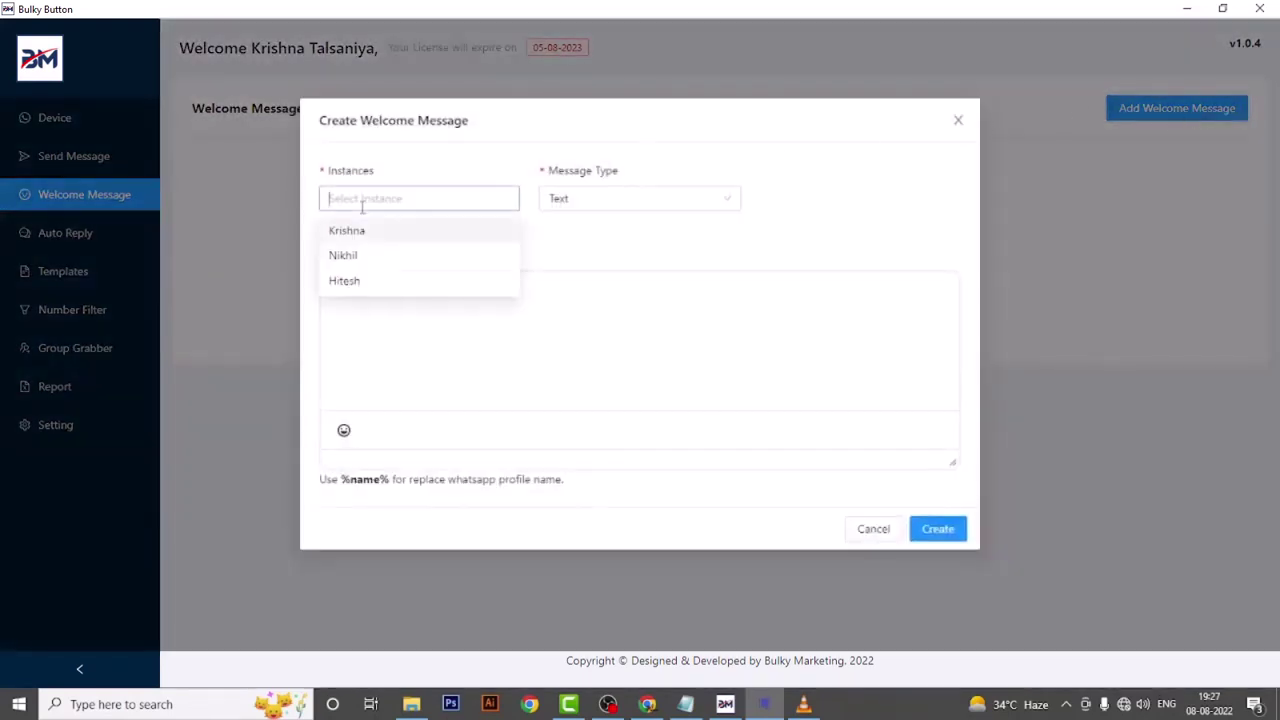
pyautogui.click(360, 231)
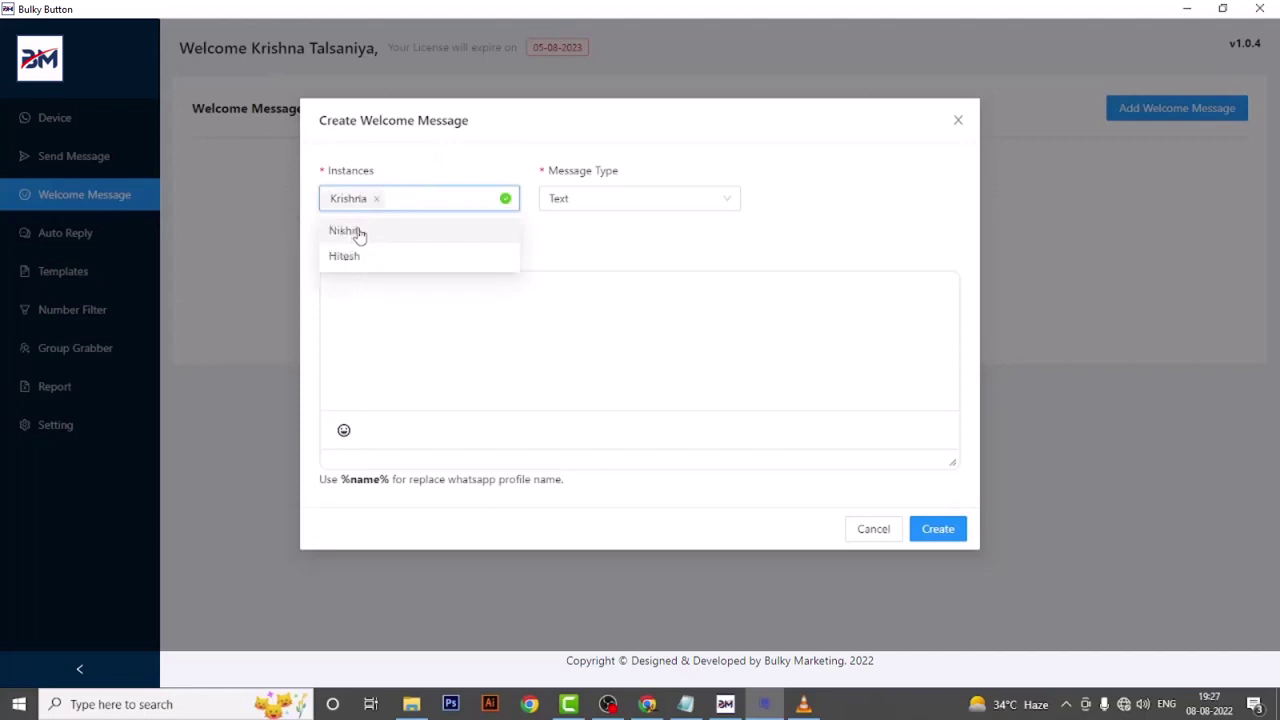
pyautogui.click(360, 231)
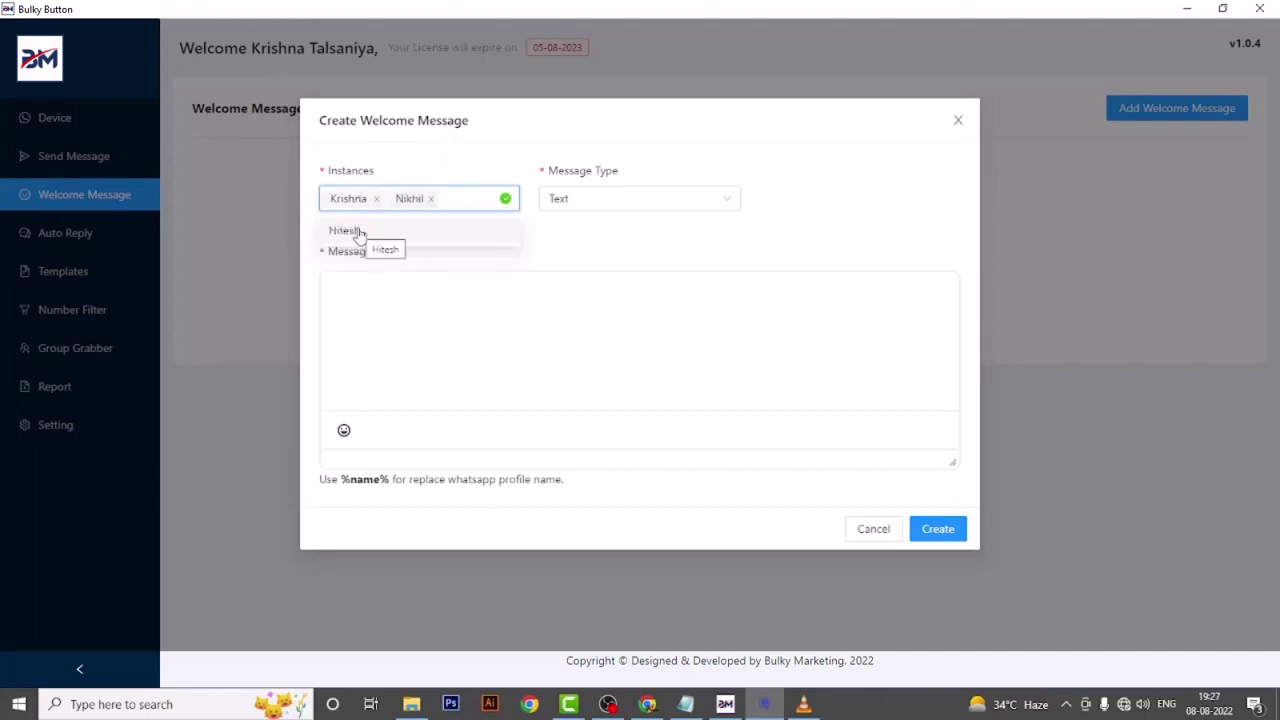
pyautogui.click(360, 231)
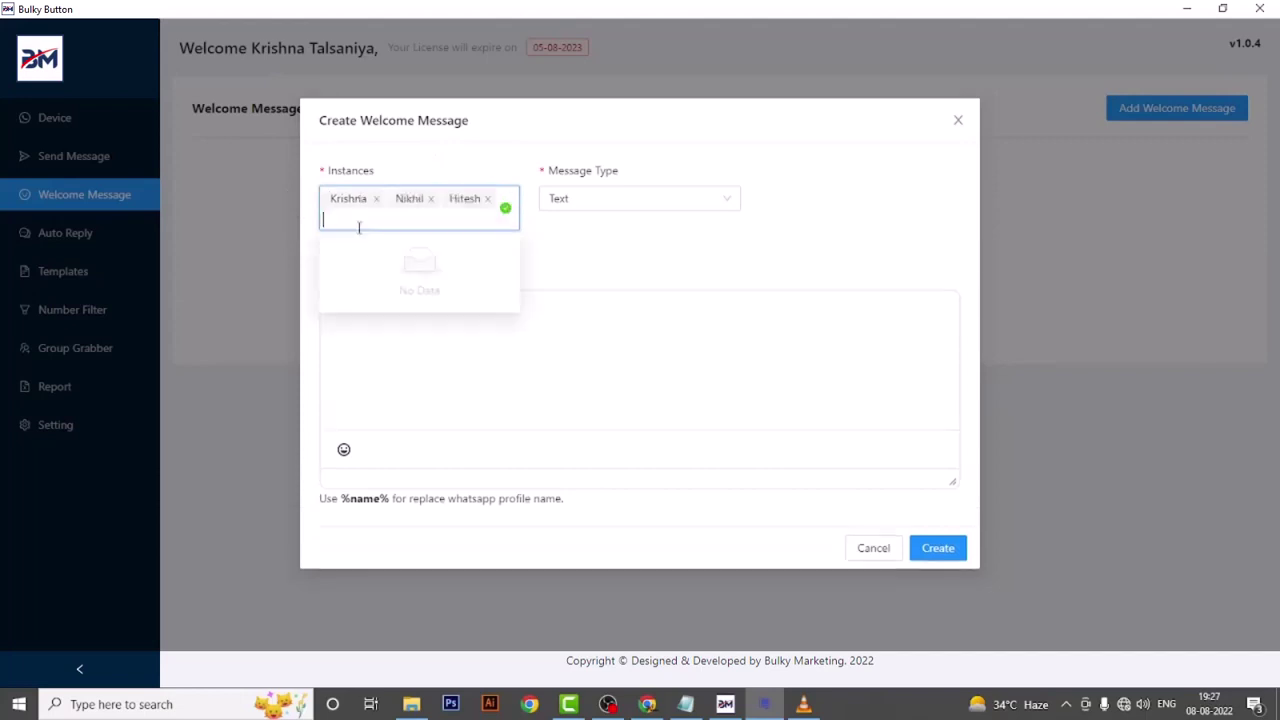
pyautogui.click(641, 202)
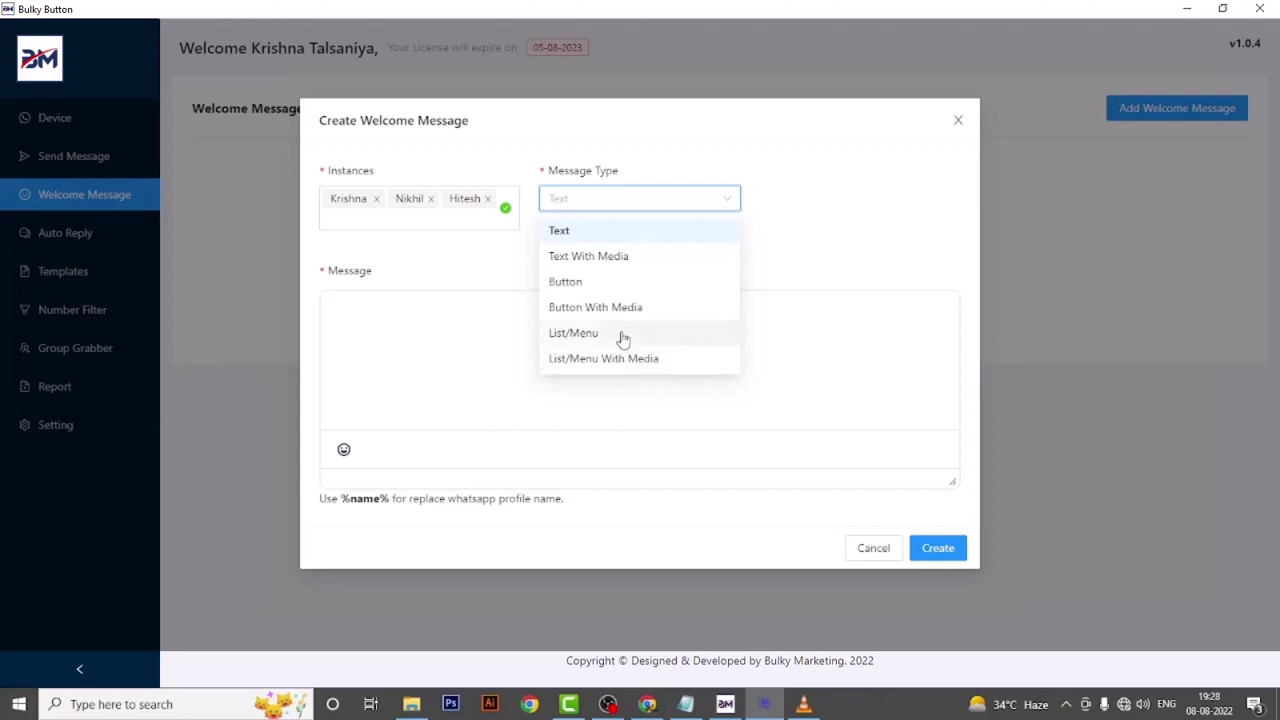
pyautogui.click(622, 339)
# - Paste the greeting paragraph from Notepad into the message body, capitalising its first letter
pyautogui.scroll(-1, 430, 338)
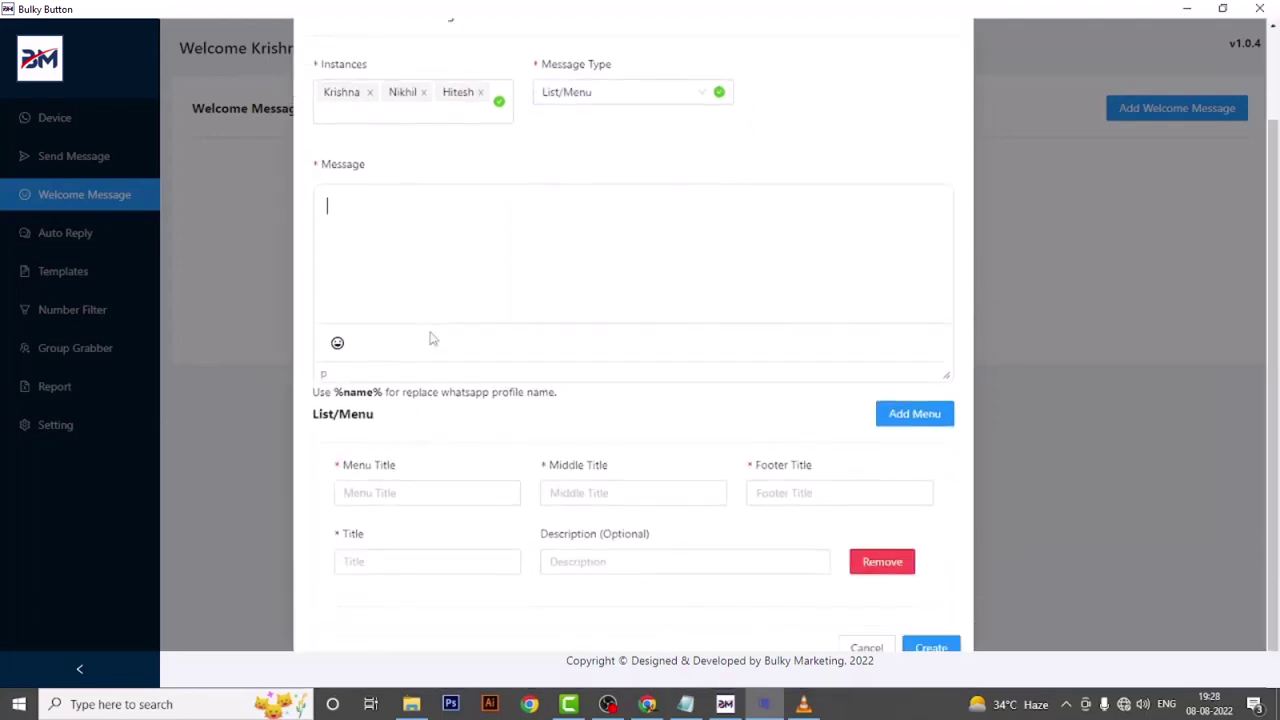
pyautogui.click(685, 704)
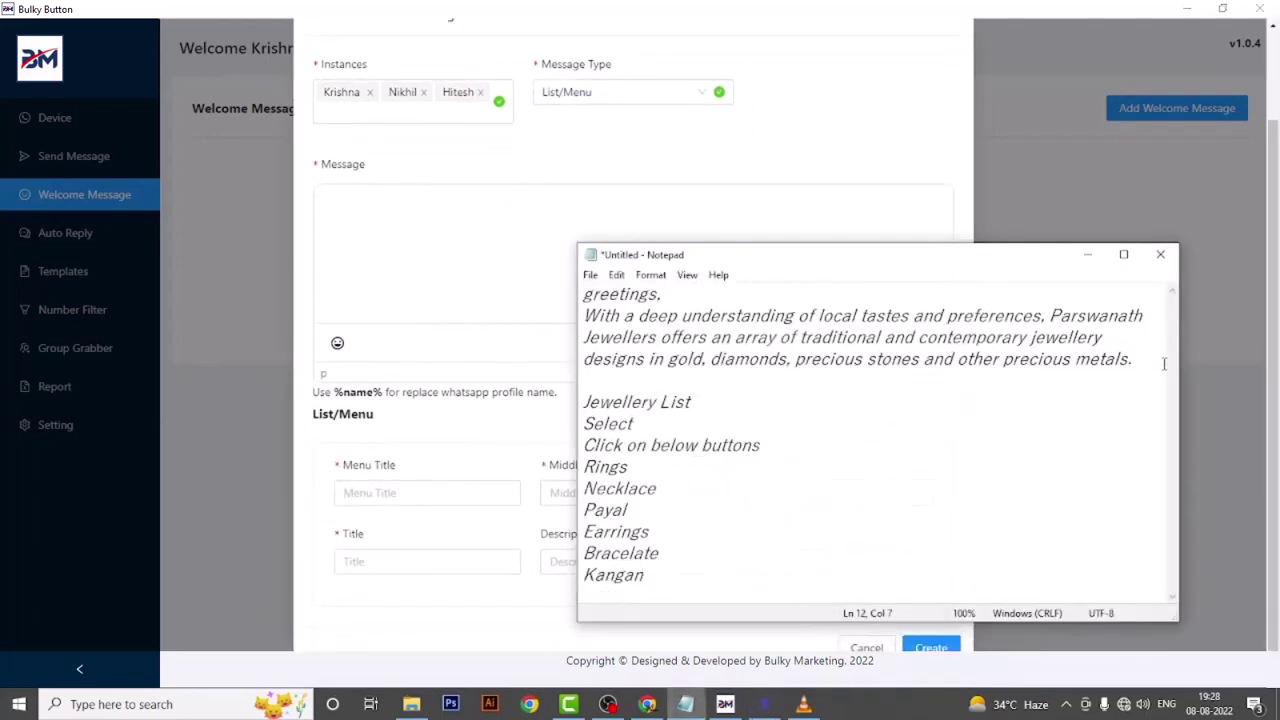
pyautogui.moveTo(1164, 364); pyautogui.dragTo(545, 268)
pyautogui.hotkey('ctrl', 'c')
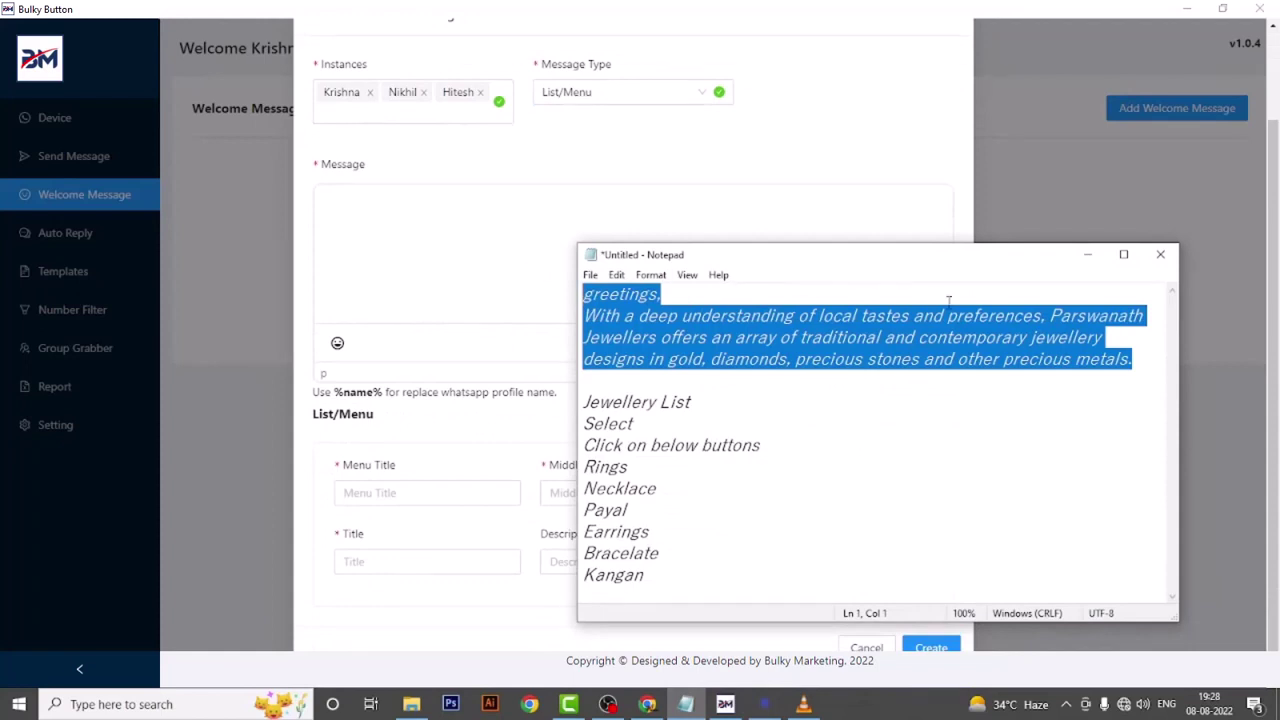
pyautogui.click(1089, 256)
pyautogui.hotkey('ctrl', 'v')
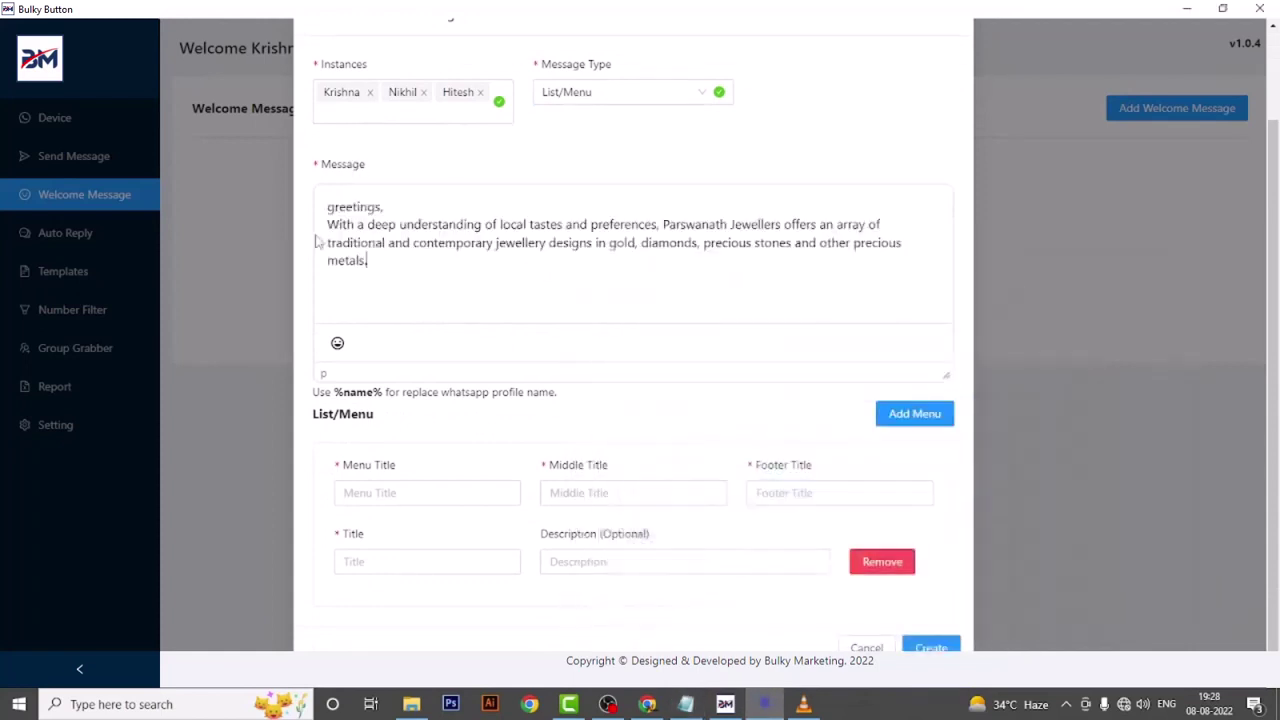
pyautogui.hotkey('shift', 'Right')
pyautogui.write('G')
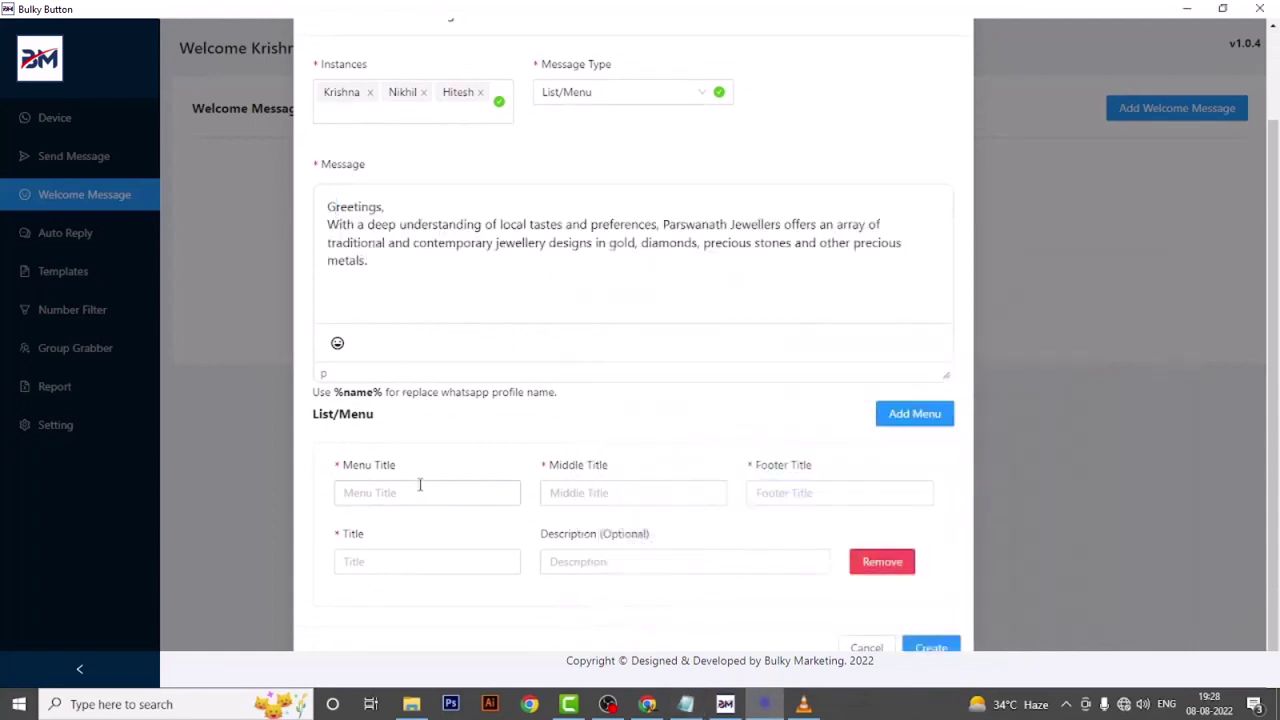
# - Fill in the menu title 'Jewellery List' plus the middle and footer titles
pyautogui.click(398, 490)
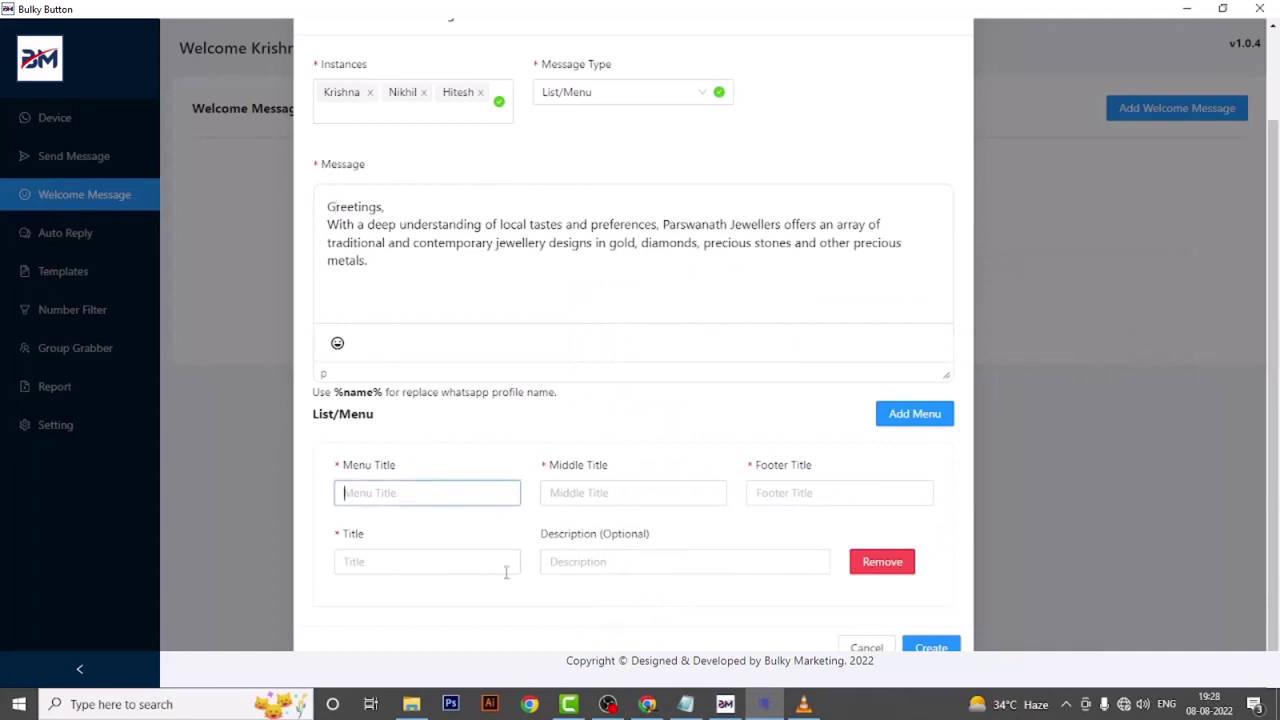
pyautogui.write('Jewellery List')
pyautogui.click(621, 492)
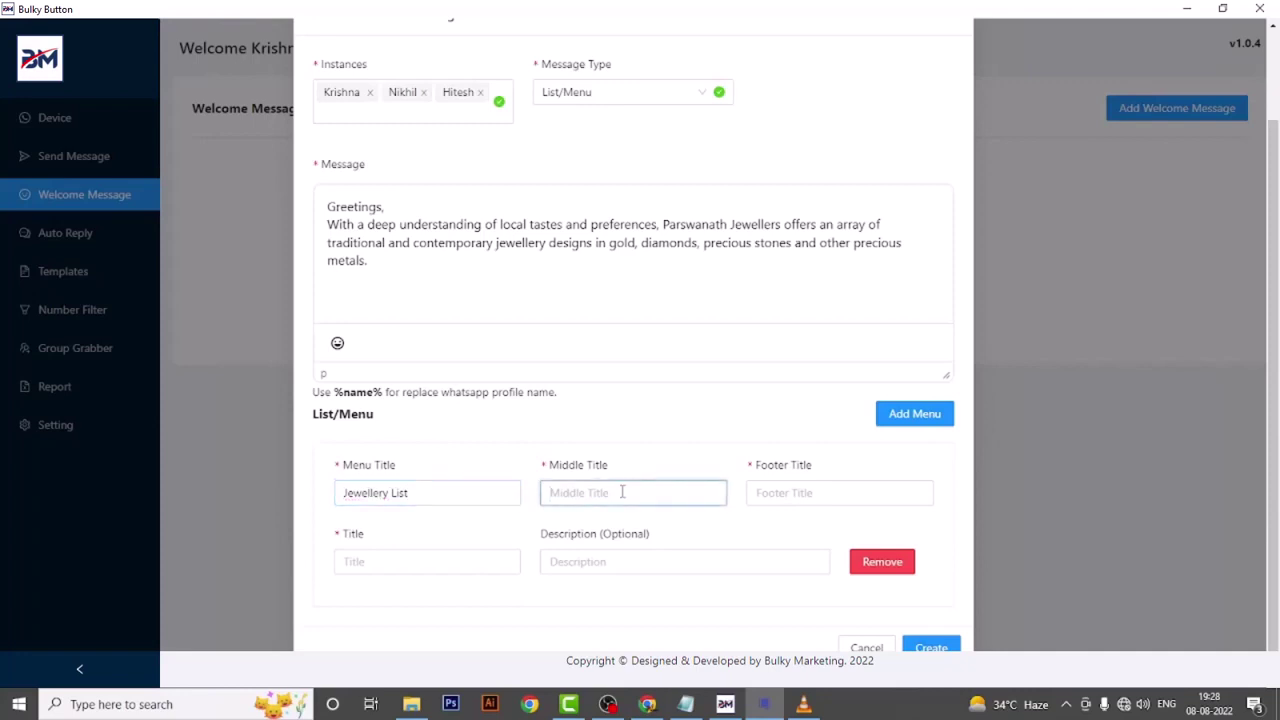
pyautogui.write('Select')
pyautogui.click(802, 500)
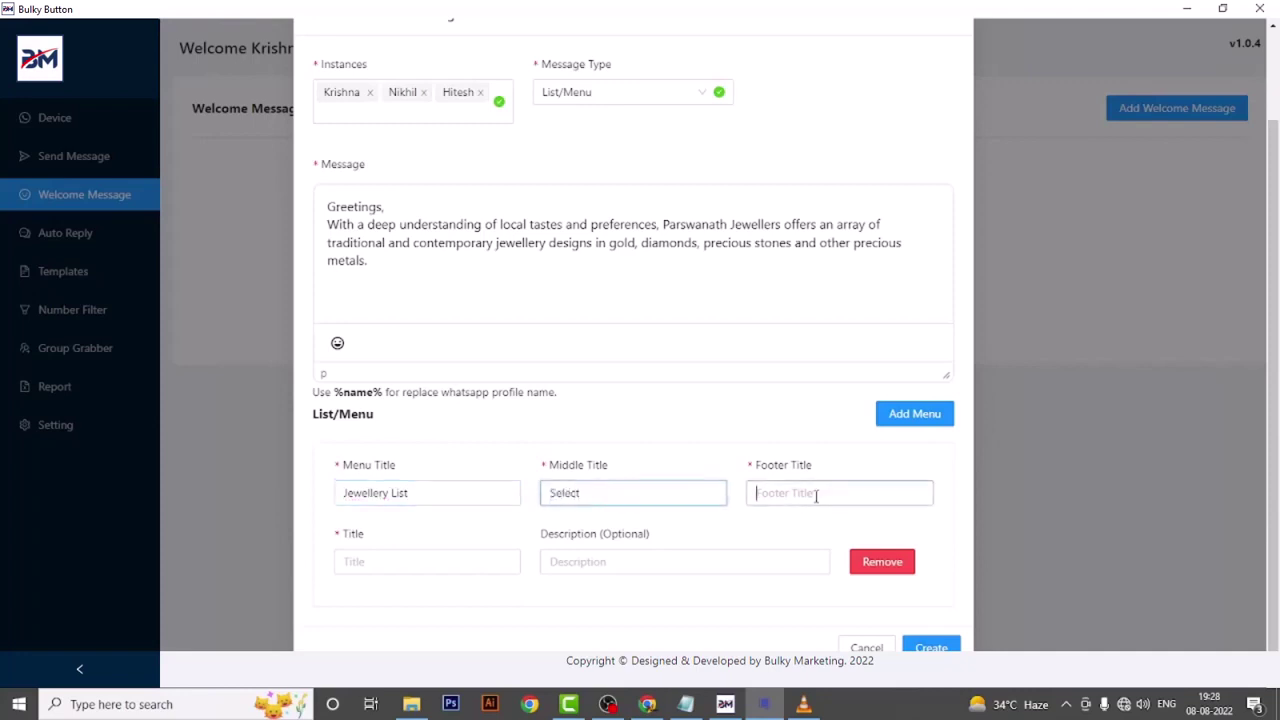
pyautogui.write('Click on below buttons')
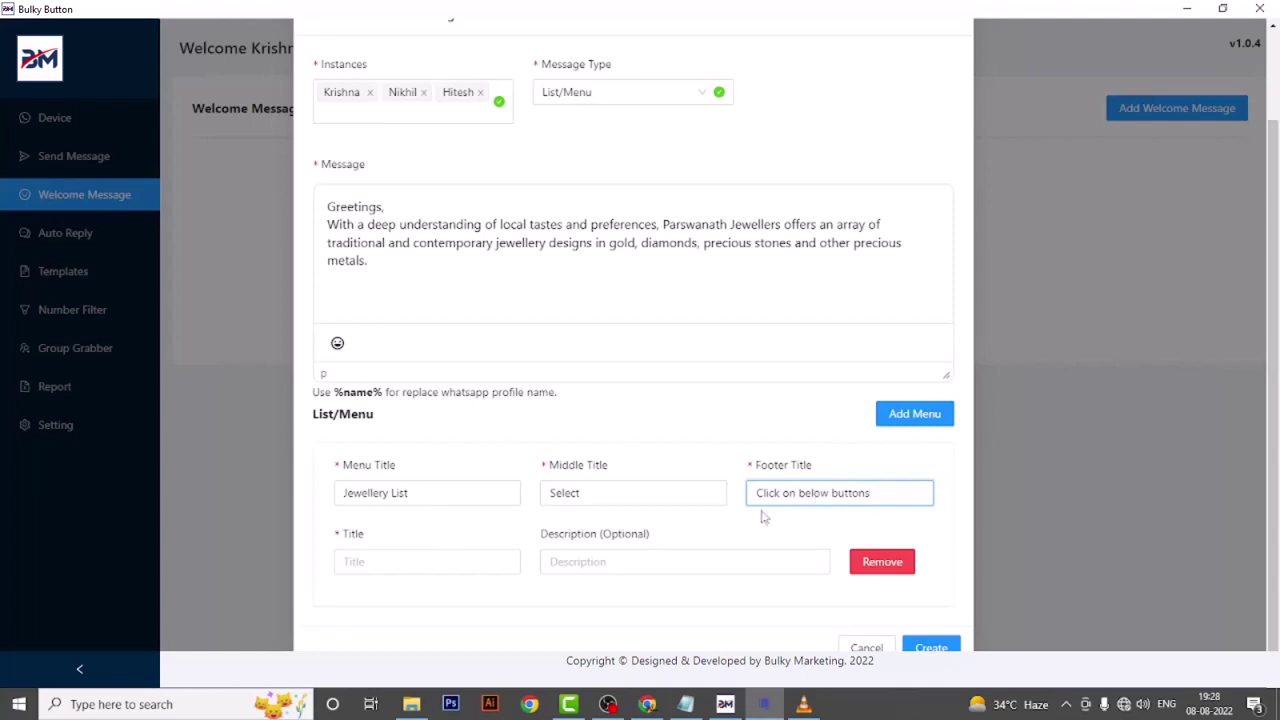
# - Copy Rings and Necklace from Notepad into the first two item titles
pyautogui.click(411, 561)
pyautogui.click(686, 704)
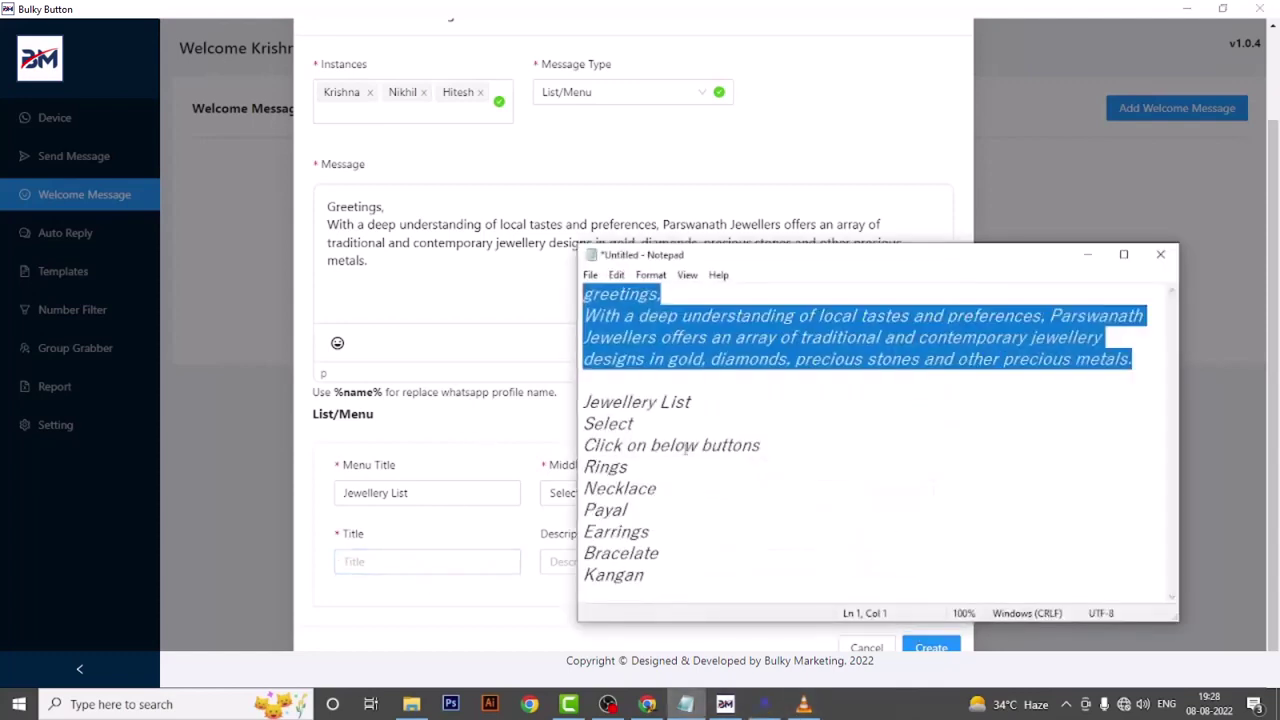
pyautogui.doubleClick(606, 467)
pyautogui.hotkey('ctrl', 'c')
pyautogui.click(443, 623)
pyautogui.click(400, 563)
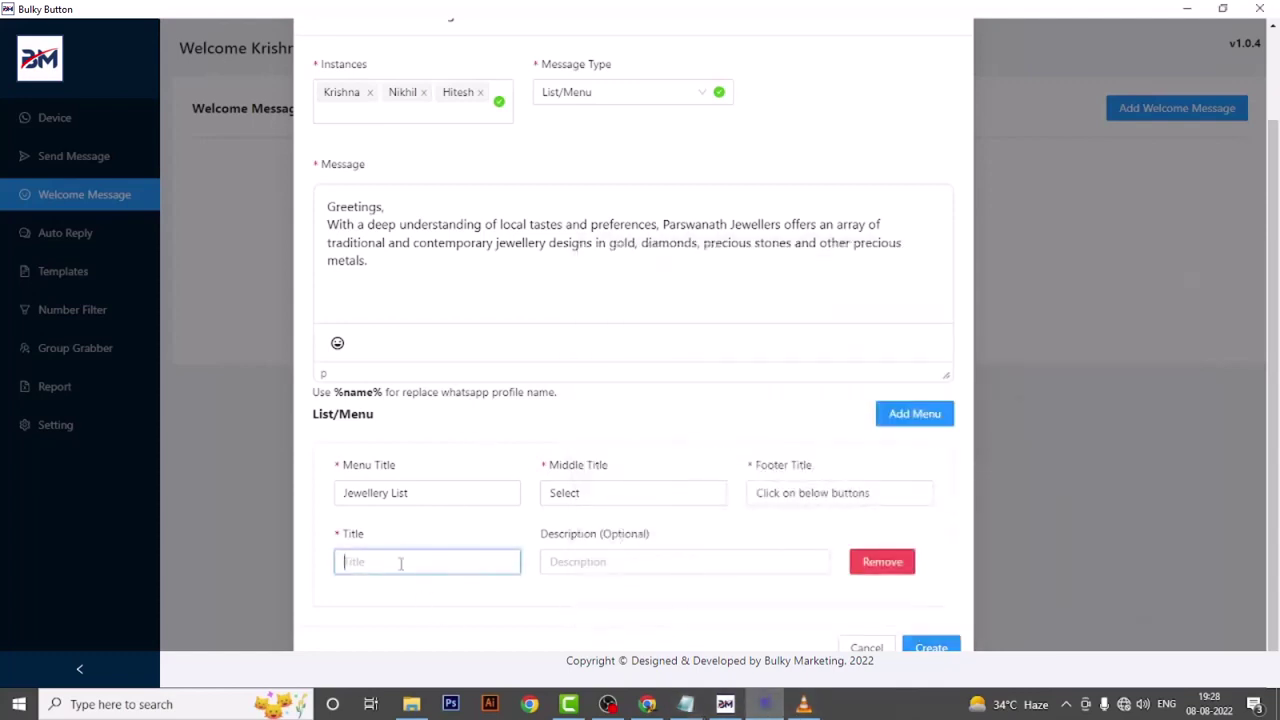
pyautogui.hotkey('ctrl', 'v')
pyautogui.click(890, 425)
pyautogui.click(366, 563)
pyautogui.click(686, 704)
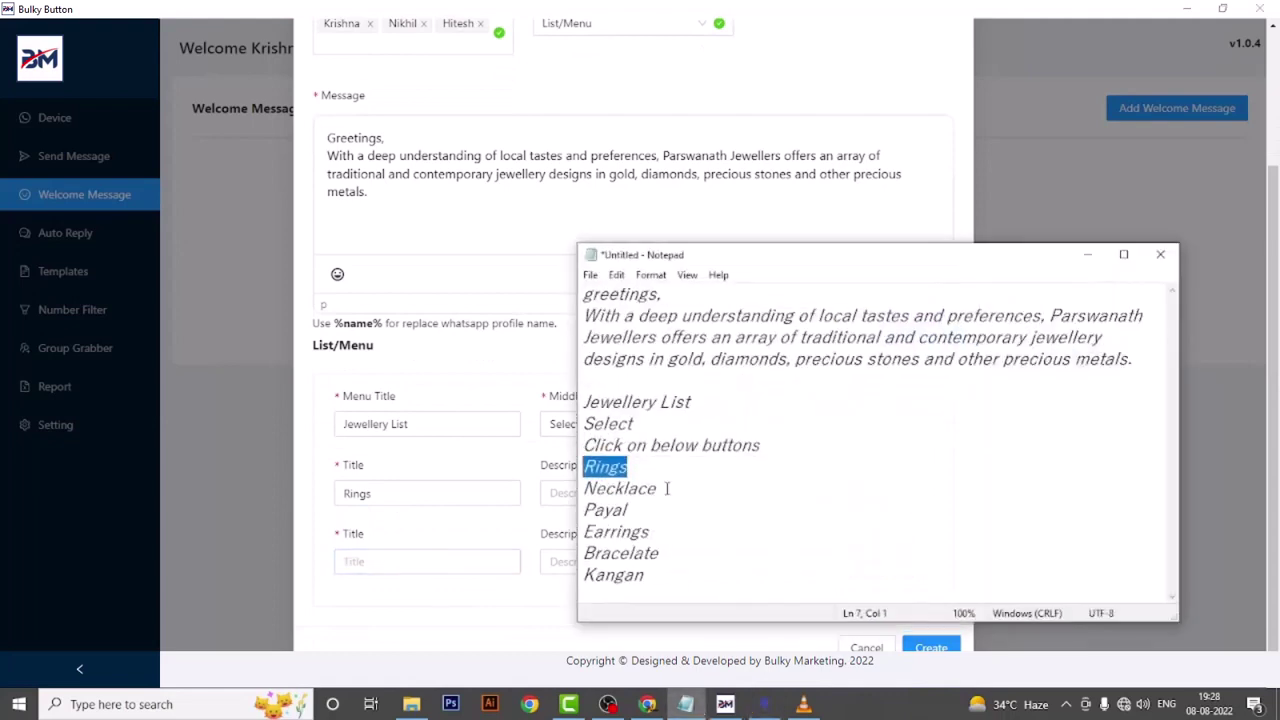
pyautogui.moveTo(664, 489); pyautogui.dragTo(532, 490)
pyautogui.hotkey('ctrl', 'c')
pyautogui.click(360, 561)
pyautogui.click(360, 561)
pyautogui.hotkey('ctrl', 'v')
# - Add two more menu items, Payal and Earrings, copied from Notepad
pyautogui.click(890, 357)
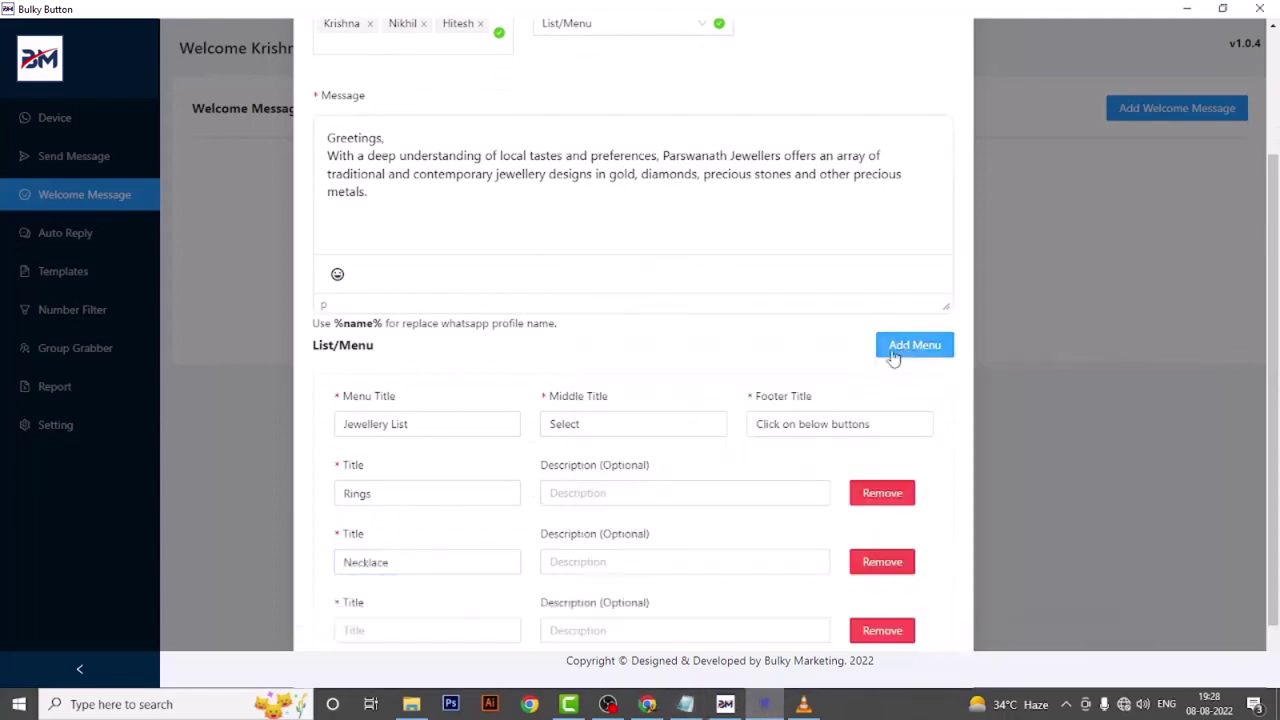
pyautogui.click(686, 704)
pyautogui.moveTo(632, 510); pyautogui.dragTo(479, 511)
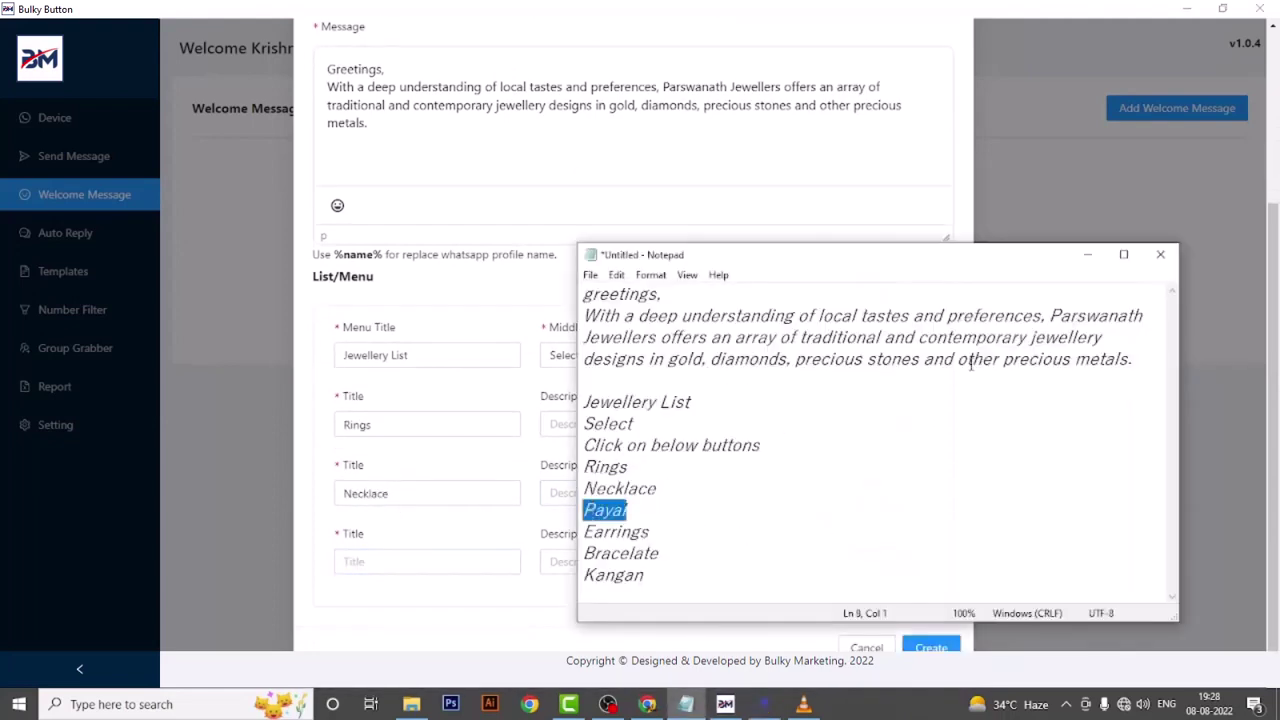
pyautogui.hotkey('ctrl', 'c')
pyautogui.click(1087, 254)
pyautogui.click(360, 561)
pyautogui.hotkey('ctrl', 'v')
pyautogui.click(914, 277)
pyautogui.click(360, 561)
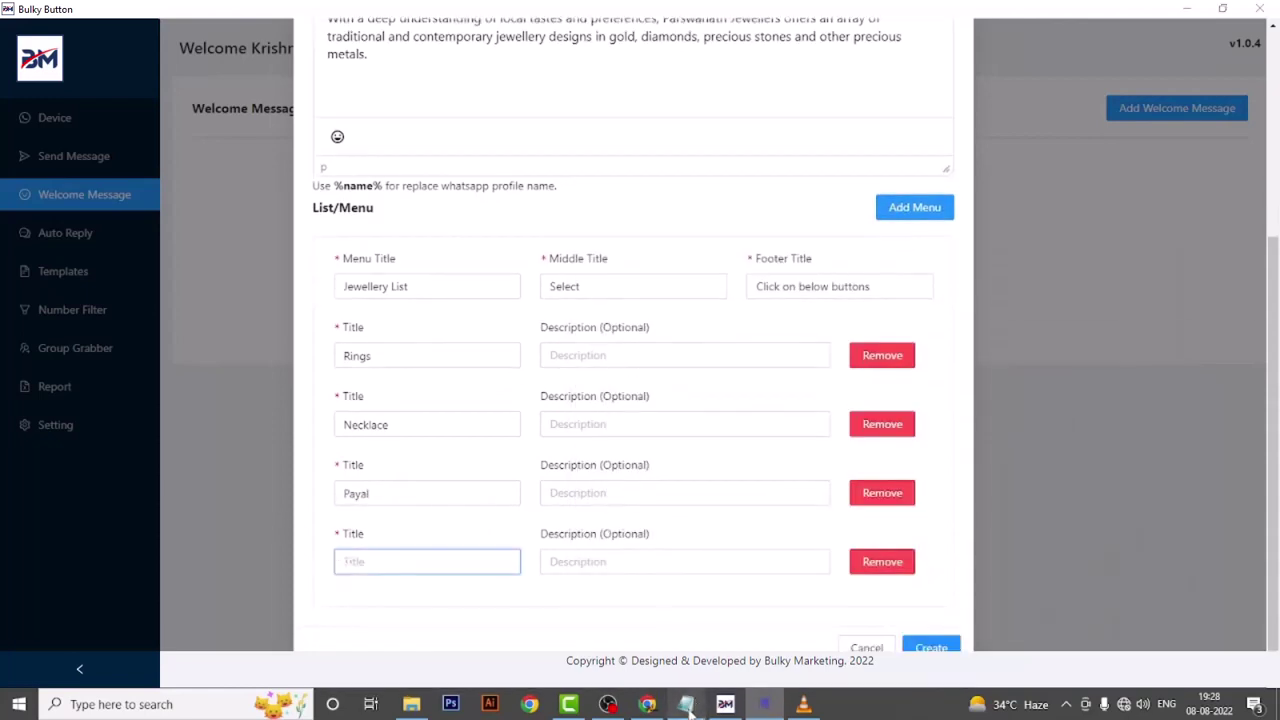
pyautogui.click(686, 704)
pyautogui.moveTo(650, 532); pyautogui.dragTo(525, 531)
pyautogui.hotkey('ctrl', 'c')
pyautogui.click(1087, 254)
pyautogui.click(406, 561)
pyautogui.hotkey('ctrl', 'v')
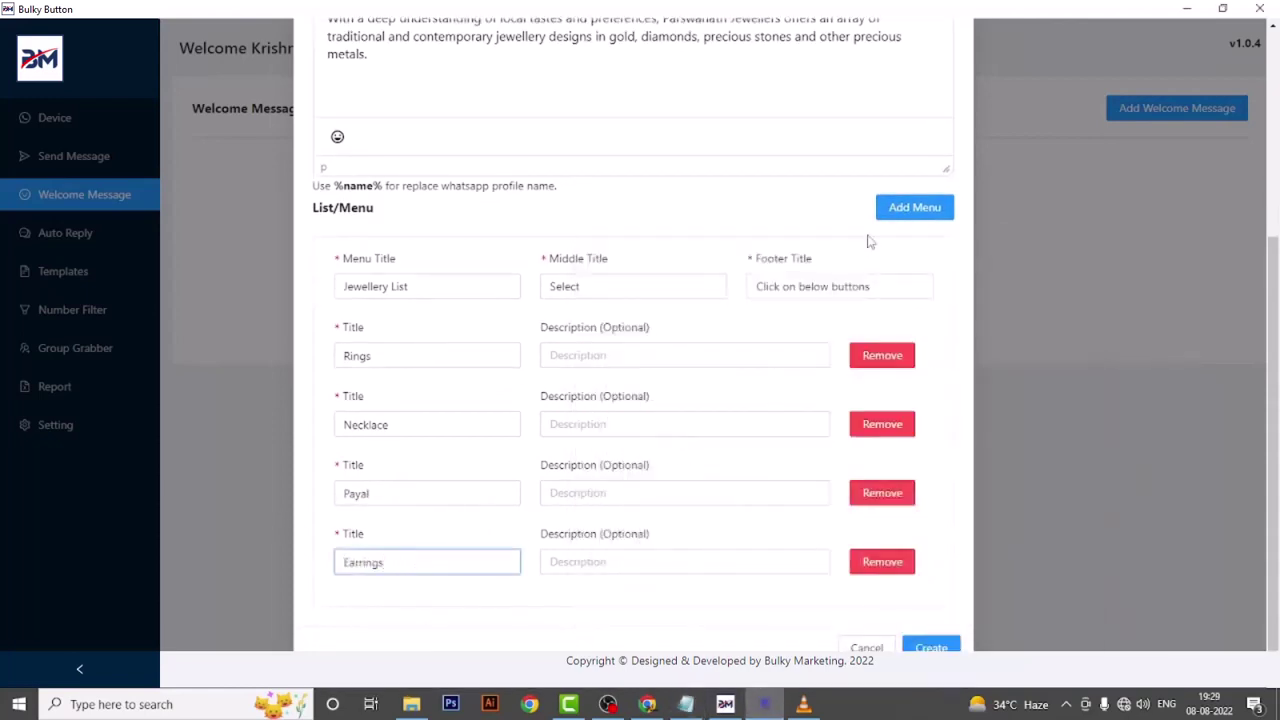
# - Add Bracelate and Kangan as the fifth and sixth items, then create the welcome message
pyautogui.click(914, 207)
pyautogui.click(400, 561)
pyautogui.click(686, 704)
pyautogui.moveTo(665, 552); pyautogui.dragTo(537, 554)
pyautogui.hotkey('ctrl', 'c')
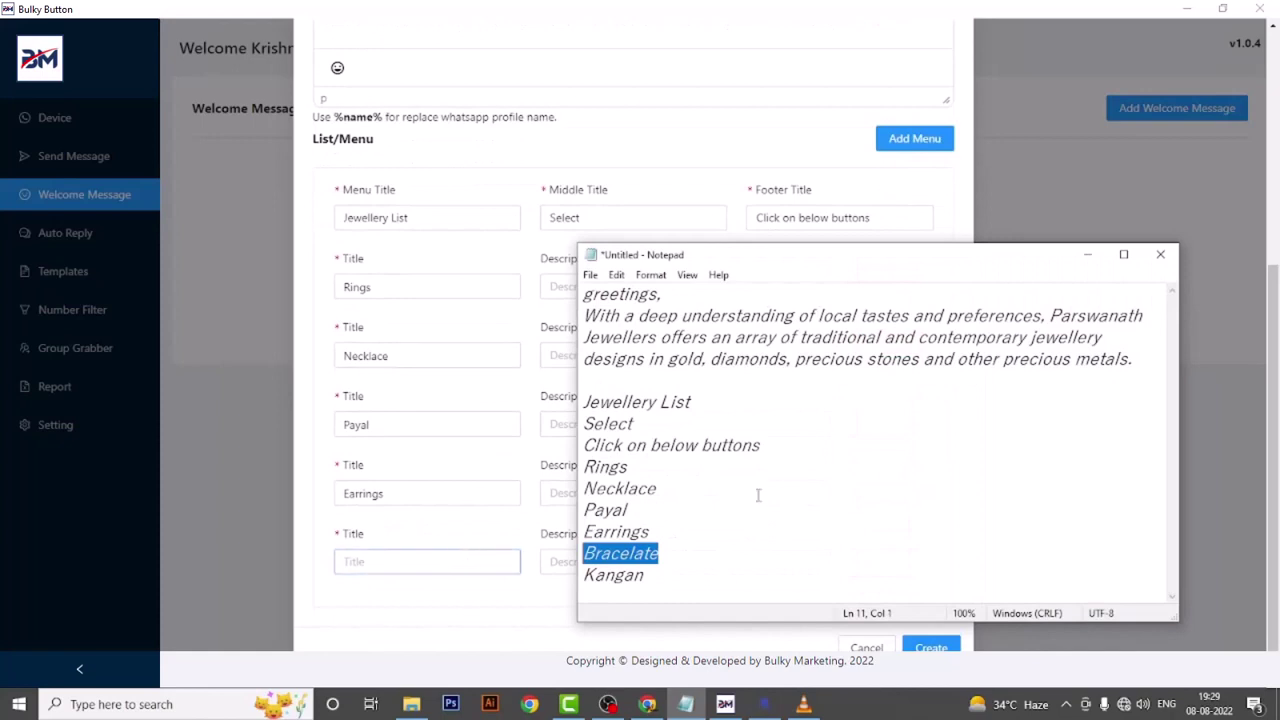
pyautogui.click(1087, 254)
pyautogui.click(372, 561)
pyautogui.hotkey('ctrl', 'v')
pyautogui.click(912, 140)
pyautogui.click(414, 606)
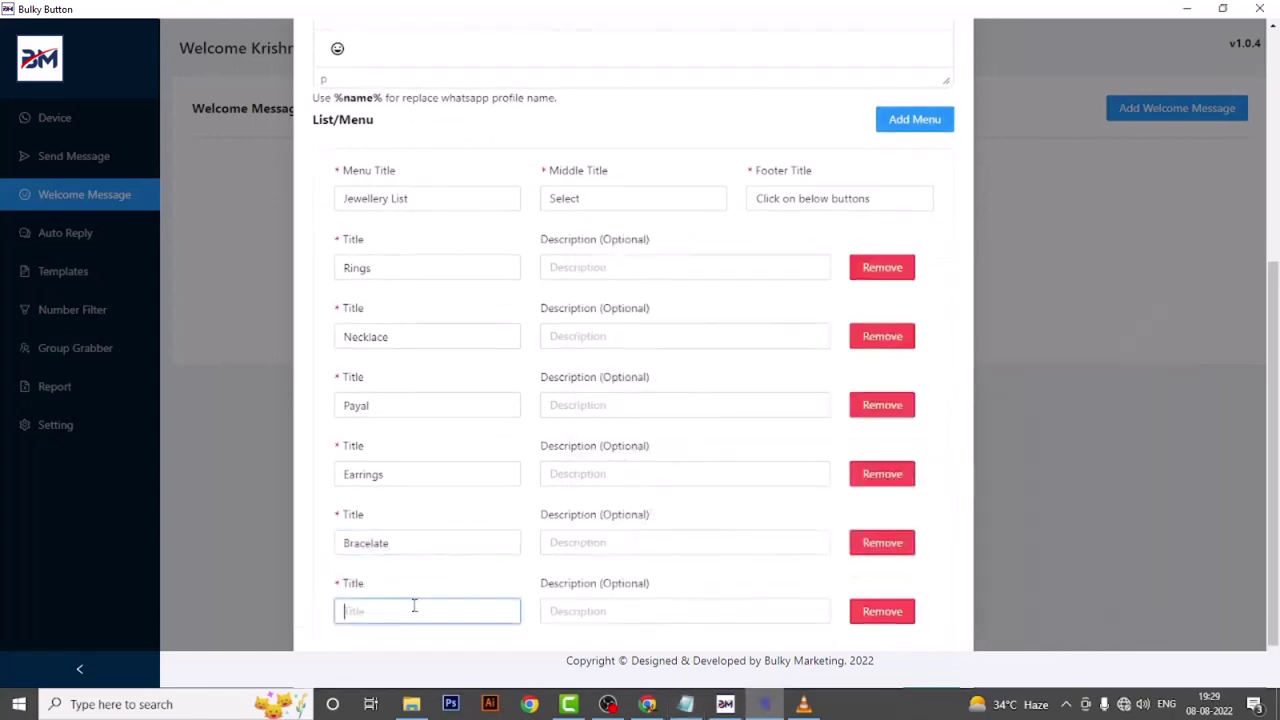
pyautogui.click(686, 704)
pyautogui.moveTo(645, 575); pyautogui.dragTo(527, 583)
pyautogui.hotkey('ctrl', 'c')
pyautogui.click(1087, 254)
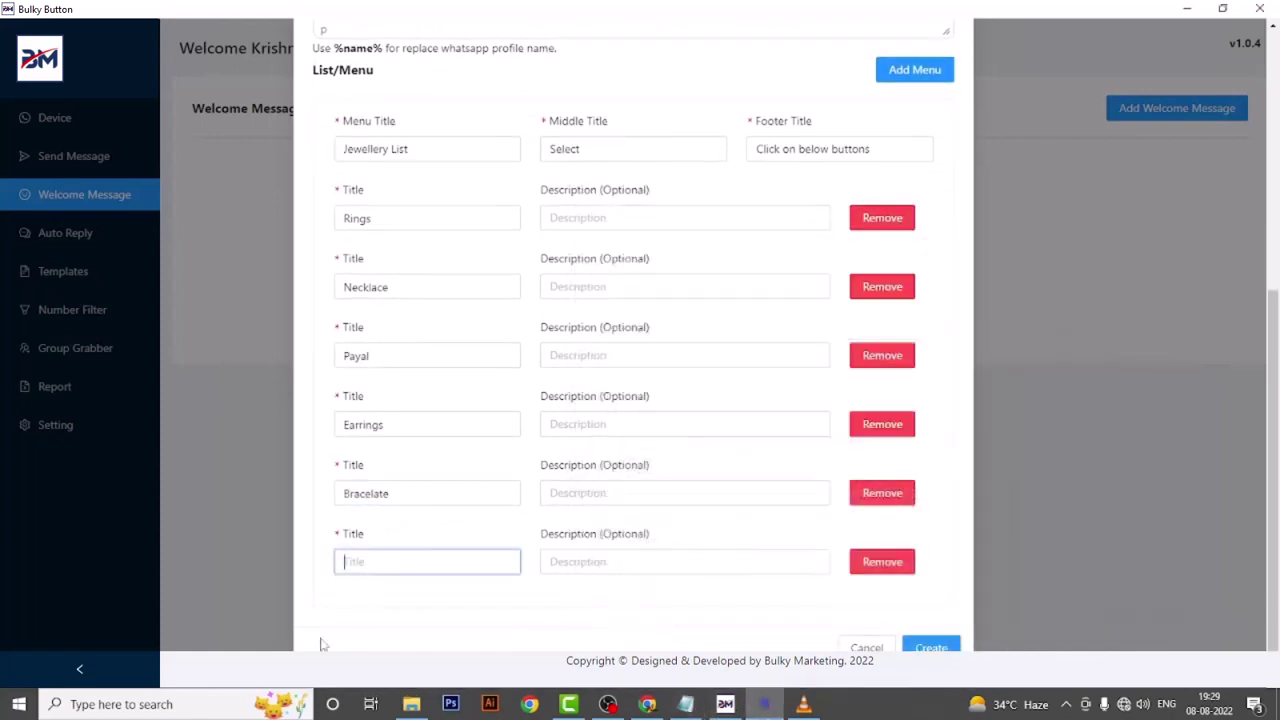
pyautogui.hotkey('ctrl', 'v')
pyautogui.click(928, 647)
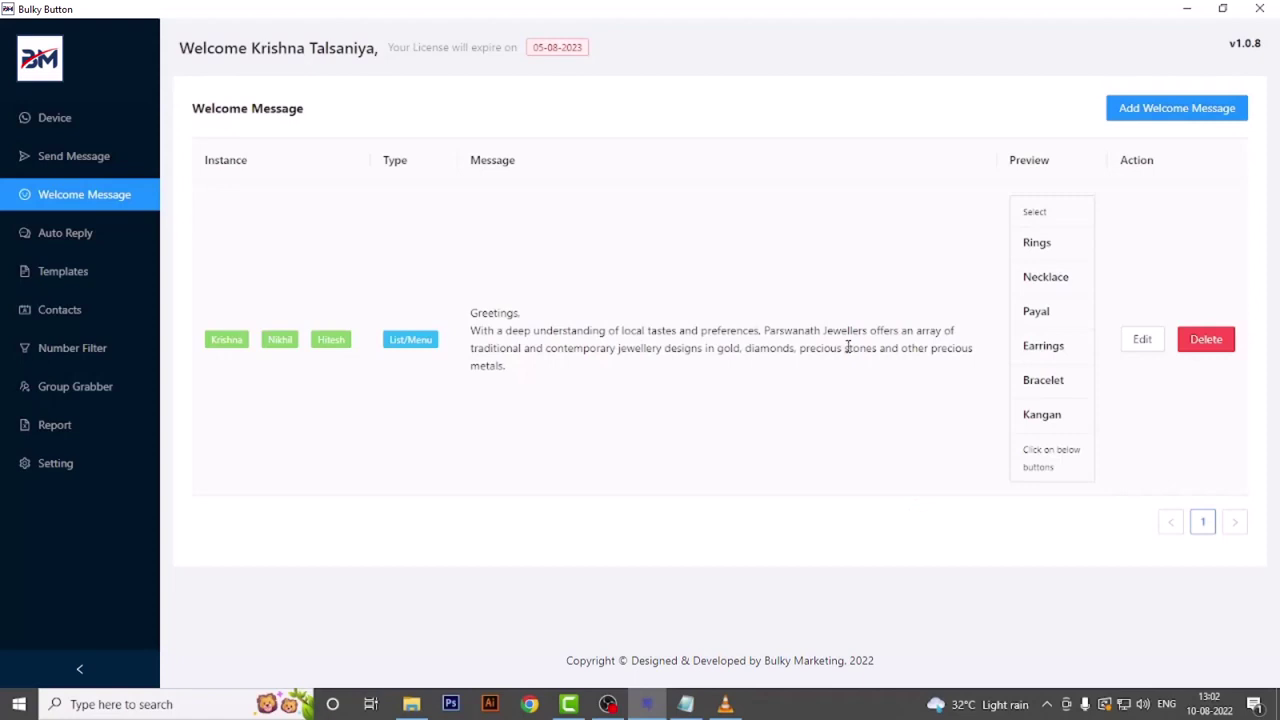
# - Open the Auto Reply page from the sidebar
pyautogui.click(66, 234)
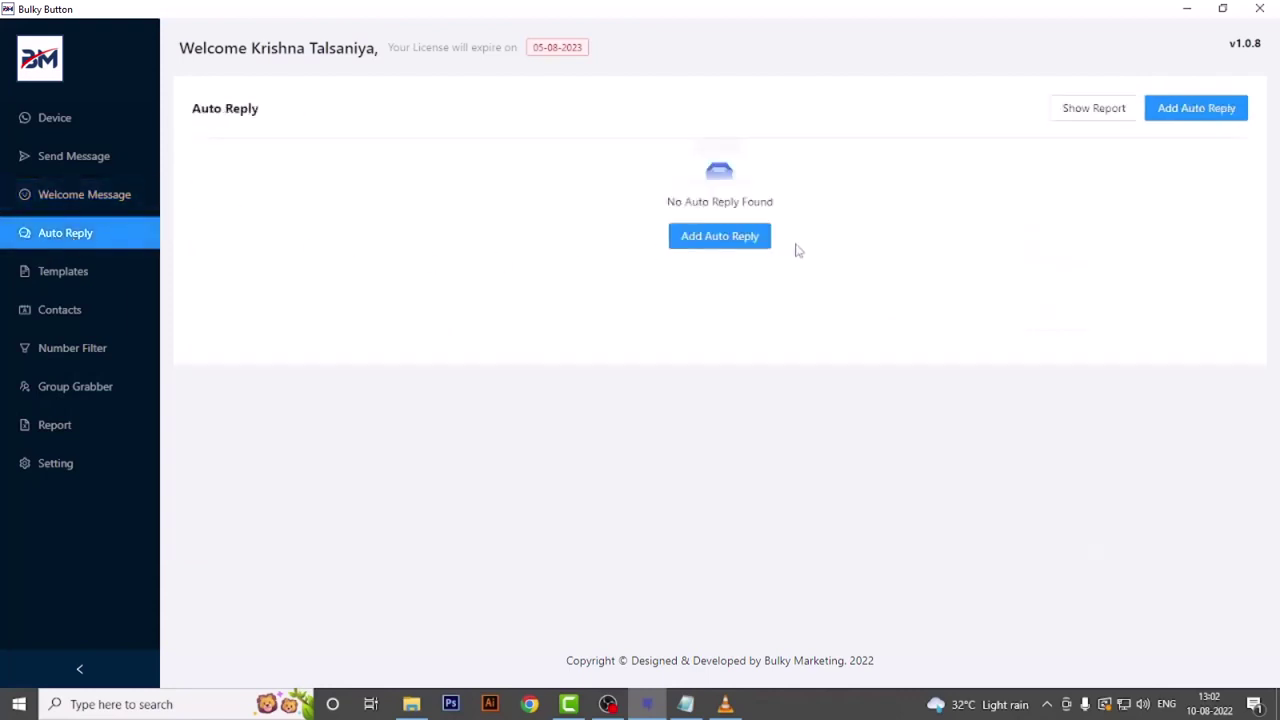
# - Start an auto reply for keyword Rings on all three instances with the Button message type
pyautogui.click(742, 246)
pyautogui.click(394, 197)
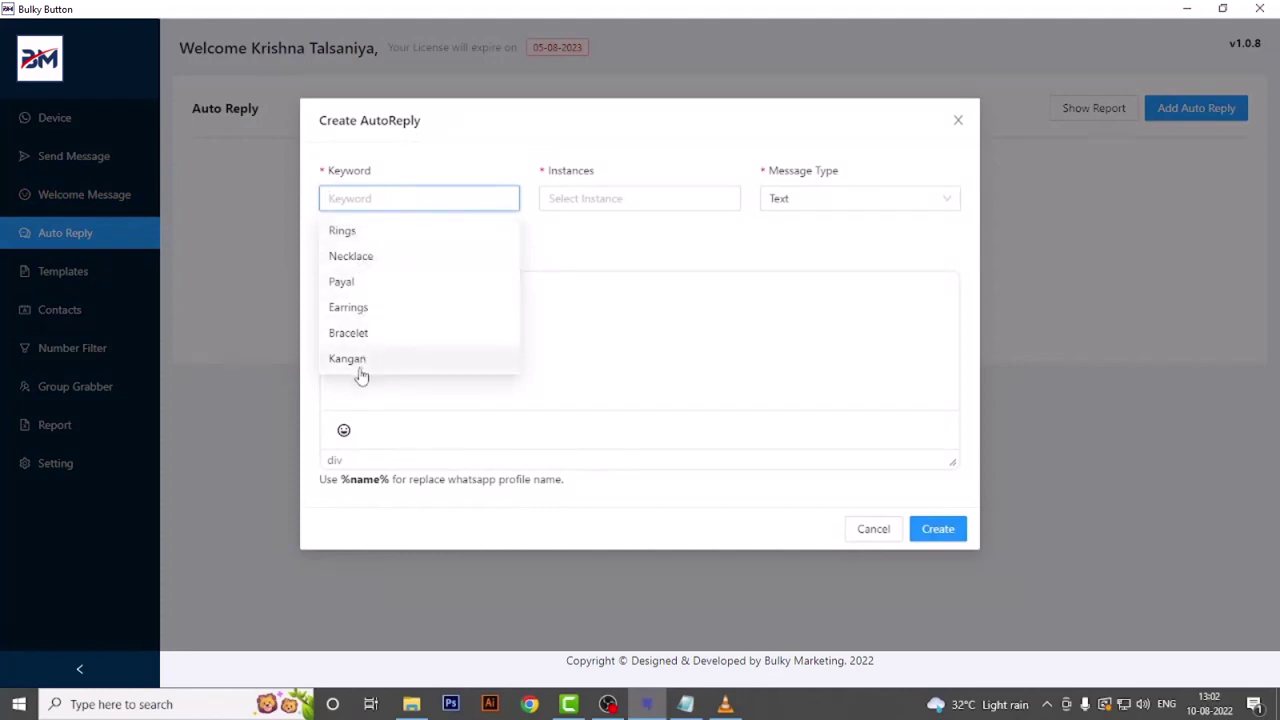
pyautogui.click(360, 240)
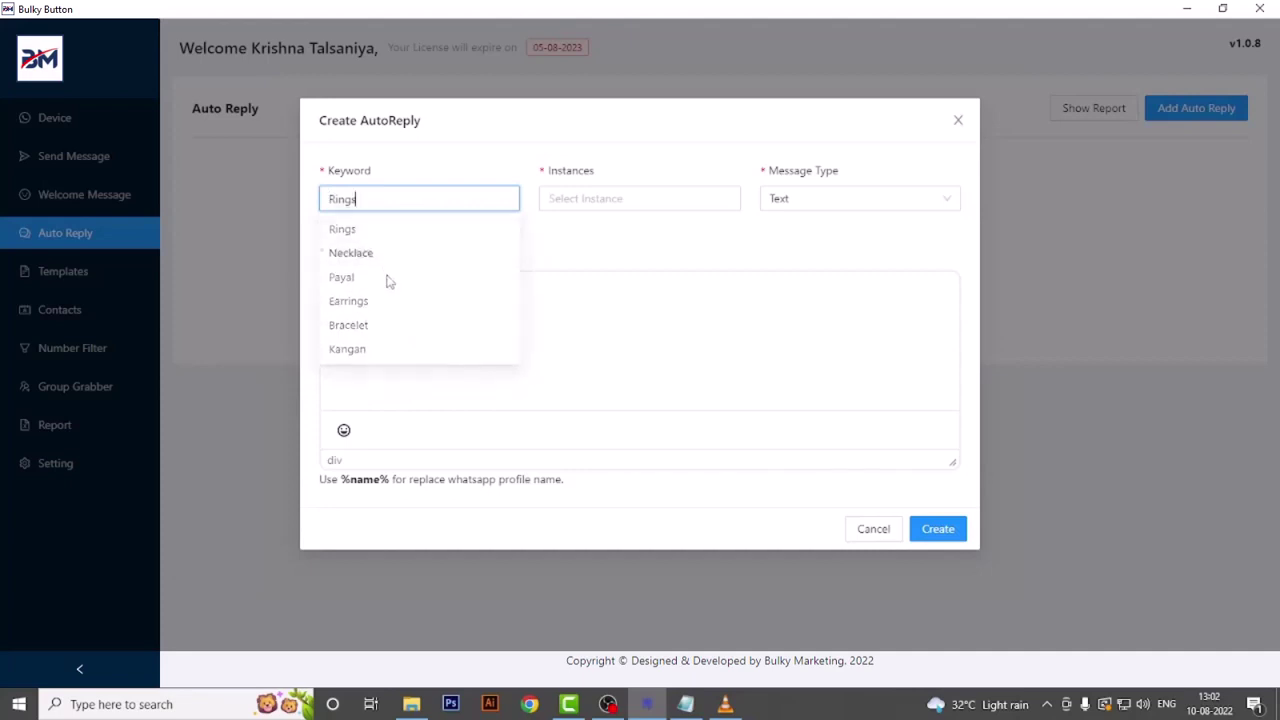
pyautogui.click(556, 198)
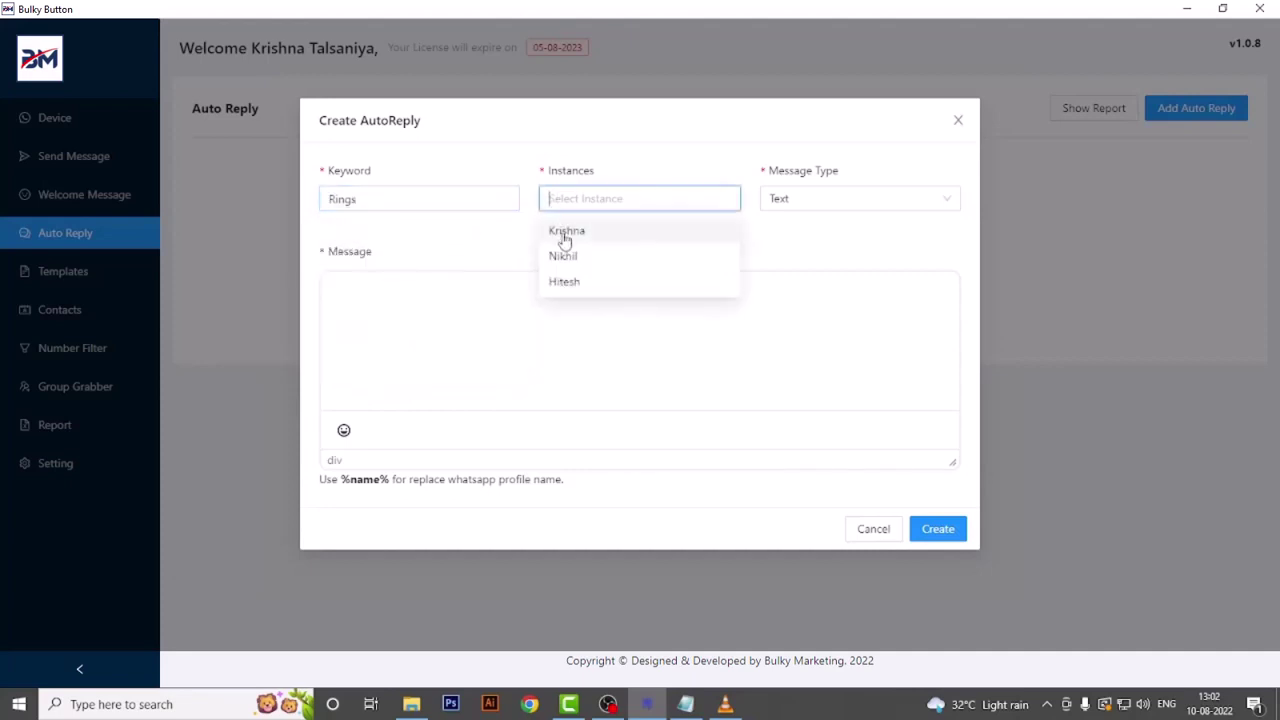
pyautogui.click(565, 231)
pyautogui.click(564, 233)
pyautogui.click(564, 233)
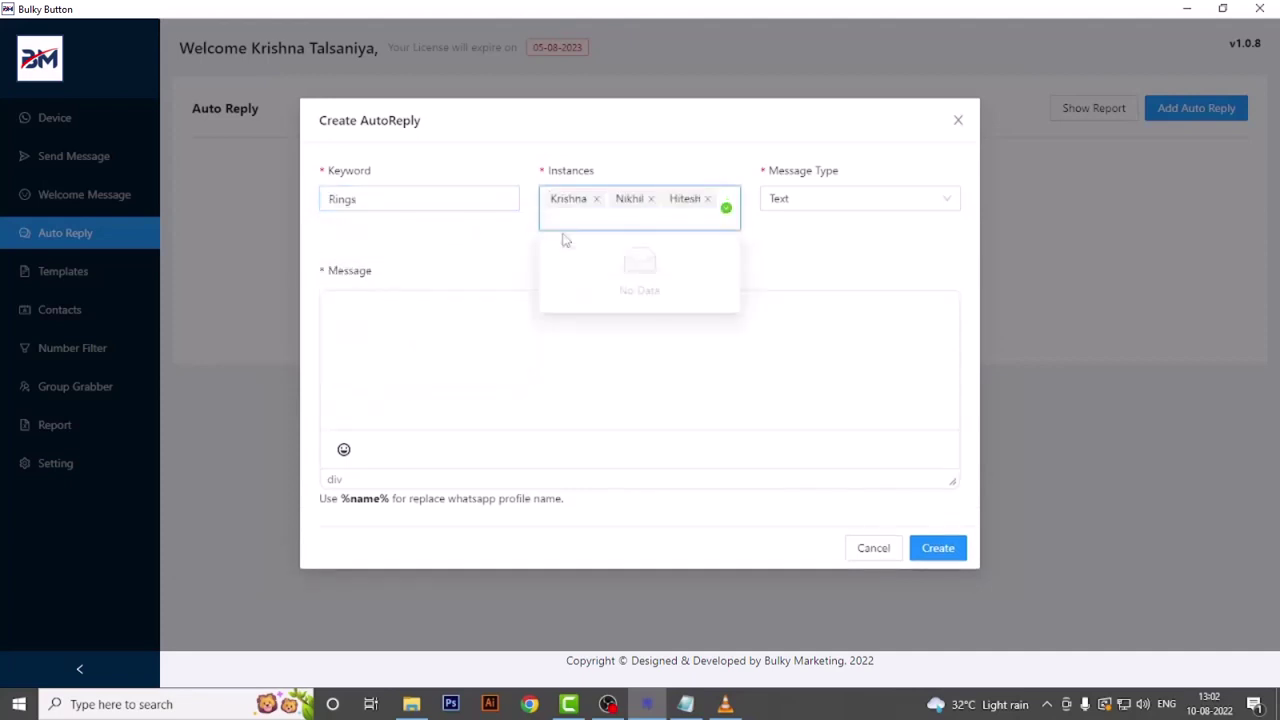
pyautogui.click(775, 204)
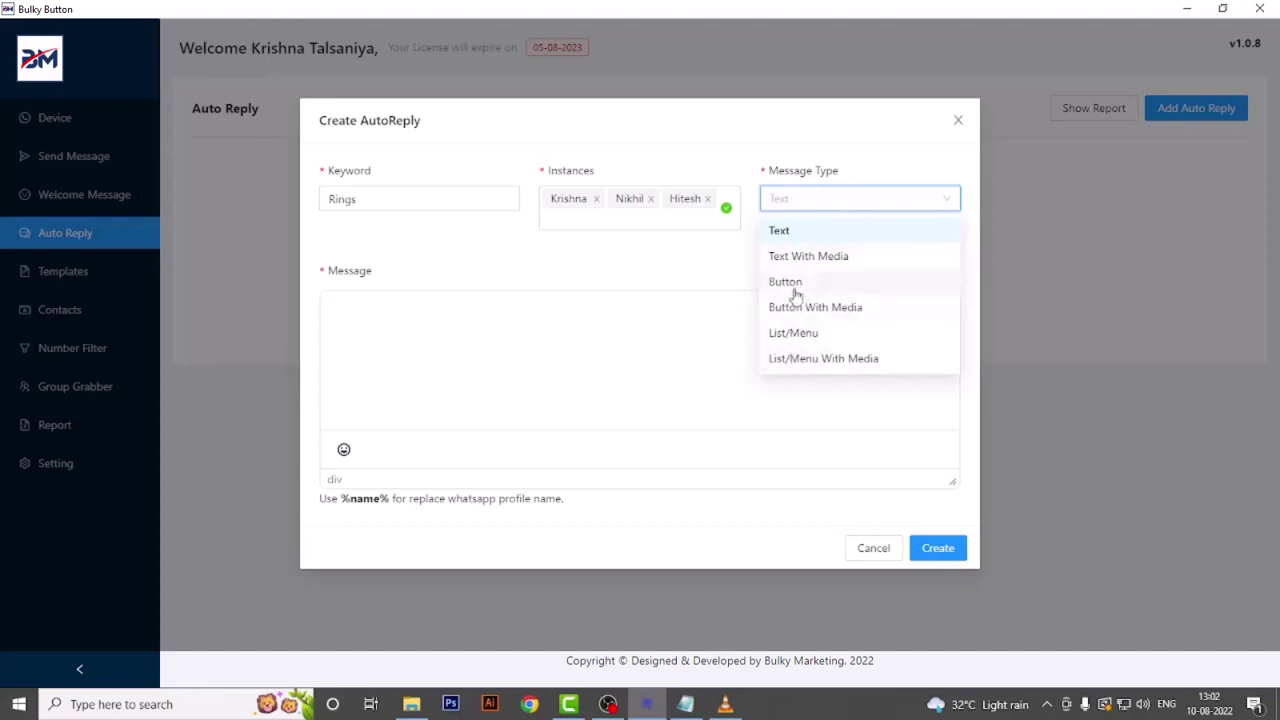
pyautogui.click(786, 282)
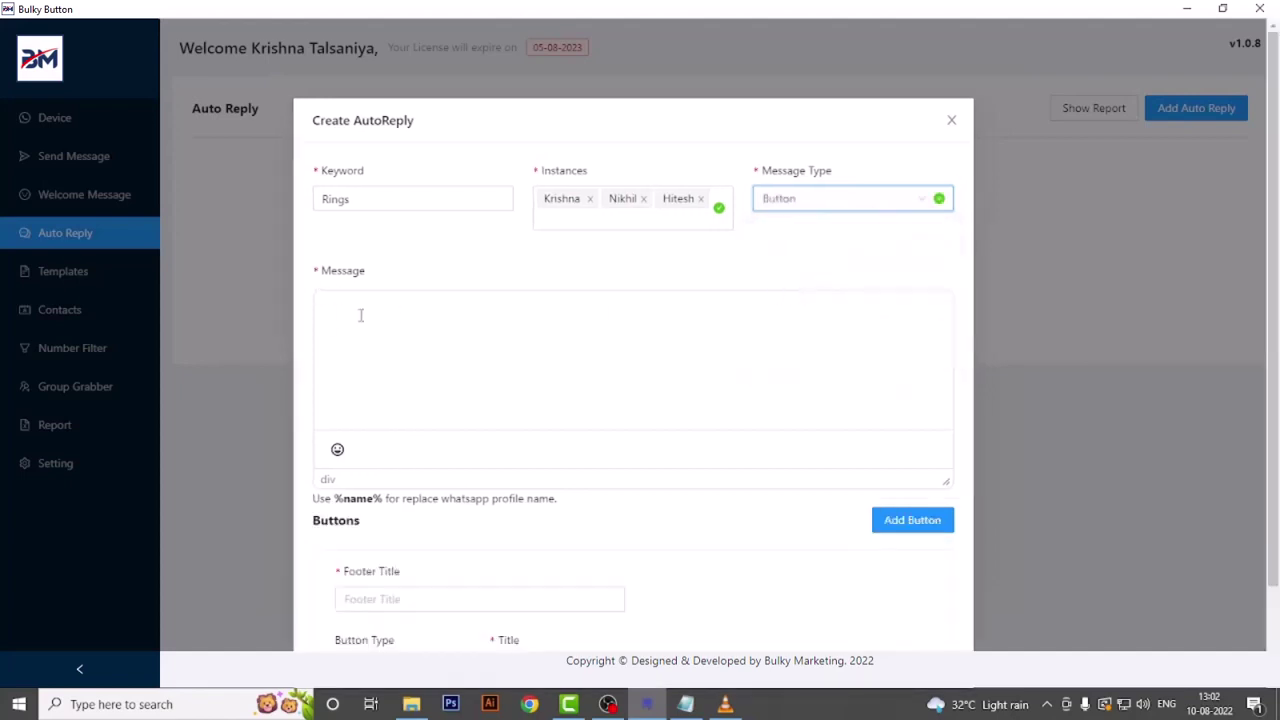
# - Write the reply message 'Greetings' and fill in the footer title
pyautogui.click(361, 315)
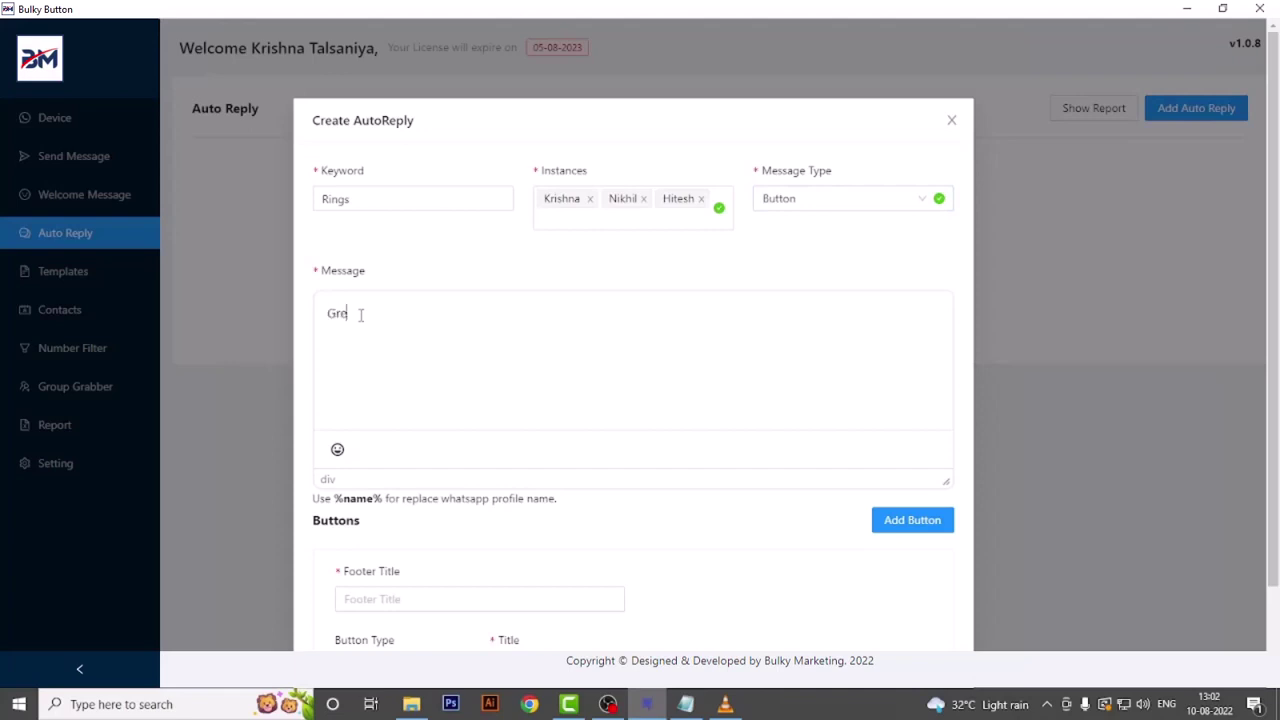
pyautogui.write('Greetings,')
pyautogui.scroll(-1, 576, 340)
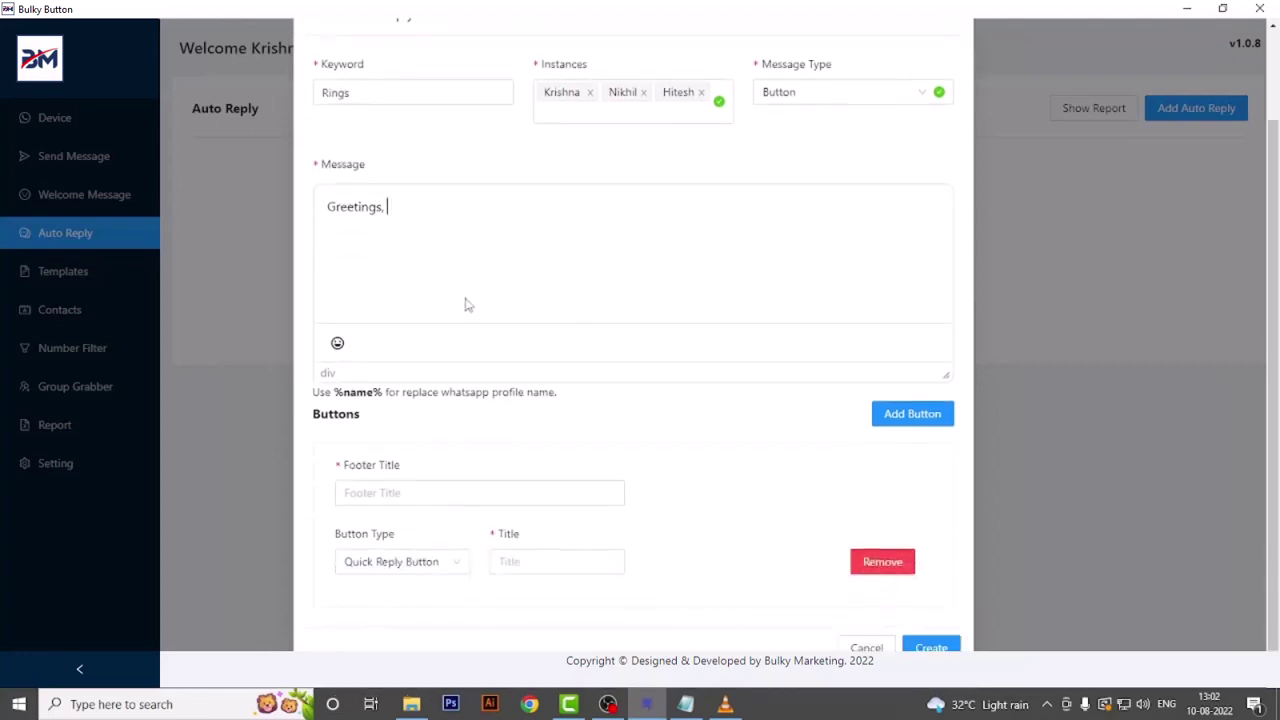
pyautogui.click(409, 494)
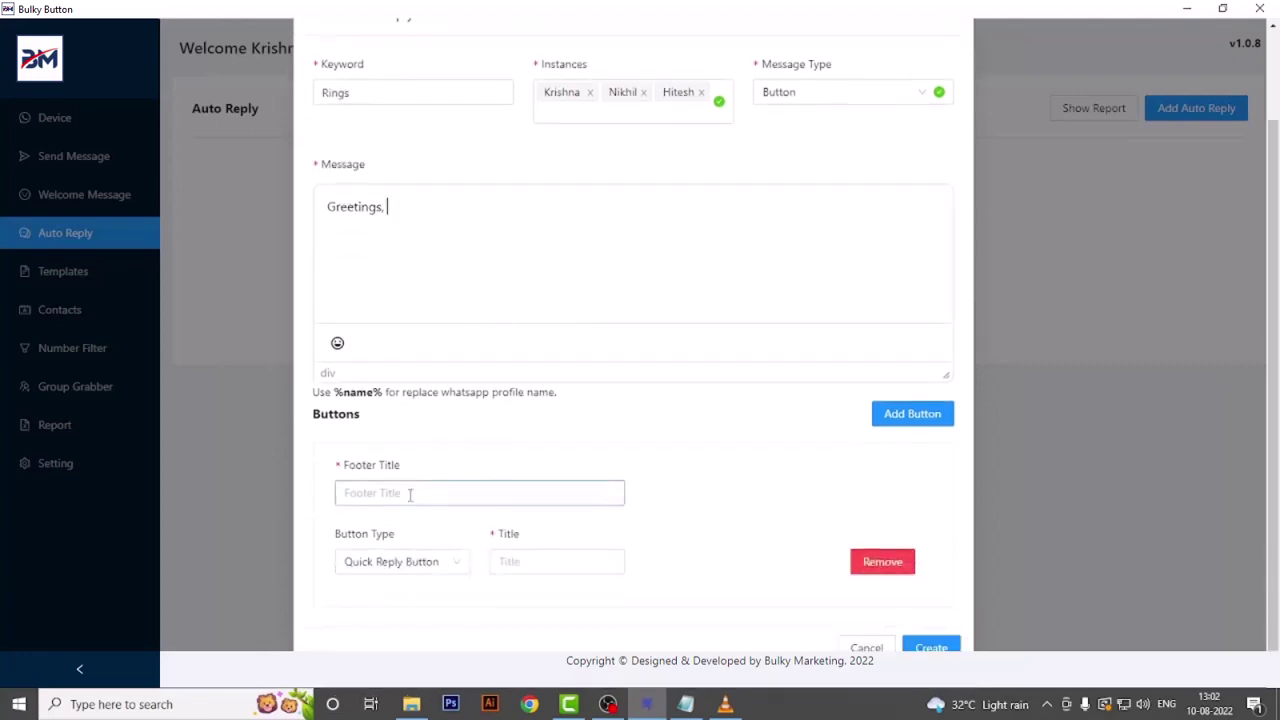
pyautogui.write('Click below buttons')
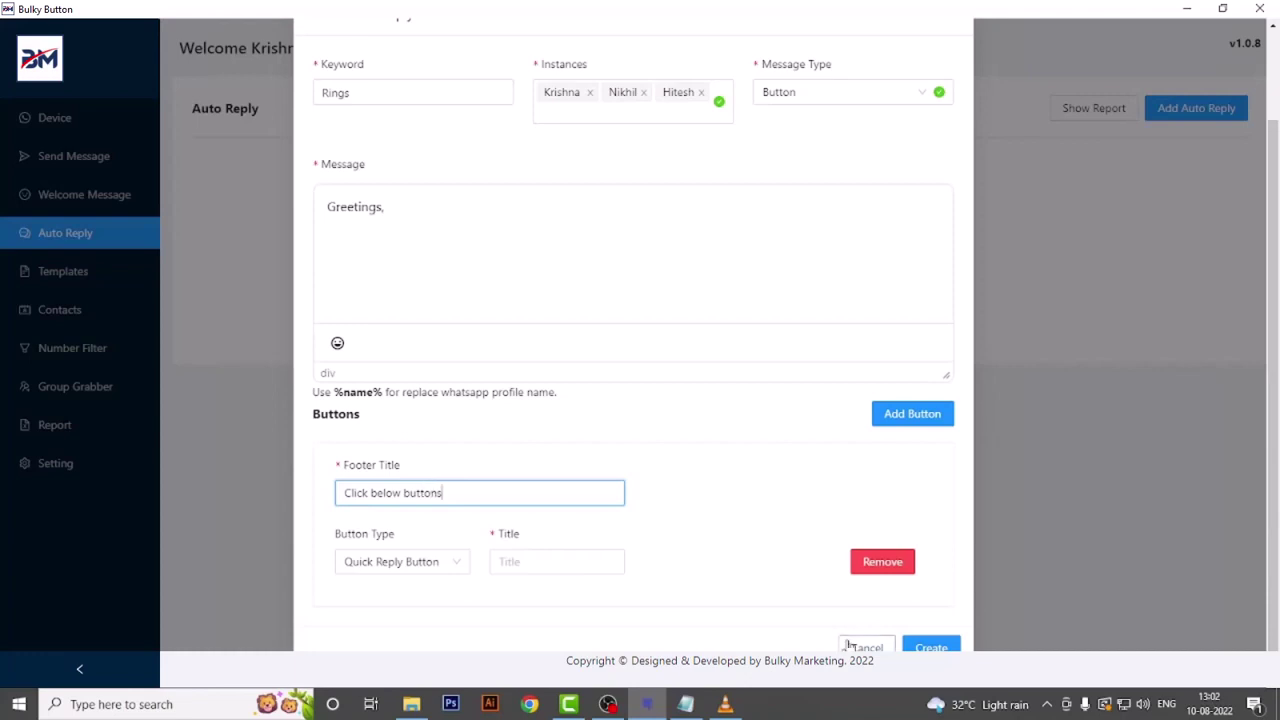
# - Make the first button a Call now call button with the business phone number
pyautogui.click(400, 565)
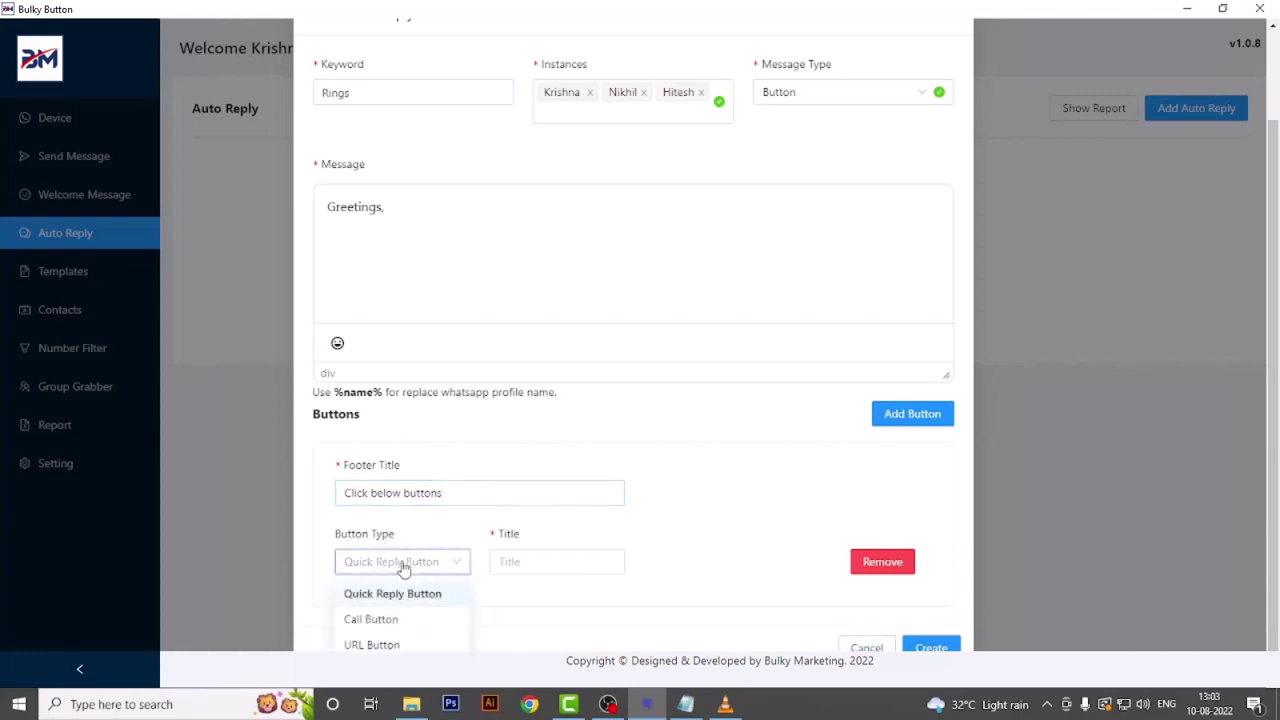
pyautogui.click(400, 698)
pyautogui.click(529, 559)
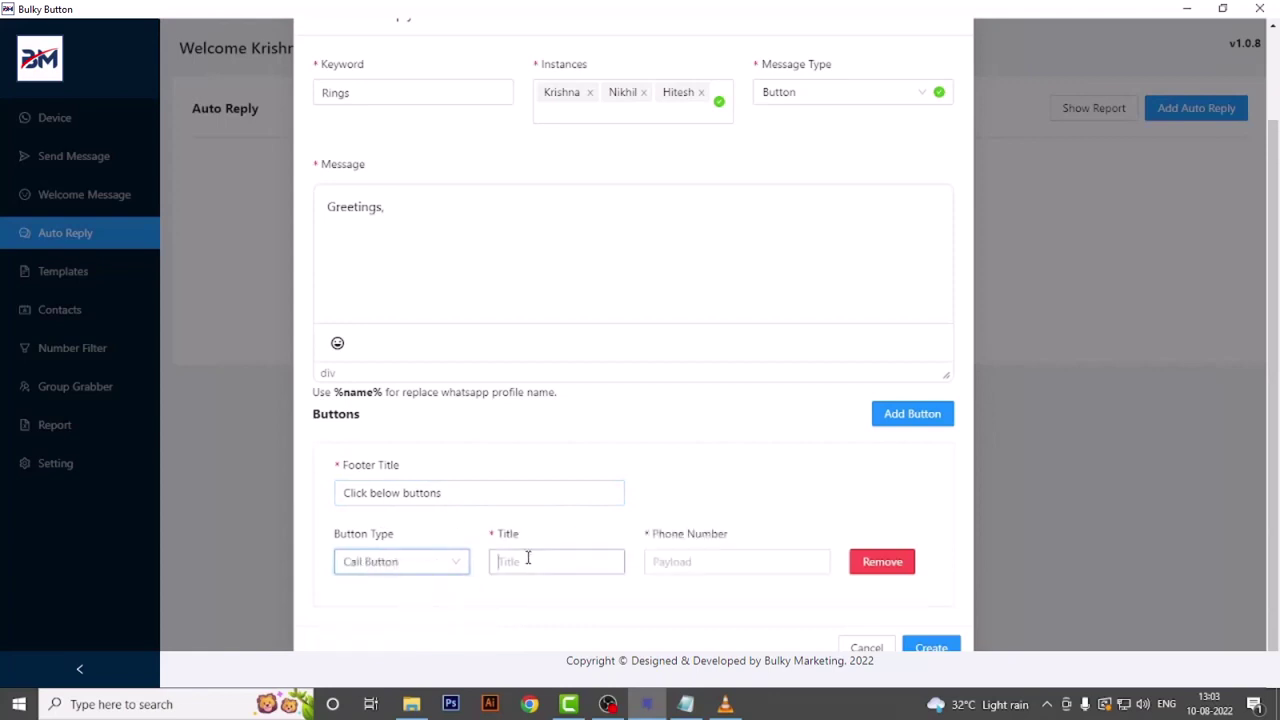
pyautogui.write('Call now')
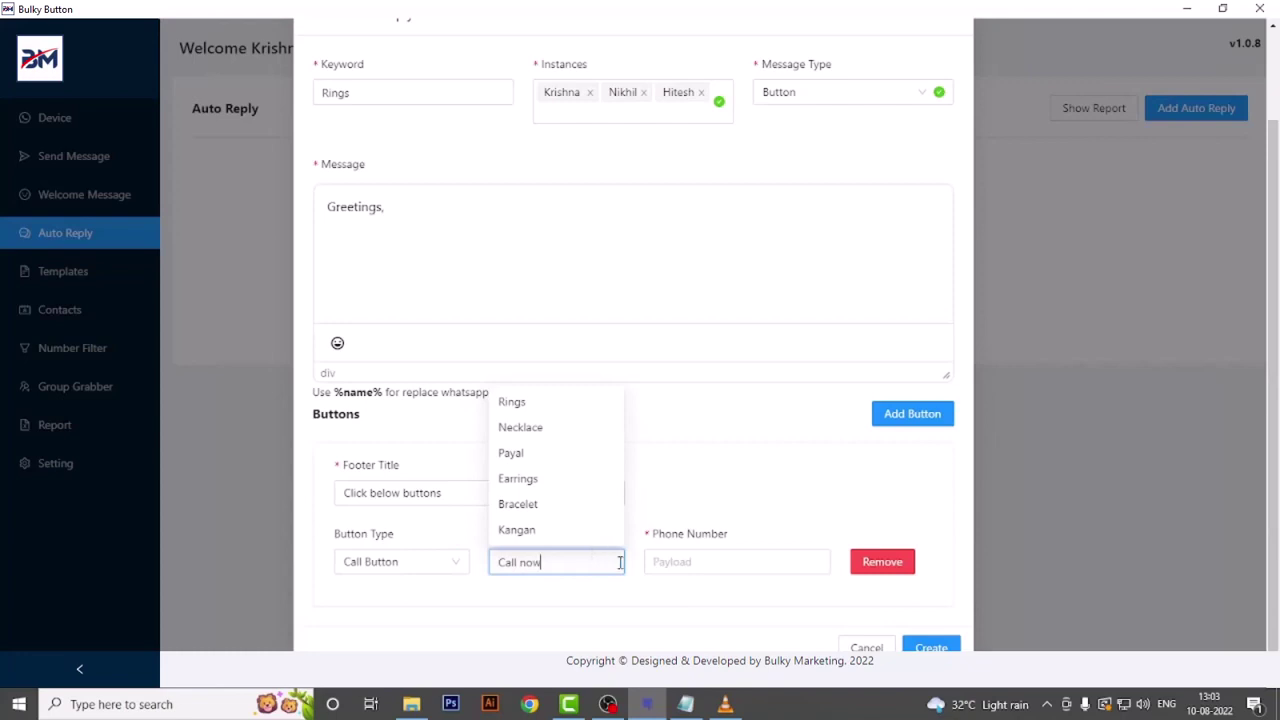
pyautogui.click(724, 566)
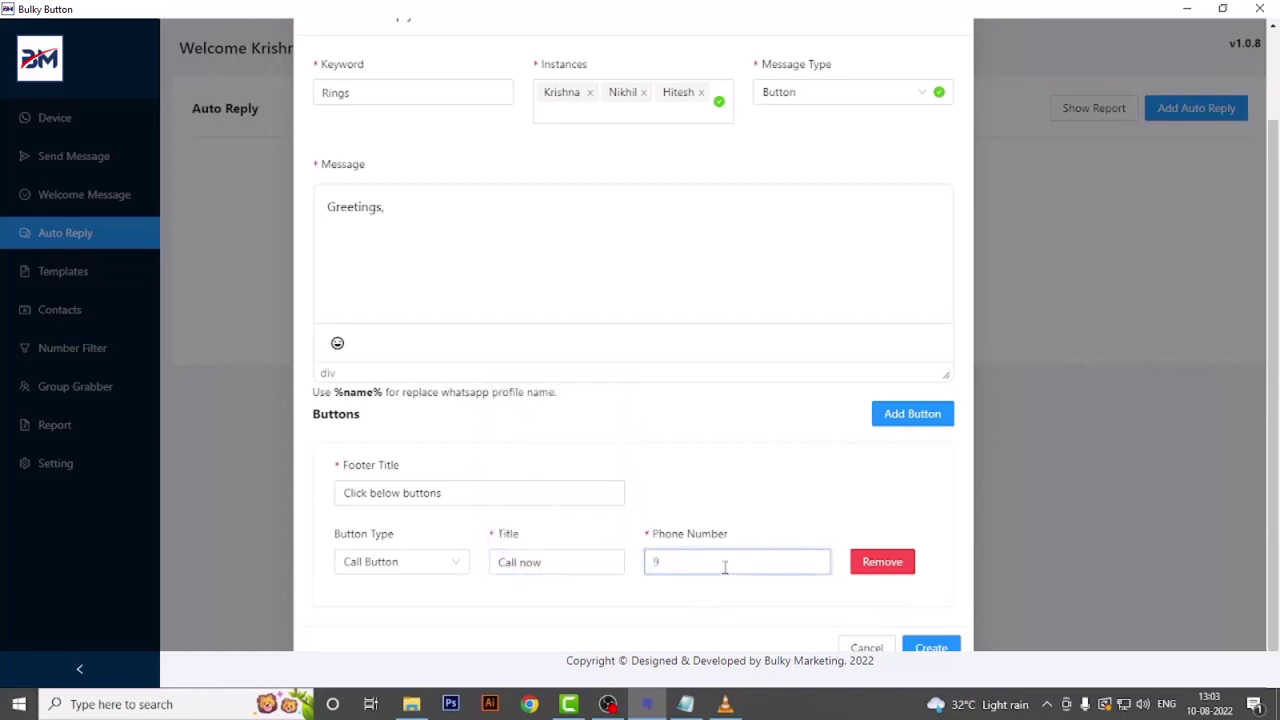
pyautogui.click(910, 413)
pyautogui.scroll(-1, 343, 565)
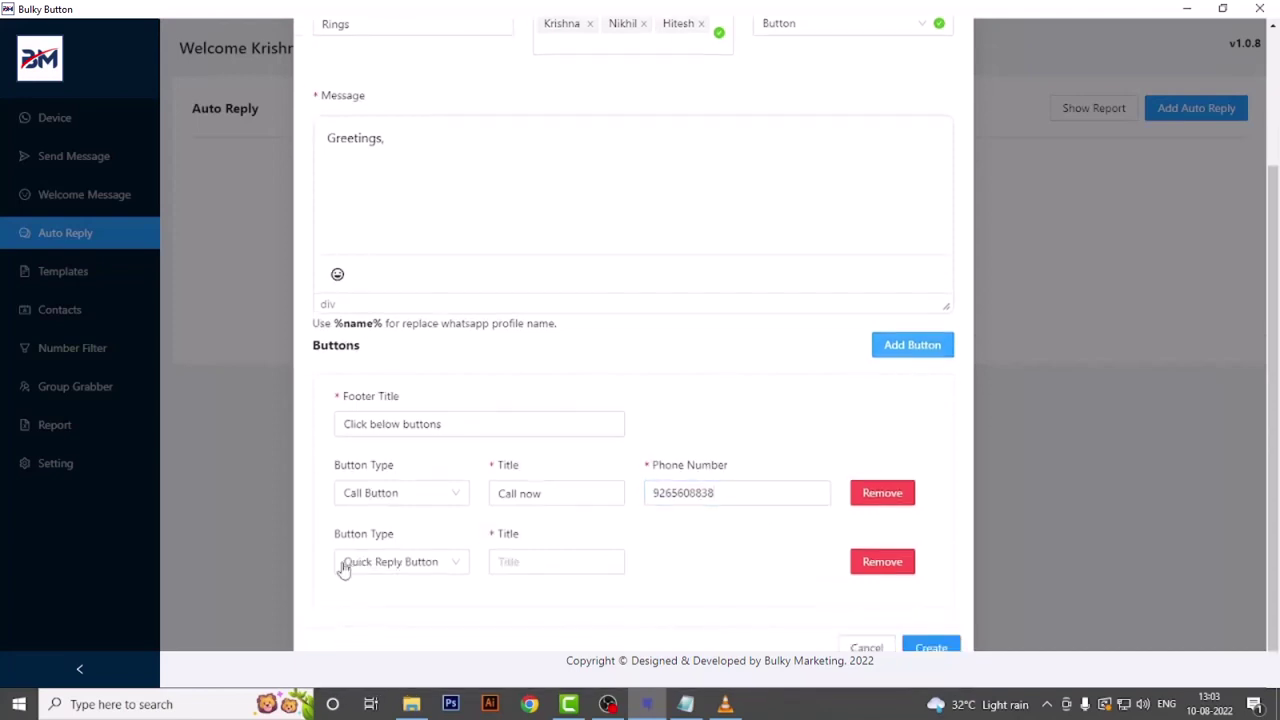
pyautogui.click(393, 575)
pyautogui.click(371, 645)
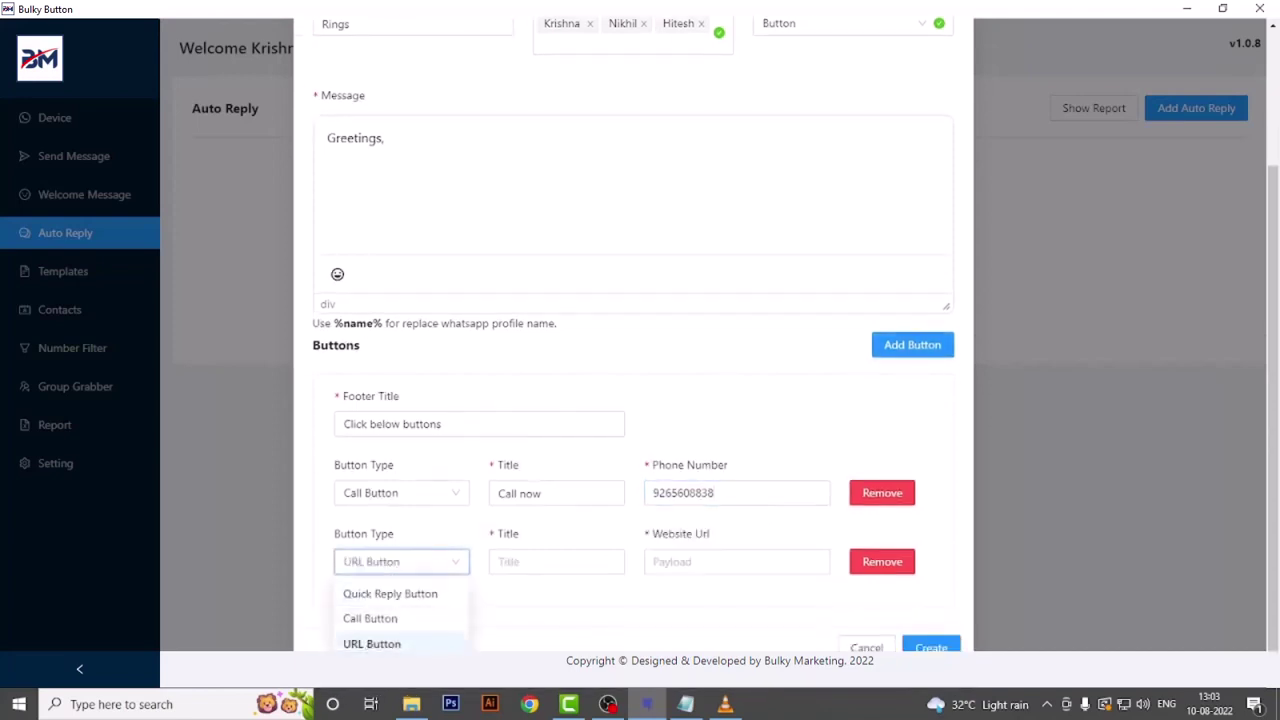
pyautogui.click(536, 562)
pyautogui.write('Website')
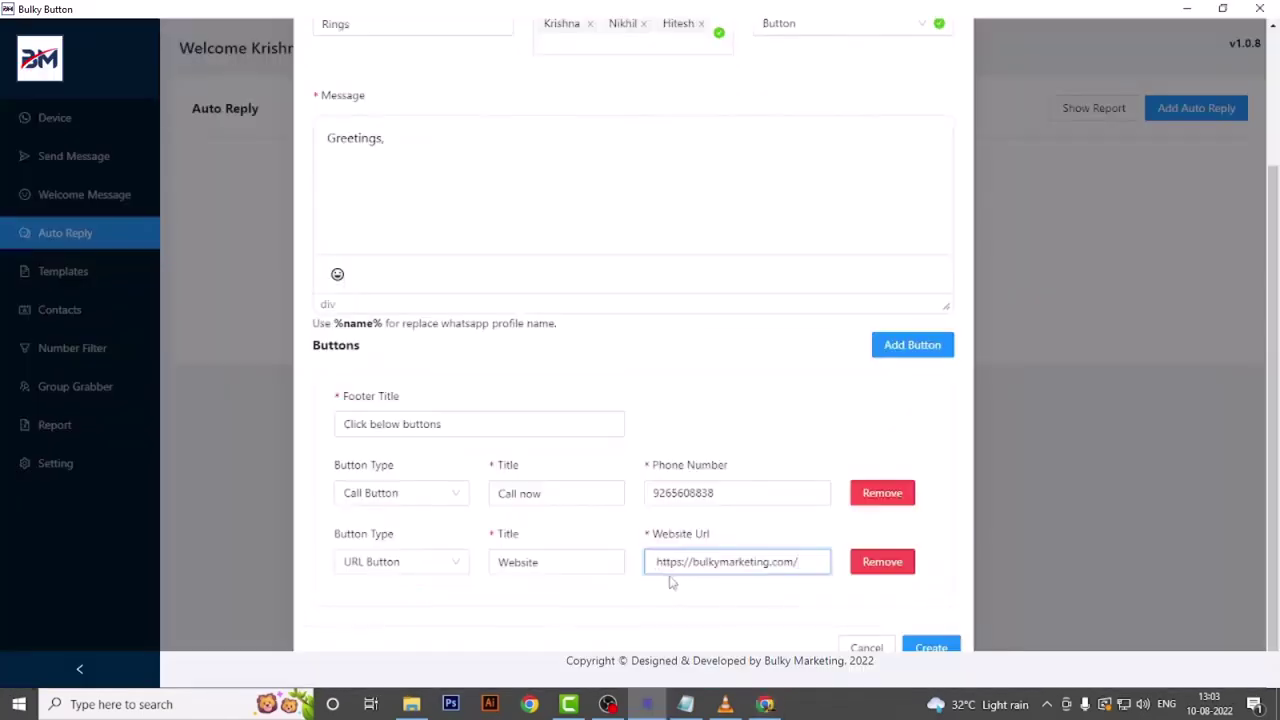
pyautogui.click(931, 647)
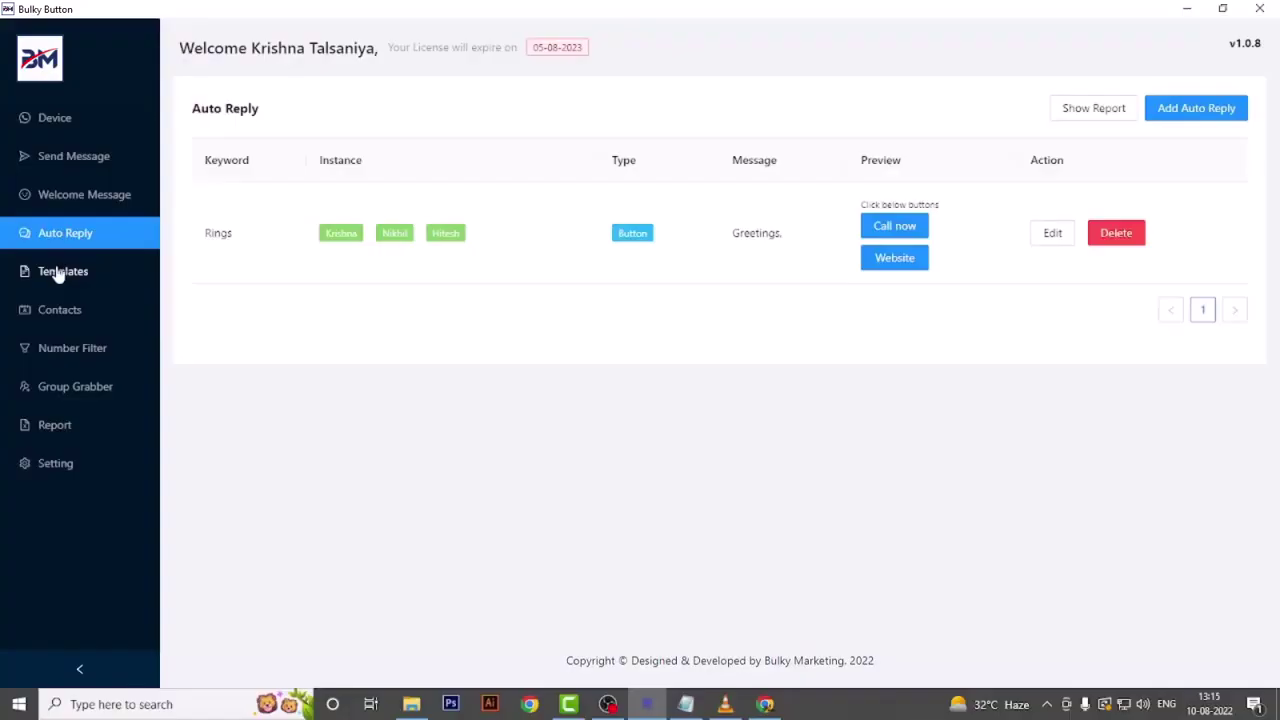
# - Start a new template named Marketing tool with the Button message type
pyautogui.click(60, 278)
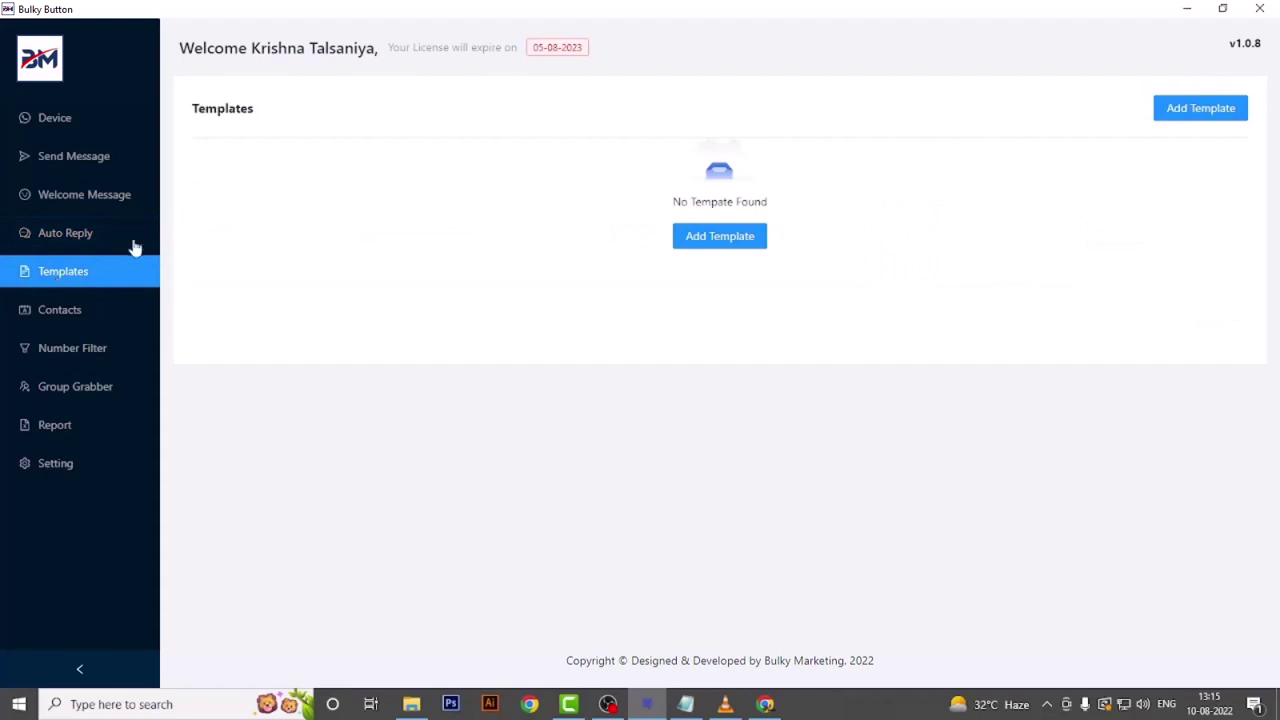
pyautogui.click(728, 240)
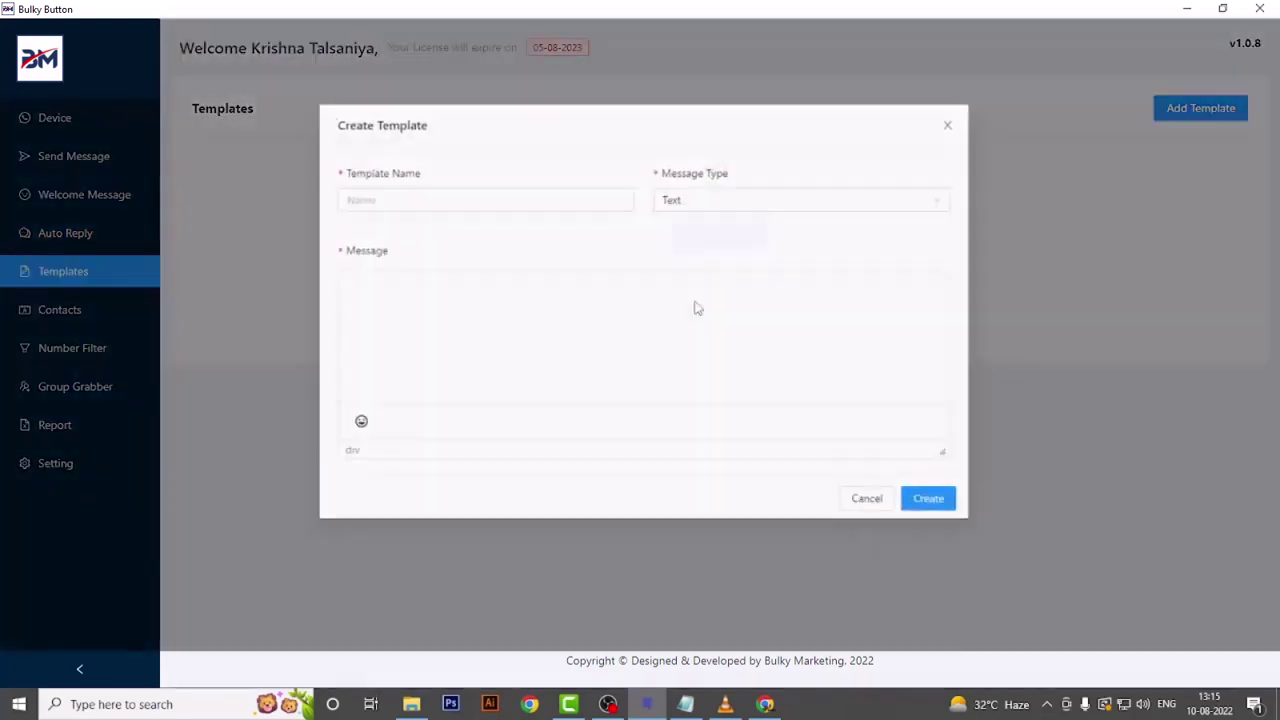
pyautogui.click(398, 200)
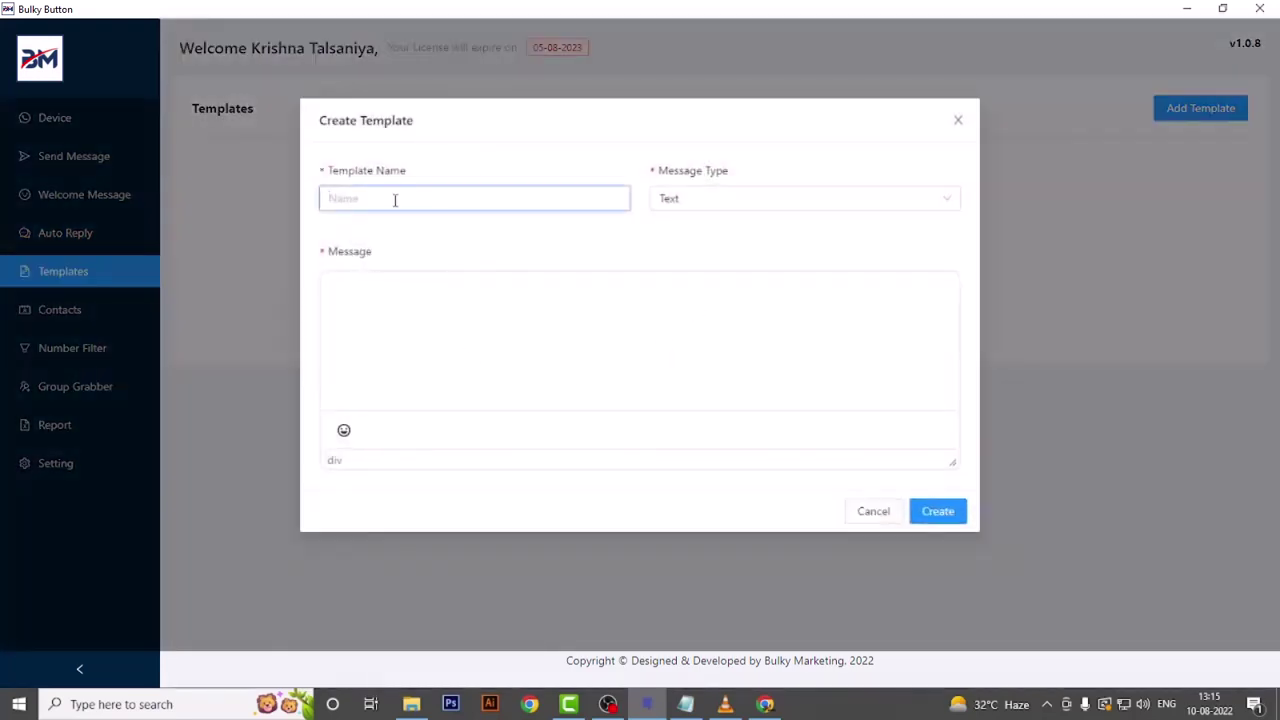
pyautogui.write('Marketing tool')
pyautogui.click(706, 196)
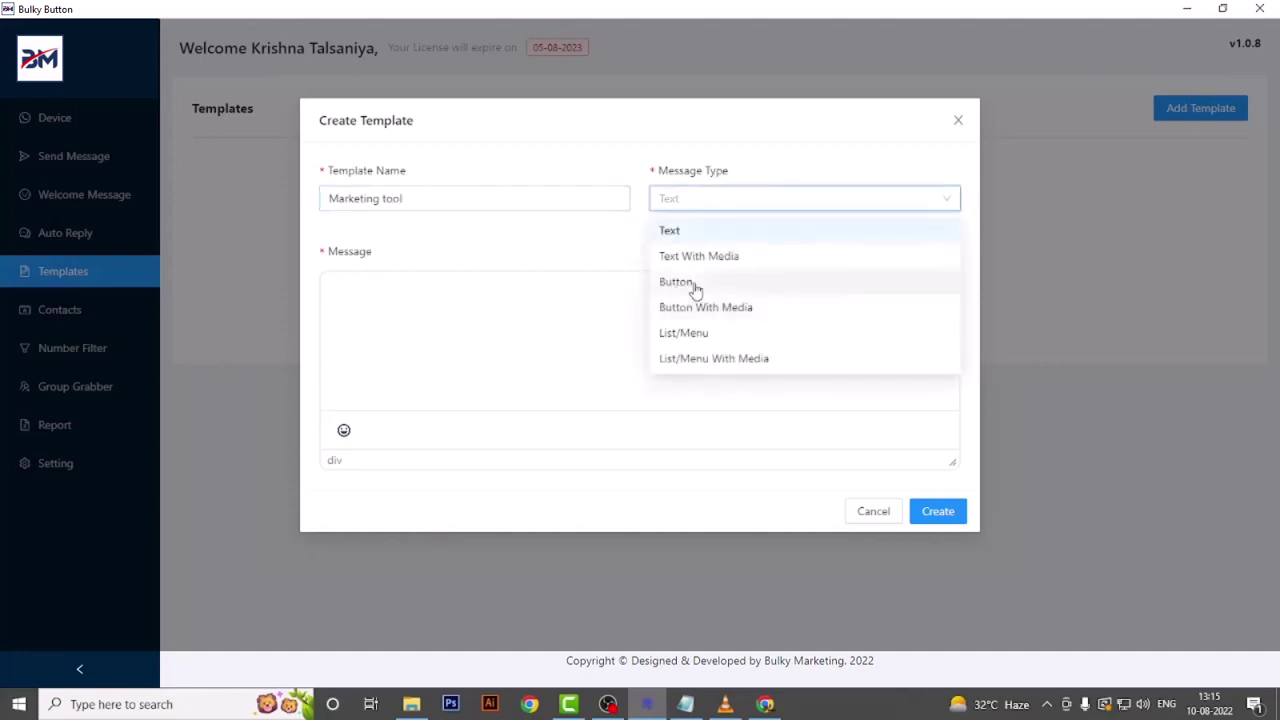
pyautogui.click(692, 285)
# - Write the template message 'Welcome' with footer 'Click below button'
pyautogui.click(466, 356)
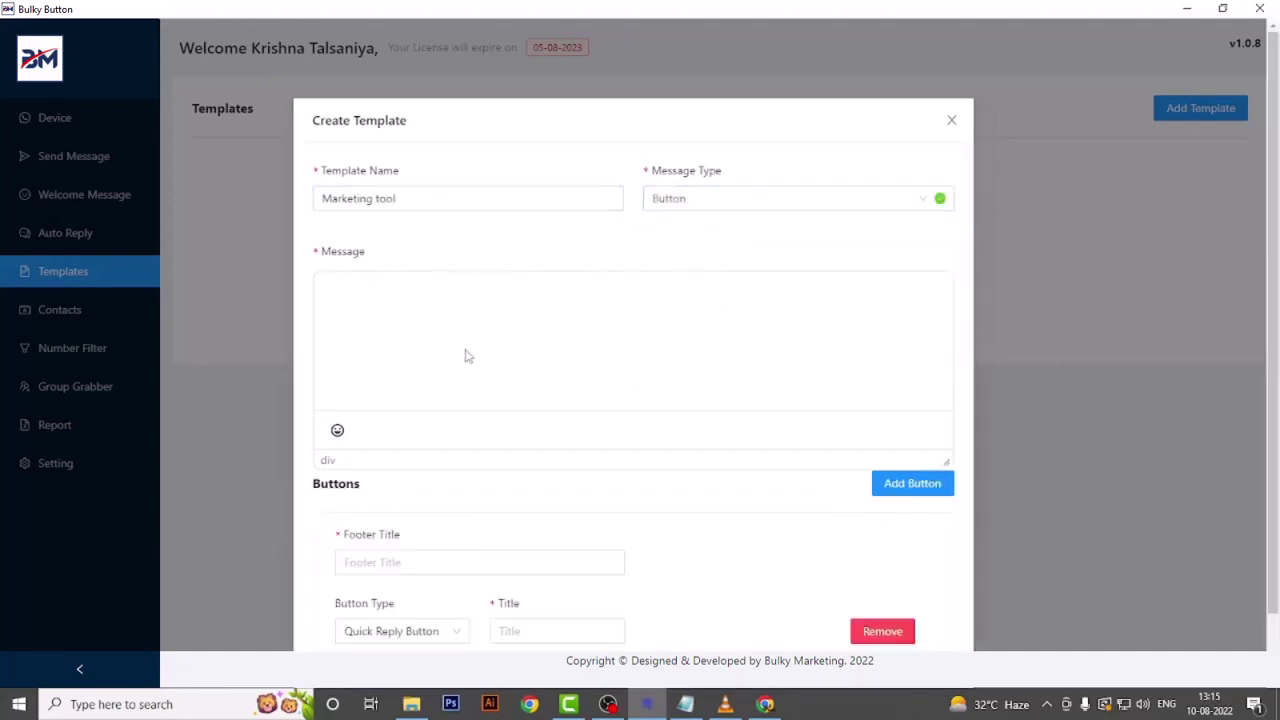
pyautogui.write('Welcome')
pyautogui.scroll(-1, 516, 410)
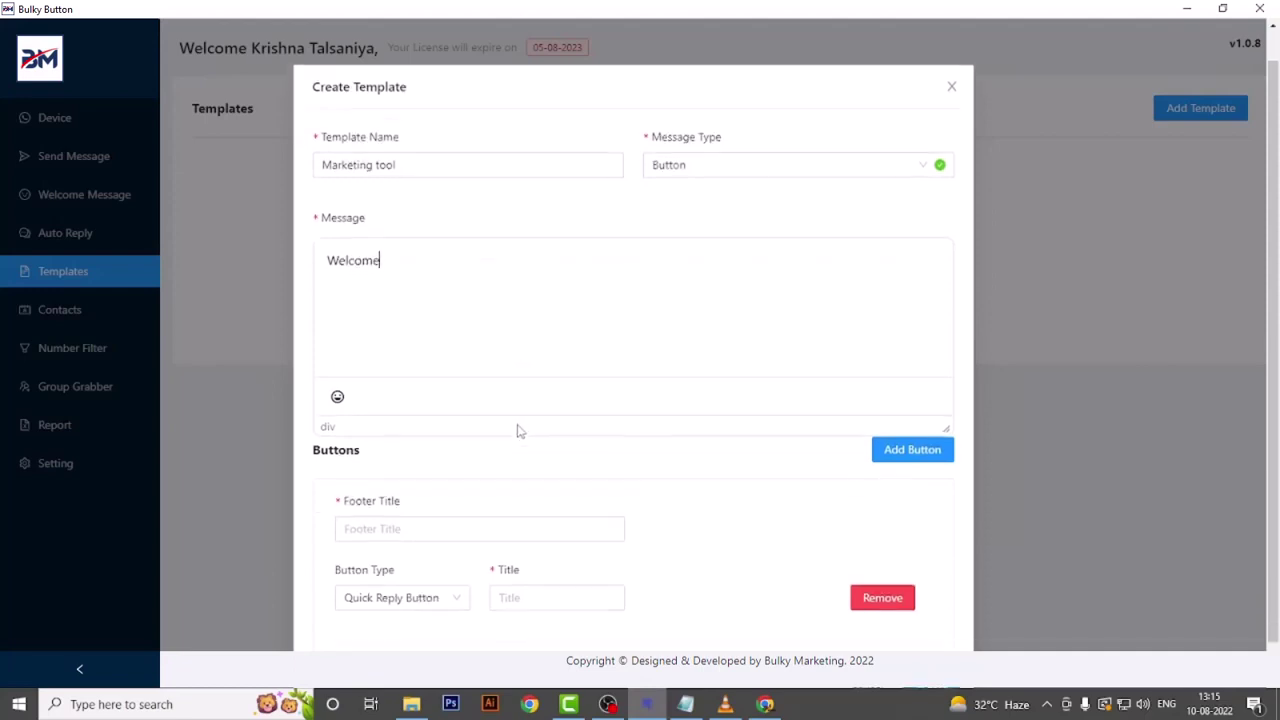
pyautogui.click(377, 492)
pyautogui.write('Click below button')
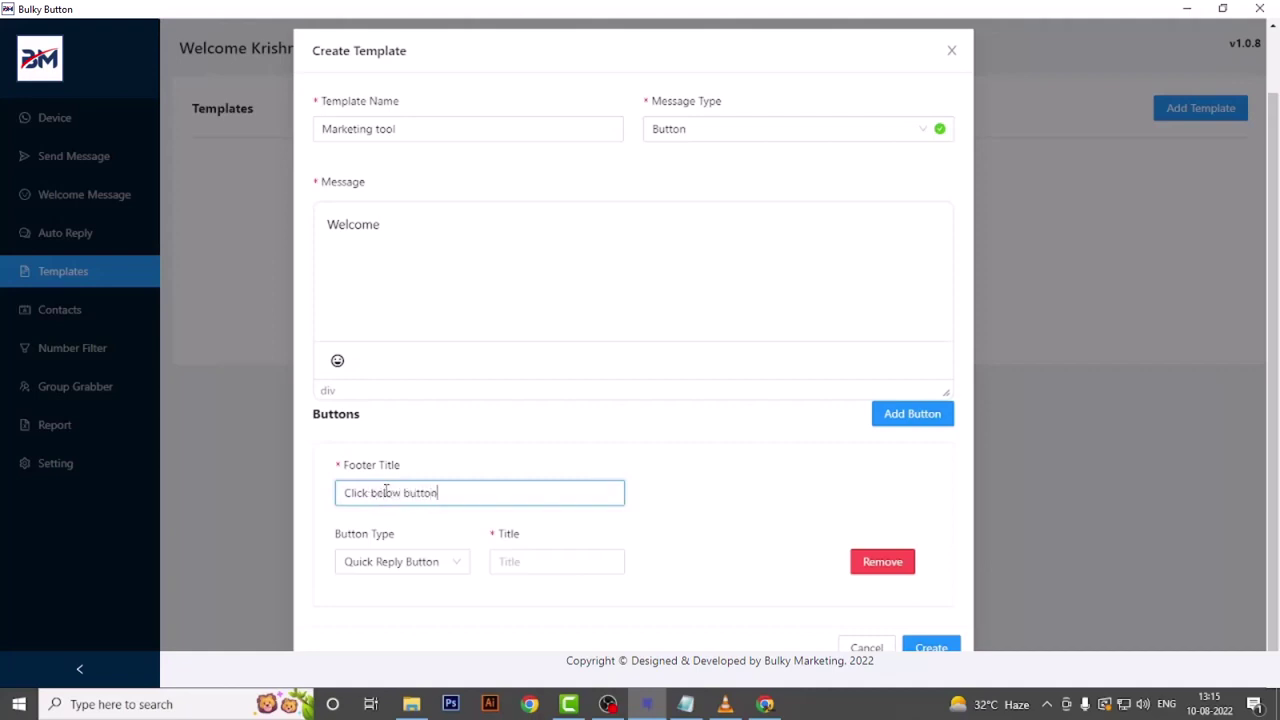
# - Set two quick-reply buttons: 'Whatsapp Marketing Software' and 'Data Software'
pyautogui.click(912, 413)
pyautogui.scroll(-1, 437, 317)
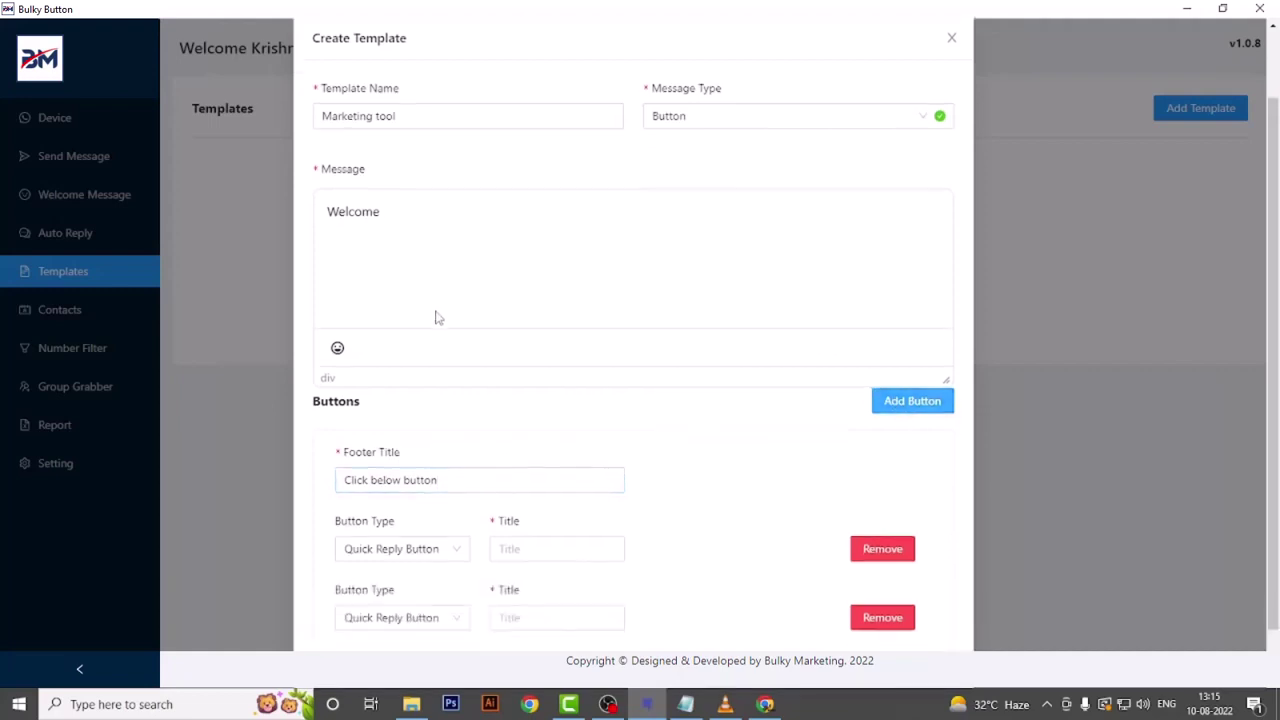
pyautogui.click(397, 503)
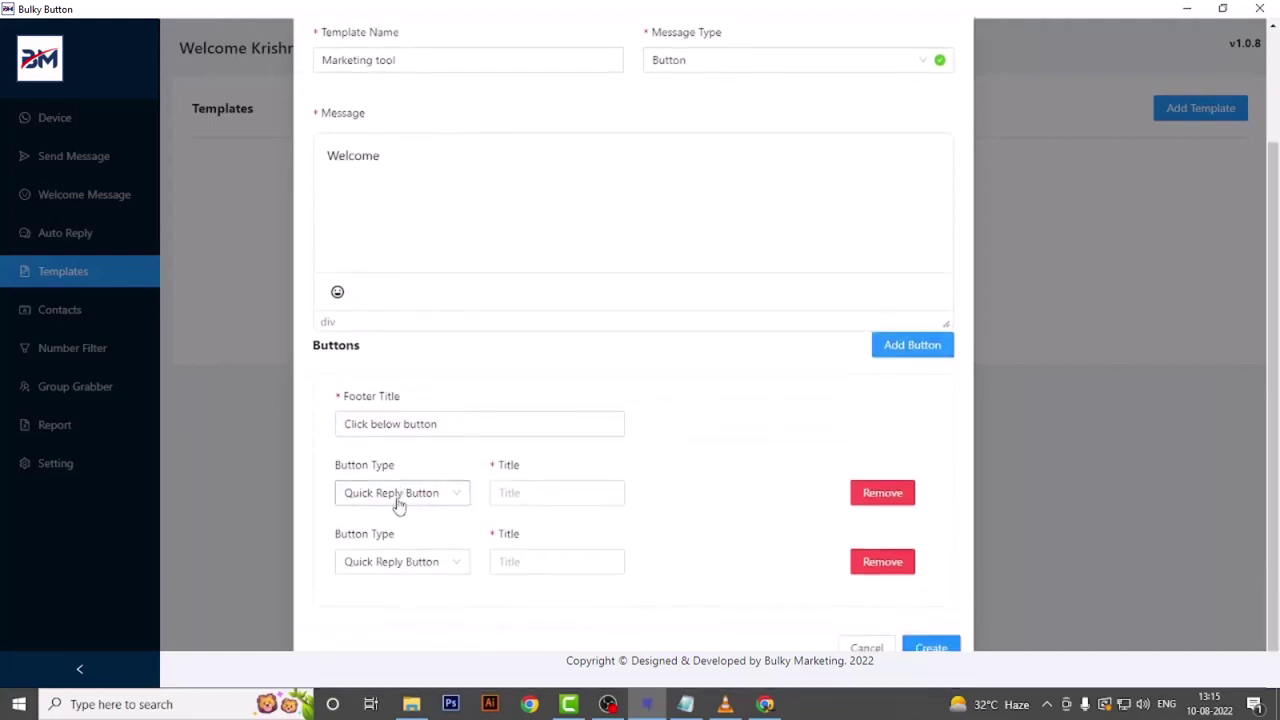
pyautogui.click(390, 497)
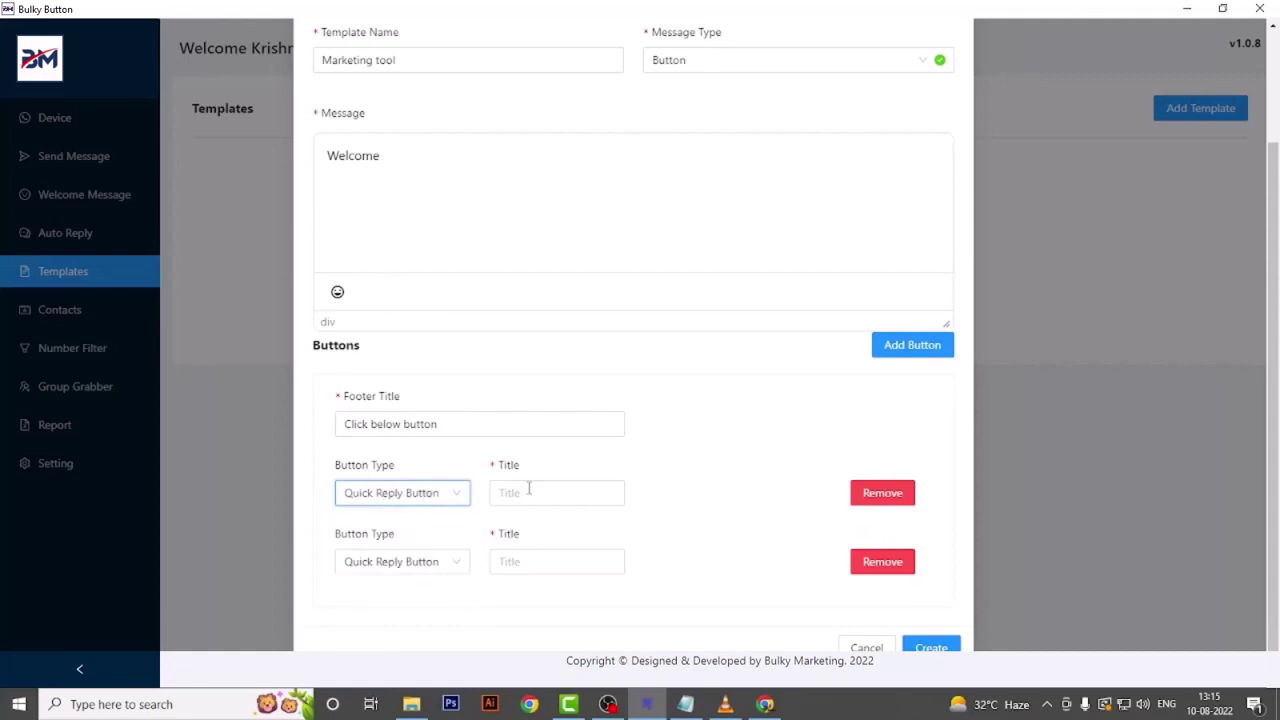
pyautogui.click(529, 493)
pyautogui.write('What')
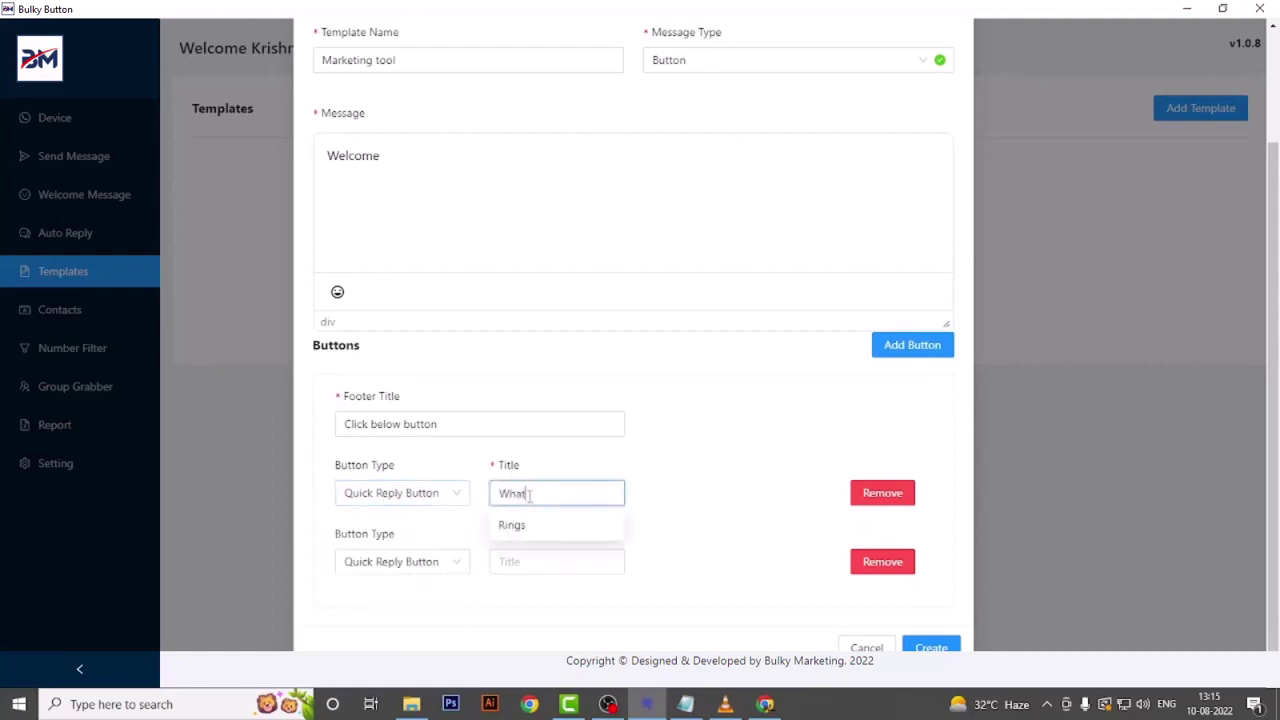
pyautogui.write('sapp Marketing ')
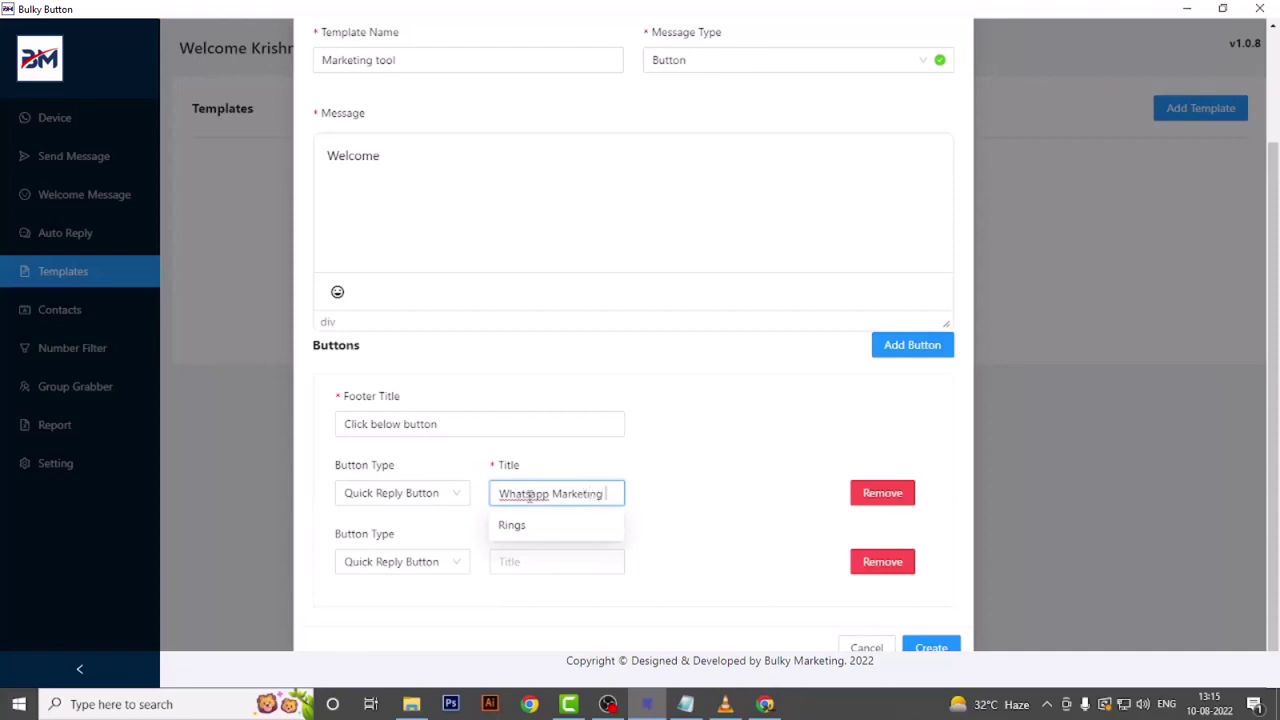
pyautogui.write('Software')
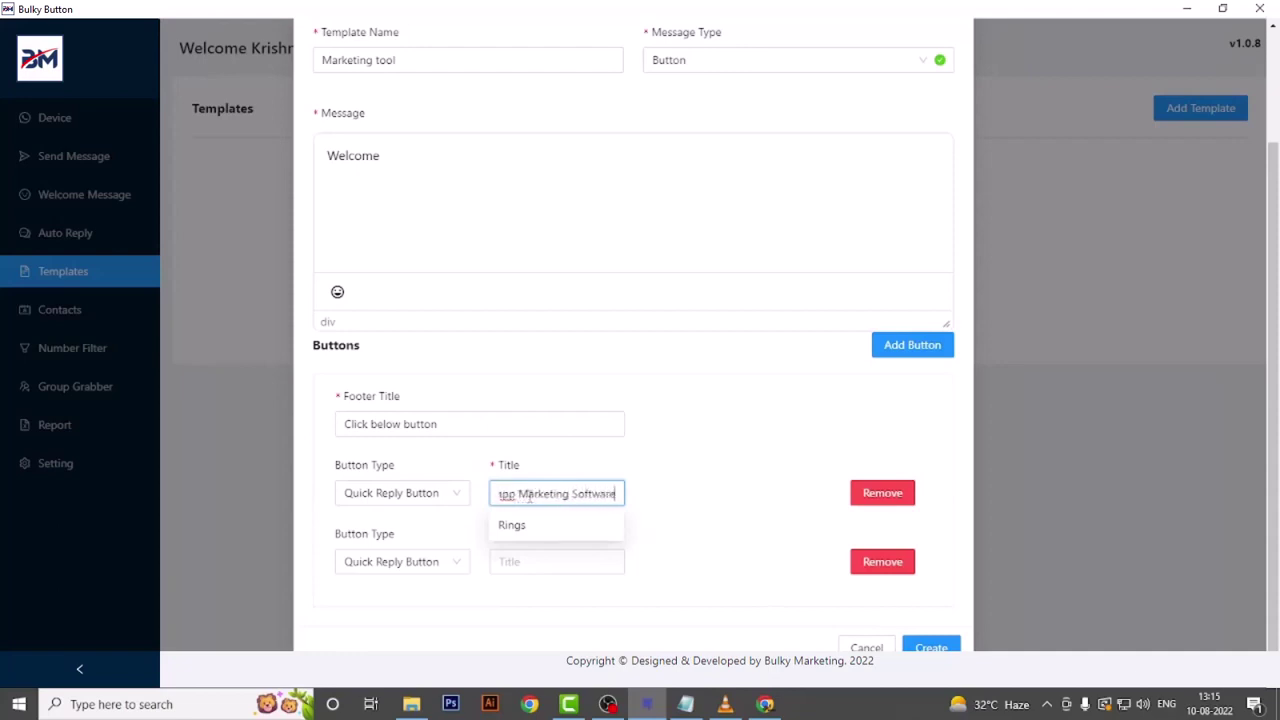
pyautogui.click(380, 562)
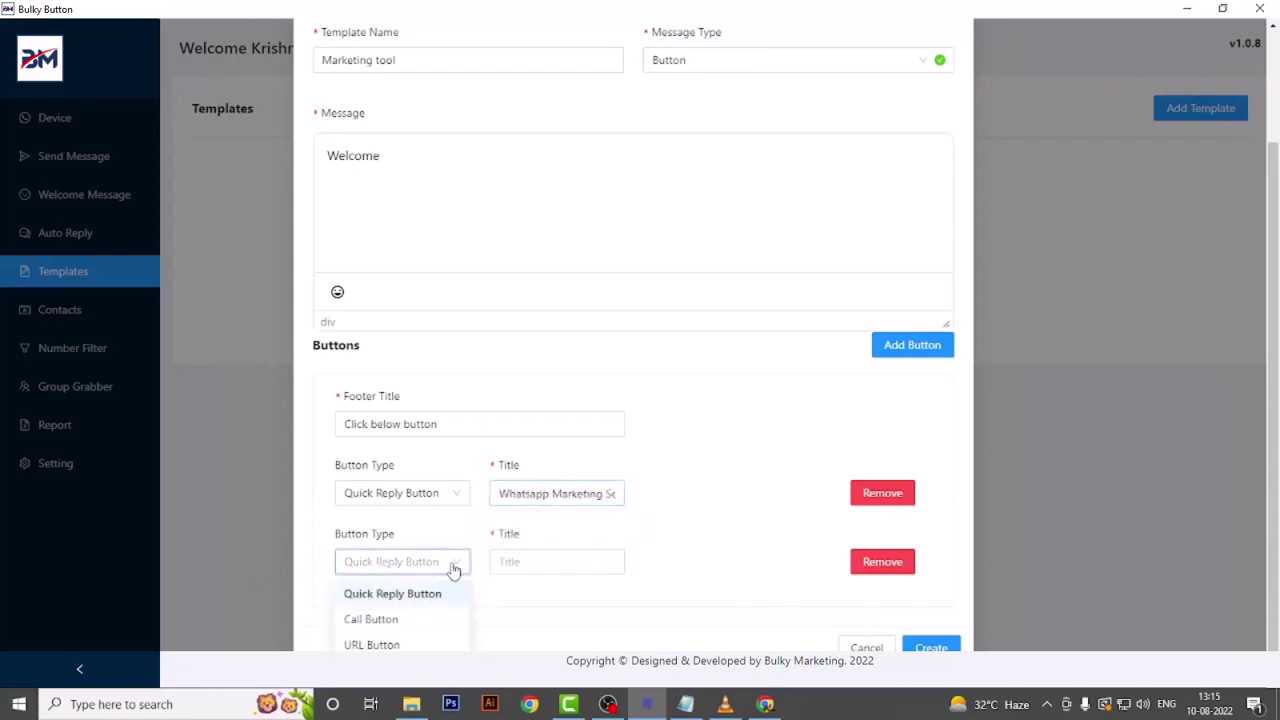
pyautogui.click(515, 561)
pyautogui.write('Data Soft')
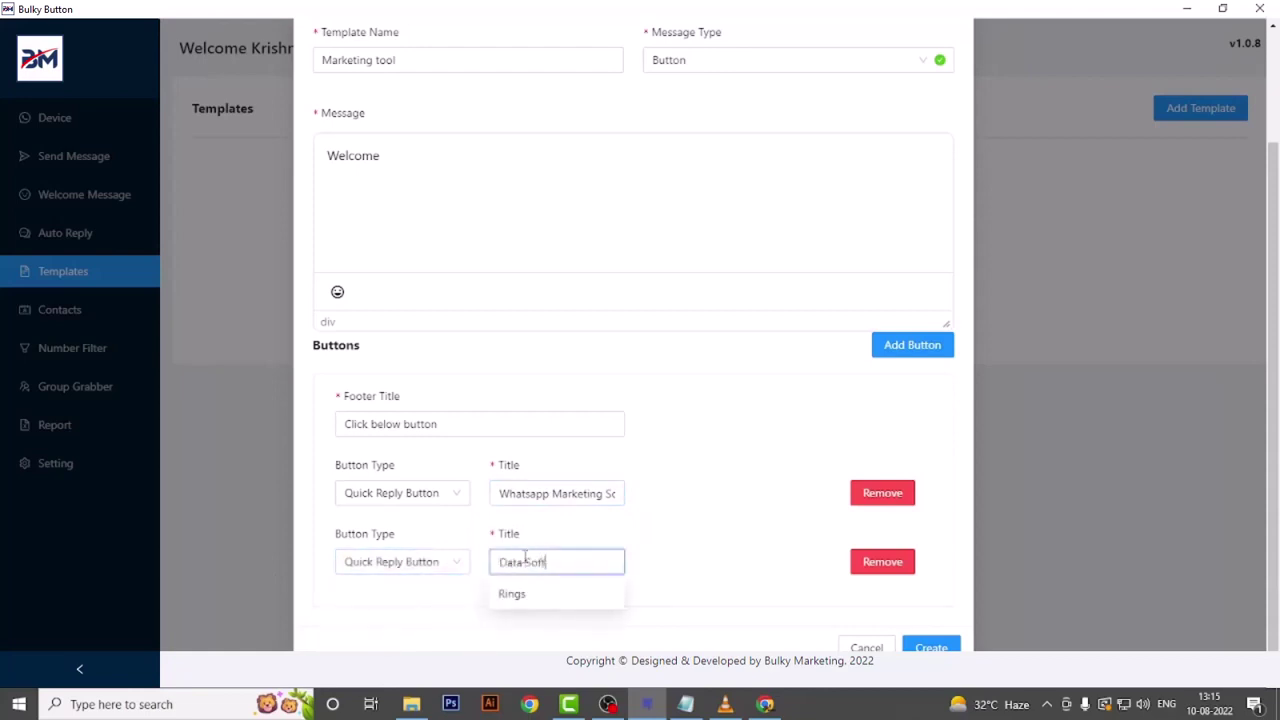
pyautogui.write('ware')
# - Add a third quick-reply button 'Email Software' and save the template
pyautogui.click(906, 345)
pyautogui.click(409, 565)
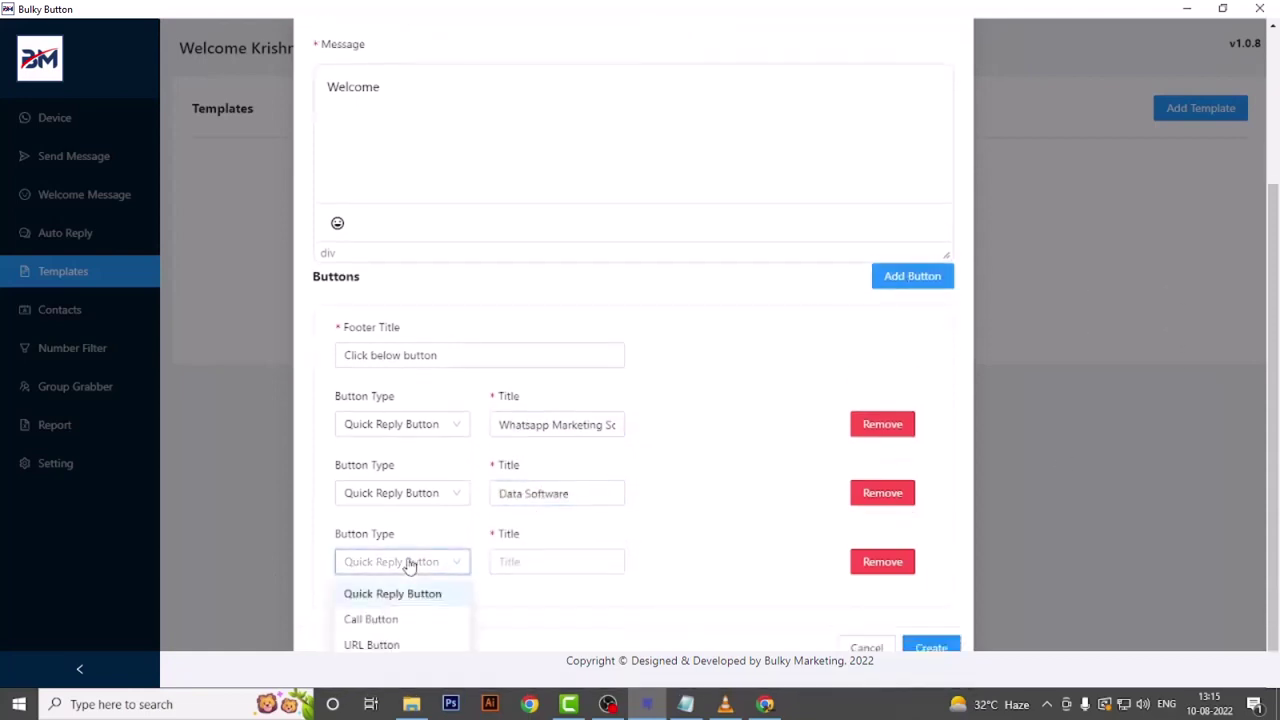
pyautogui.click(515, 562)
pyautogui.write('Email Softw')
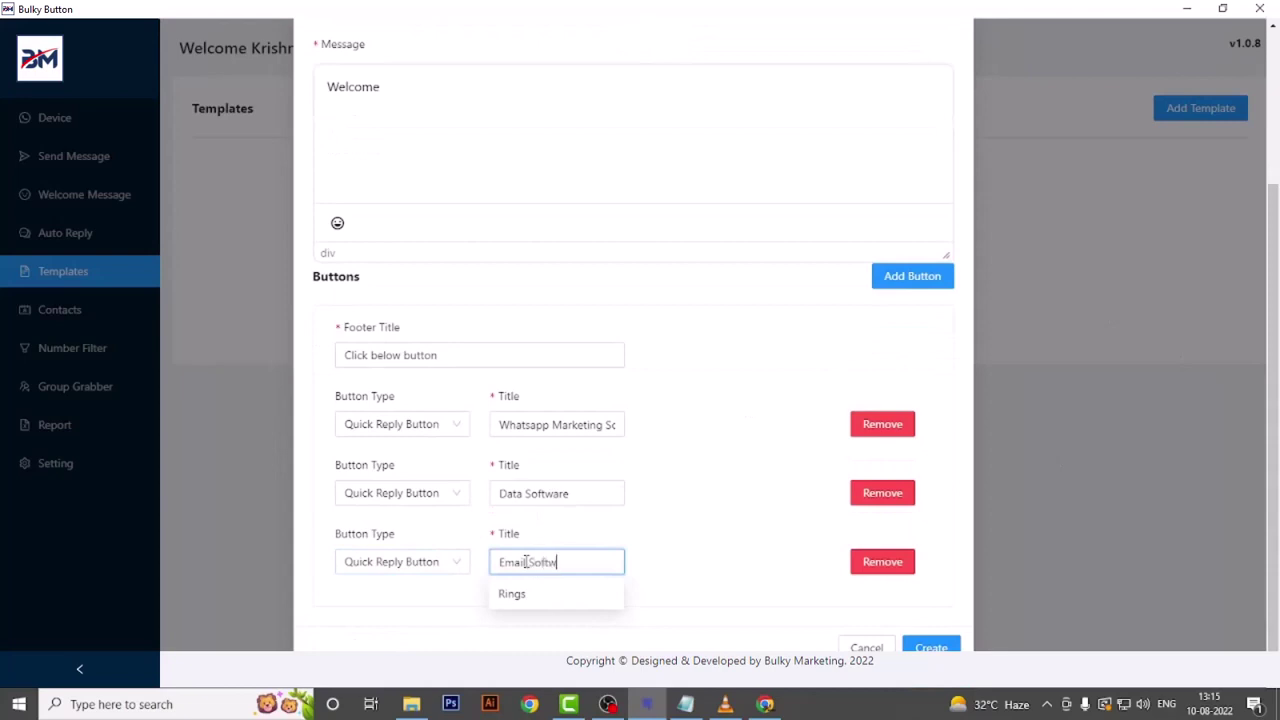
pyautogui.write('are')
pyautogui.click(930, 647)
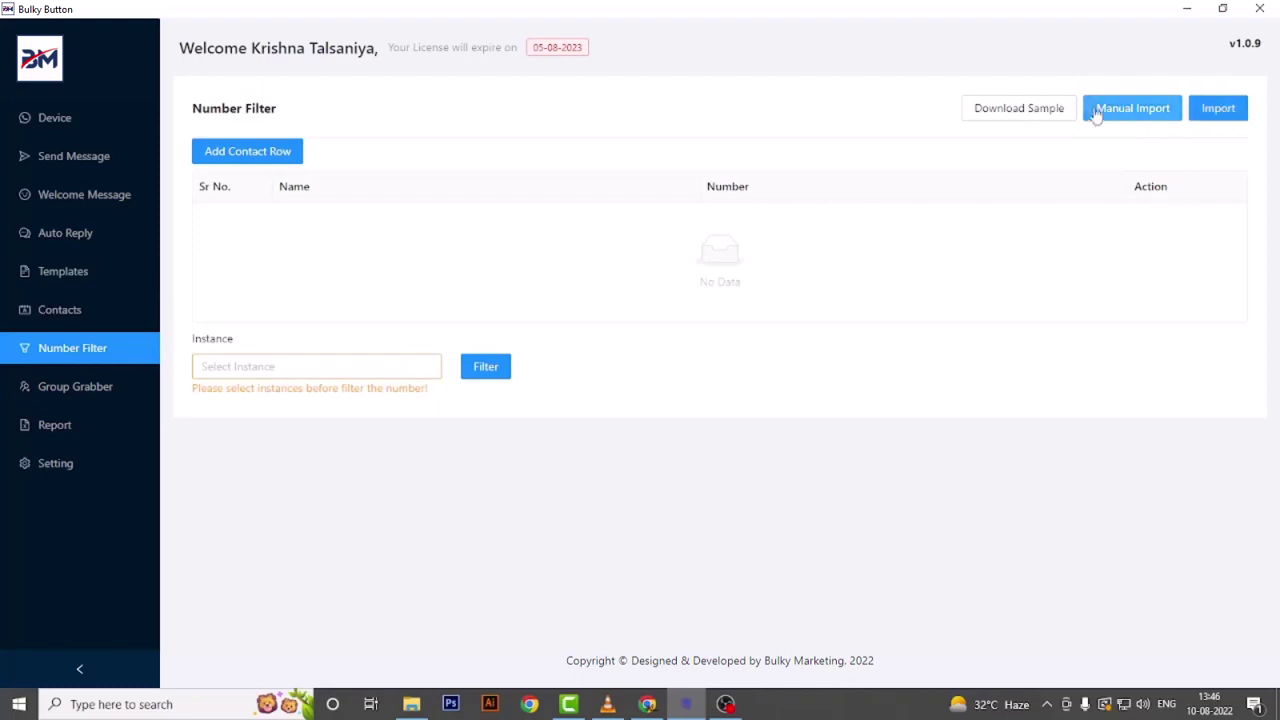
# - Import the business-sender-number-filter-import-sample file, mapping Name to names and Number to phone numbers
pyautogui.click(1217, 107)
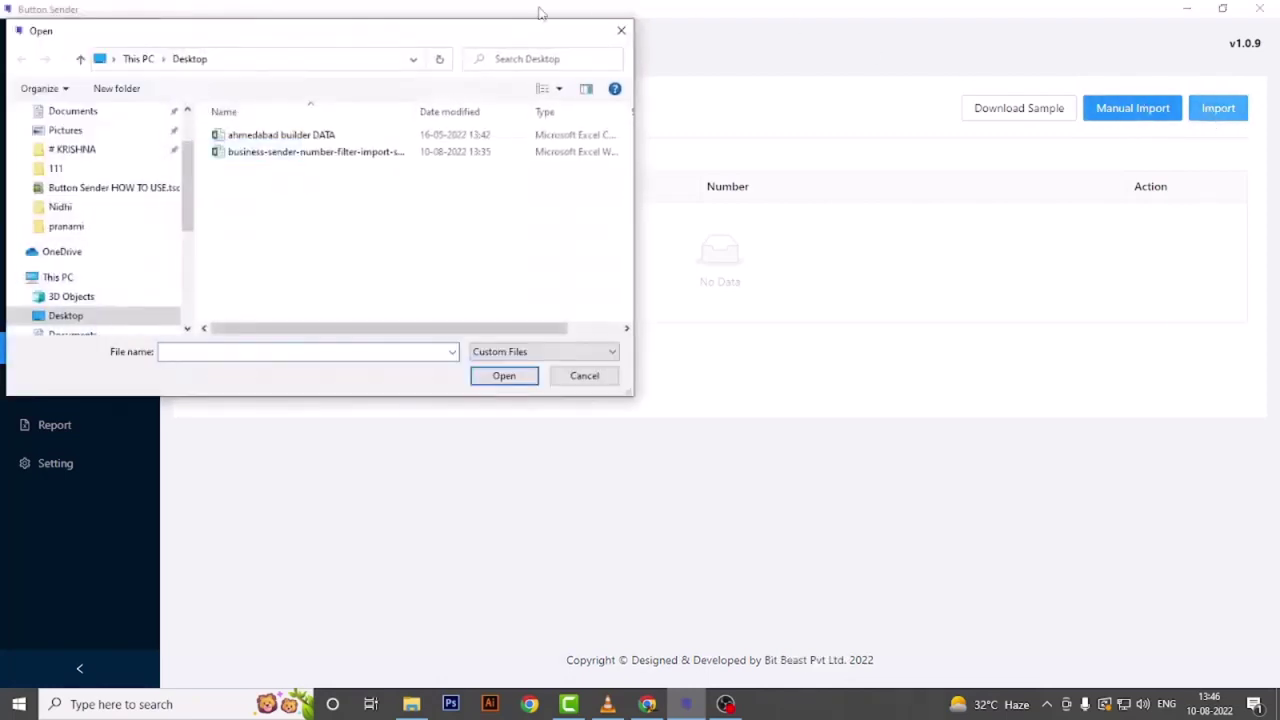
pyautogui.click(300, 155)
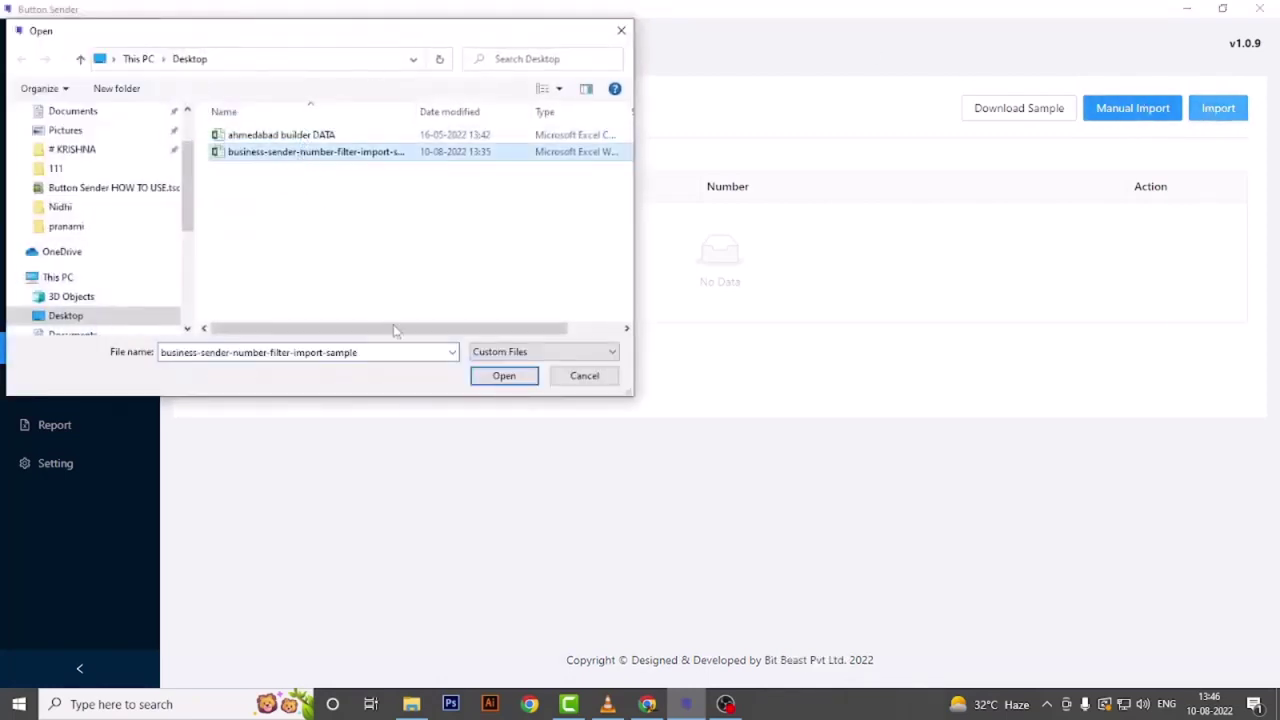
pyautogui.click(478, 379)
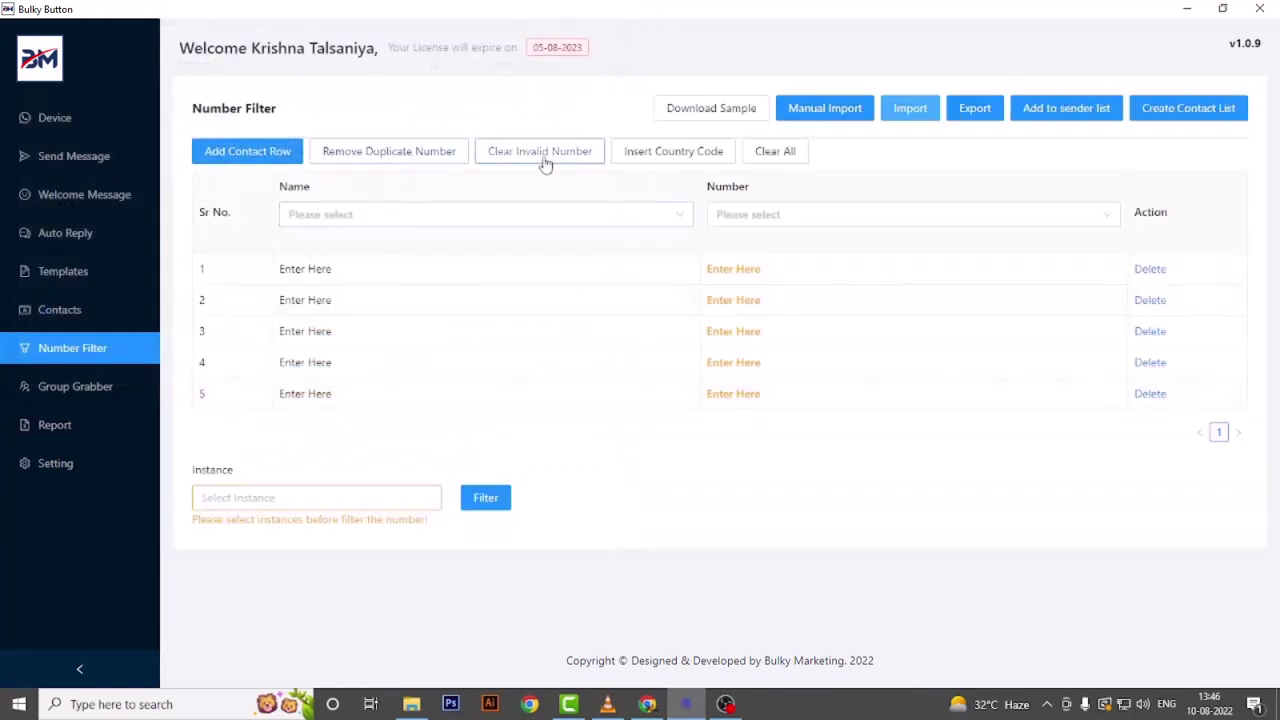
pyautogui.click(375, 218)
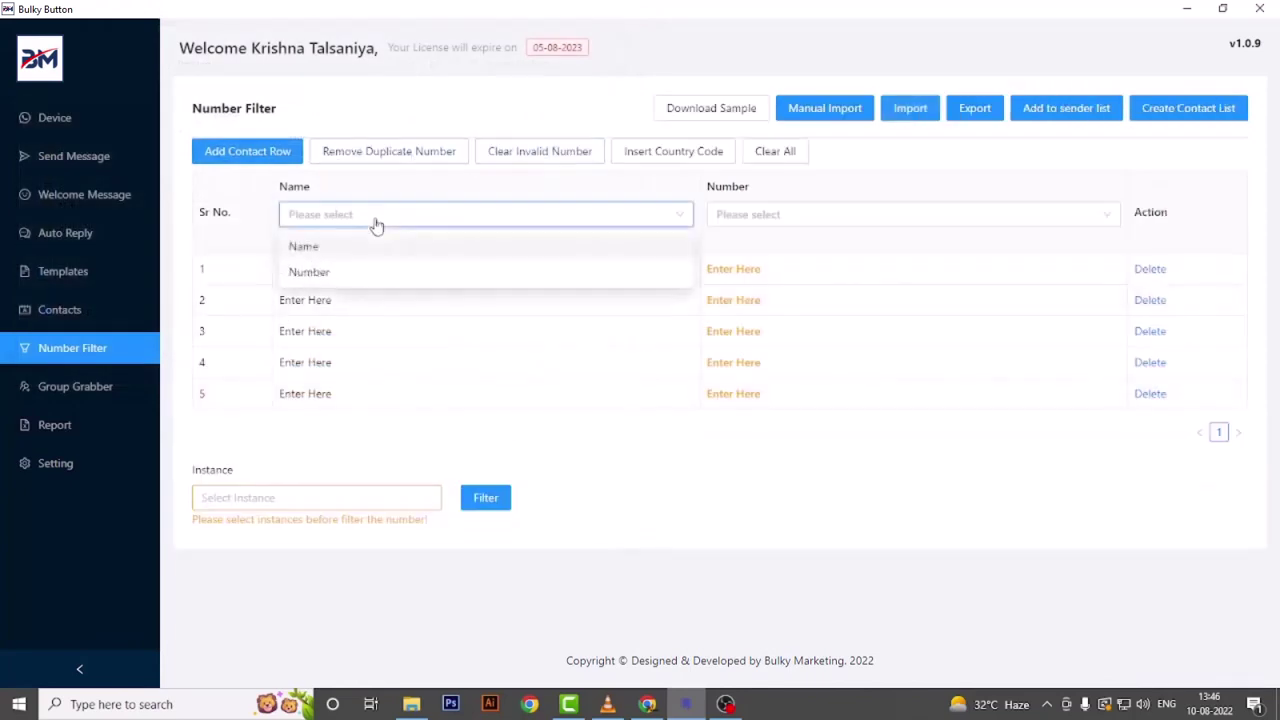
pyautogui.click(290, 249)
pyautogui.click(742, 218)
pyautogui.click(736, 271)
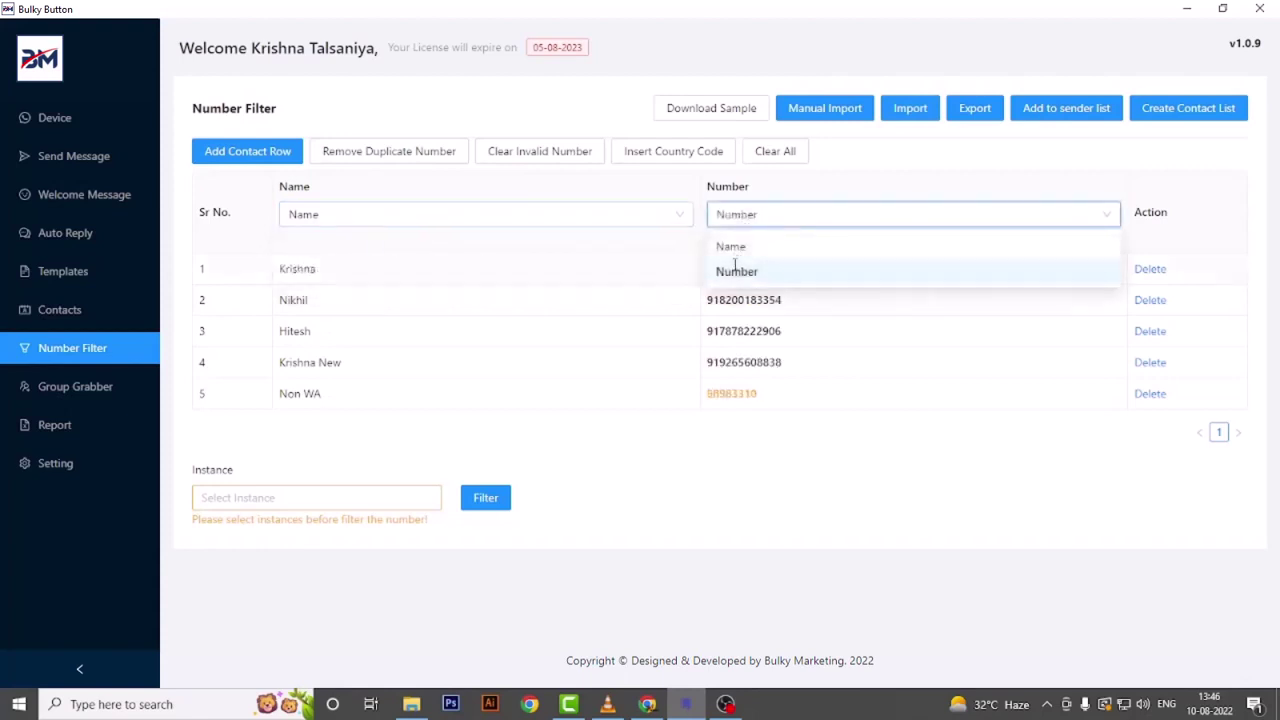
# - Remove duplicate and invalid numbers, leaving country codes unchanged
pyautogui.click(362, 158)
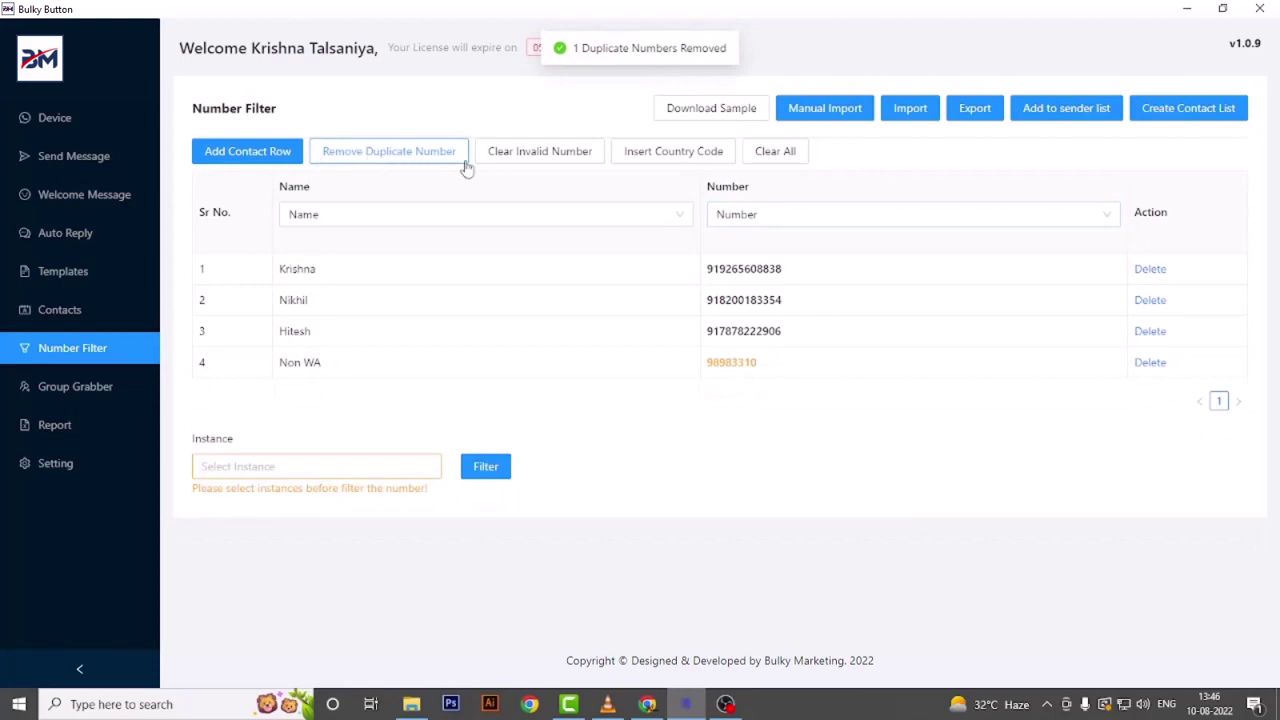
pyautogui.click(529, 160)
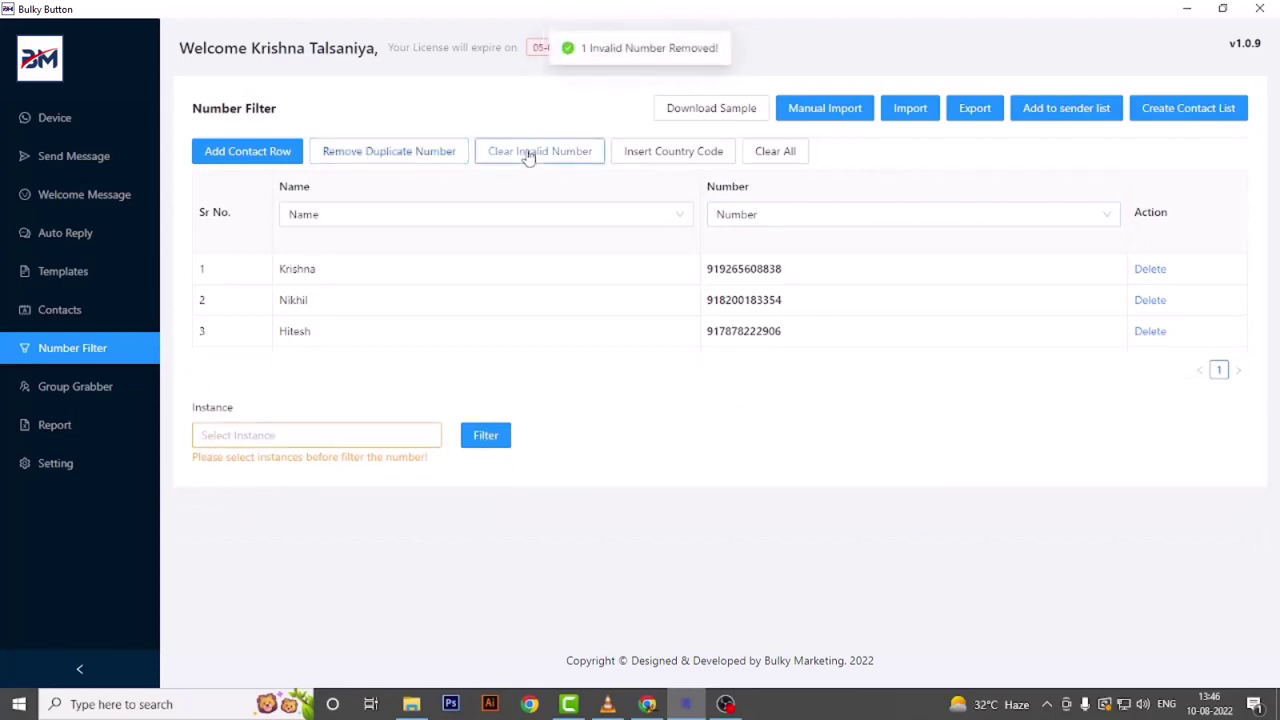
pyautogui.click(643, 155)
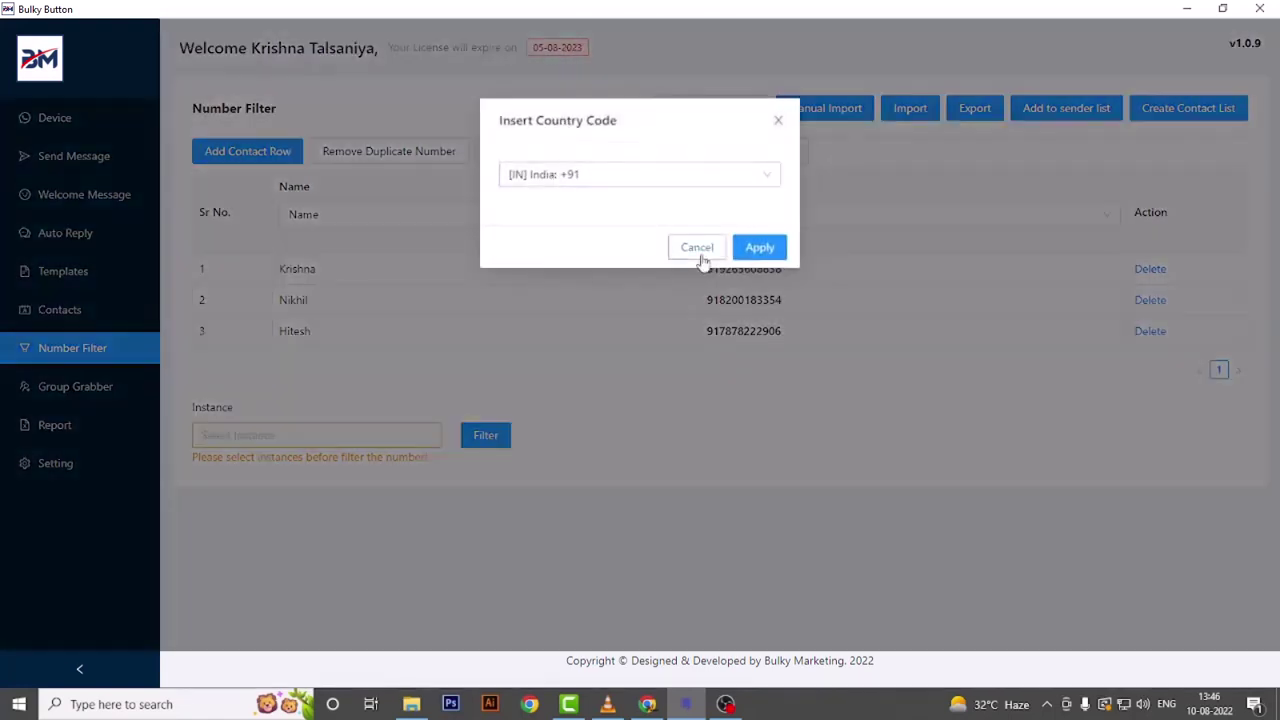
pyautogui.click(701, 254)
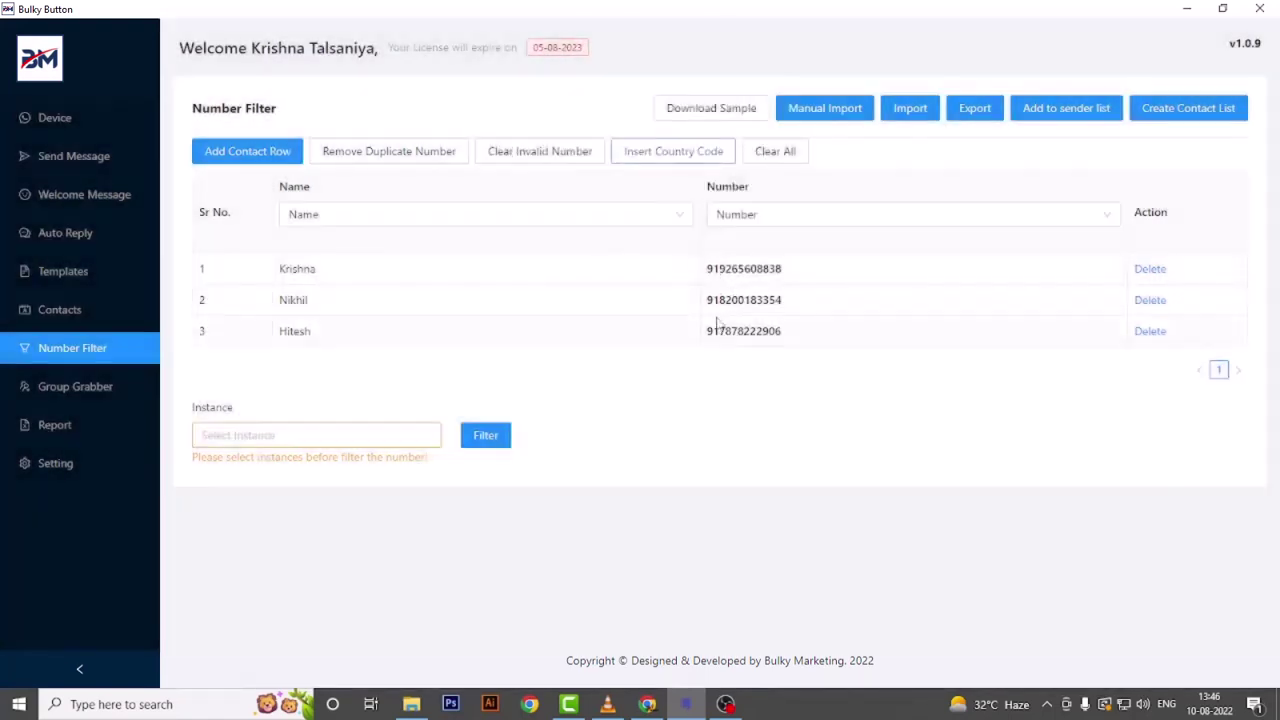
# - Filter the numbers on WhatsApp with the first instance and add the three contacts to the sender list
pyautogui.click(320, 437)
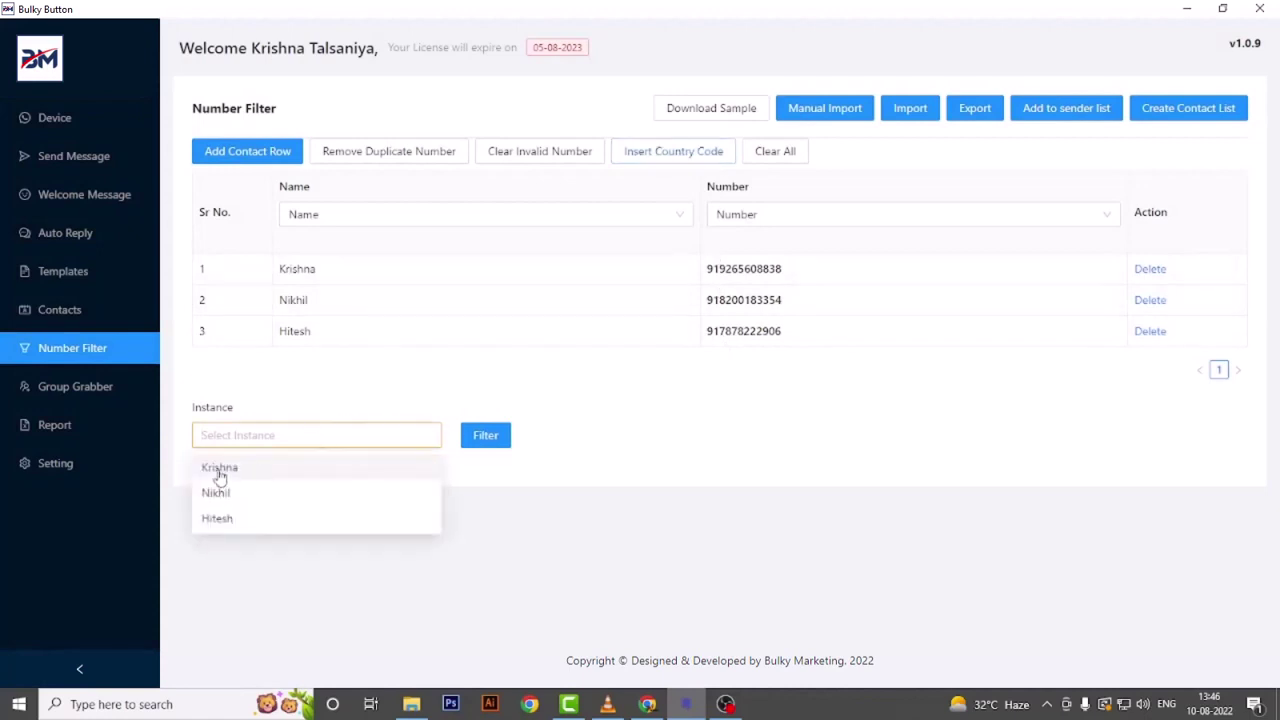
pyautogui.click(230, 469)
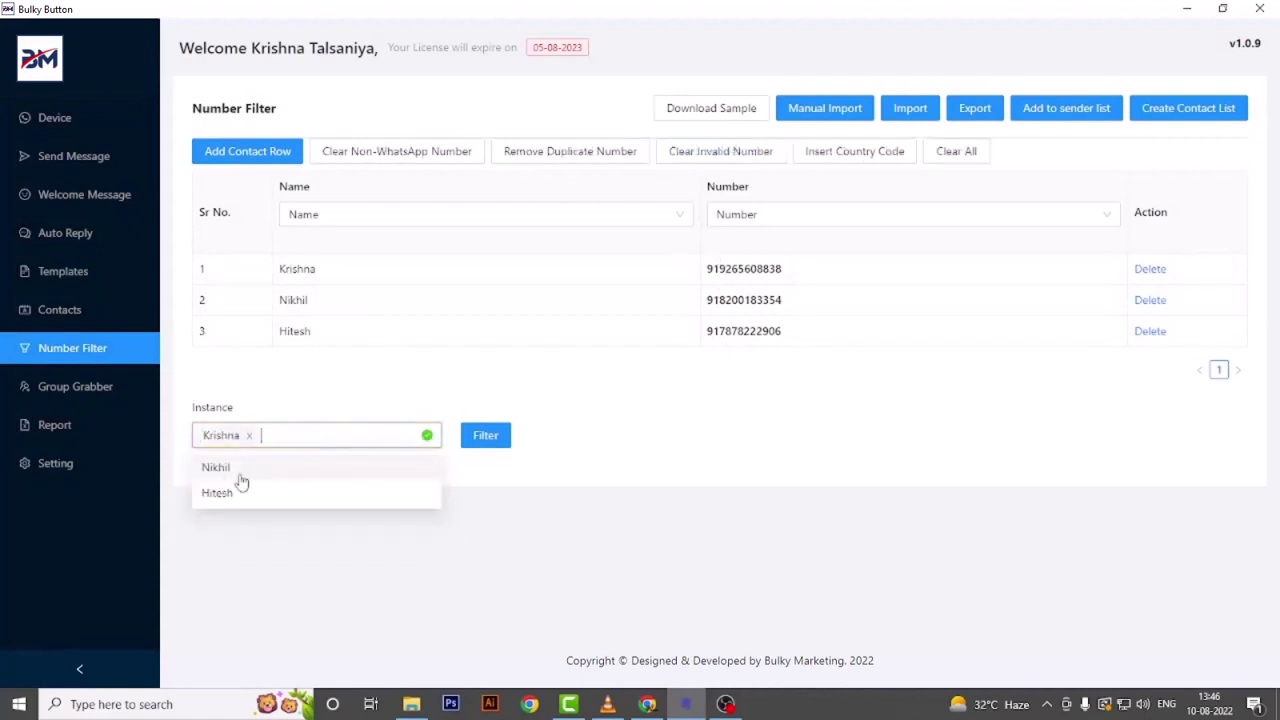
pyautogui.click(488, 444)
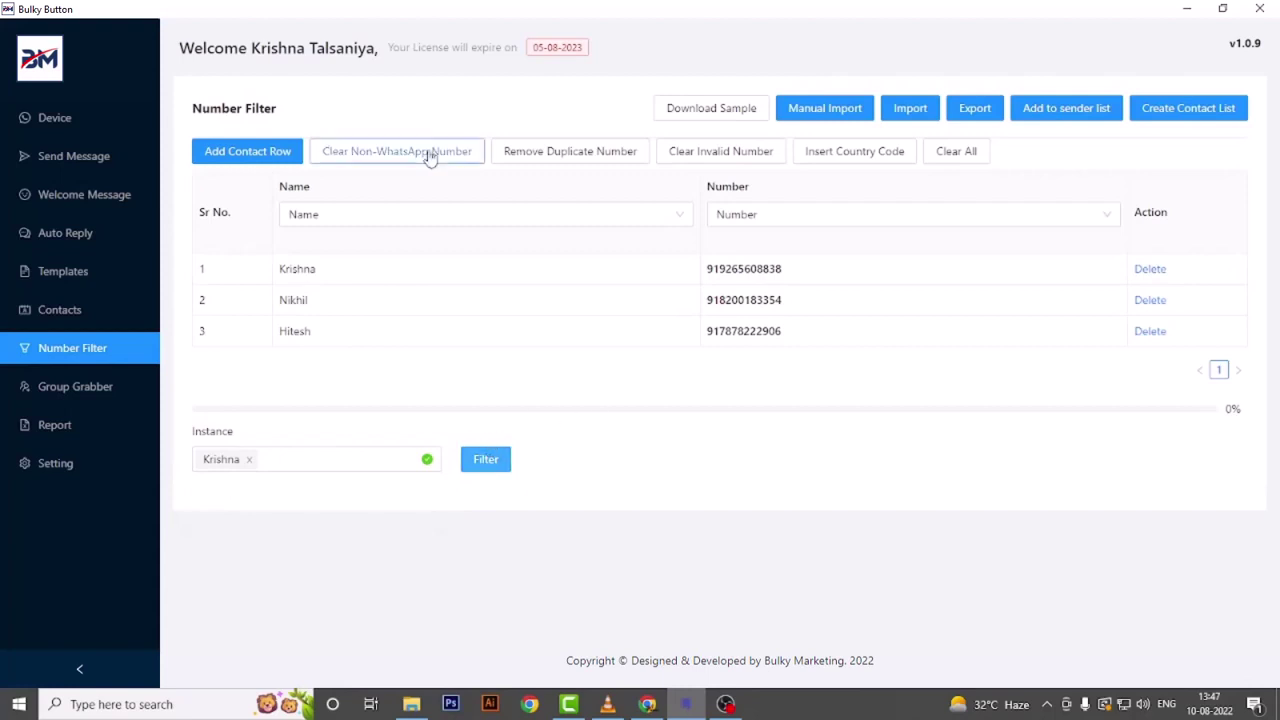
pyautogui.click(540, 160)
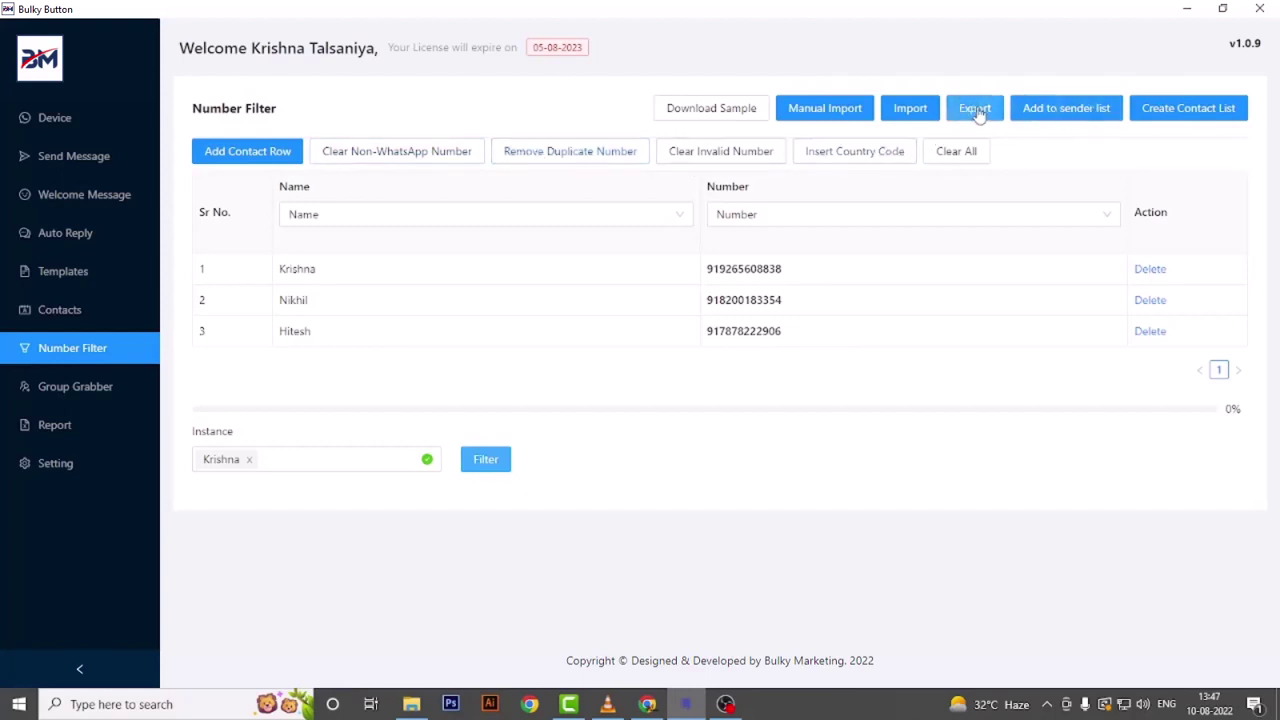
pyautogui.click(1067, 108)
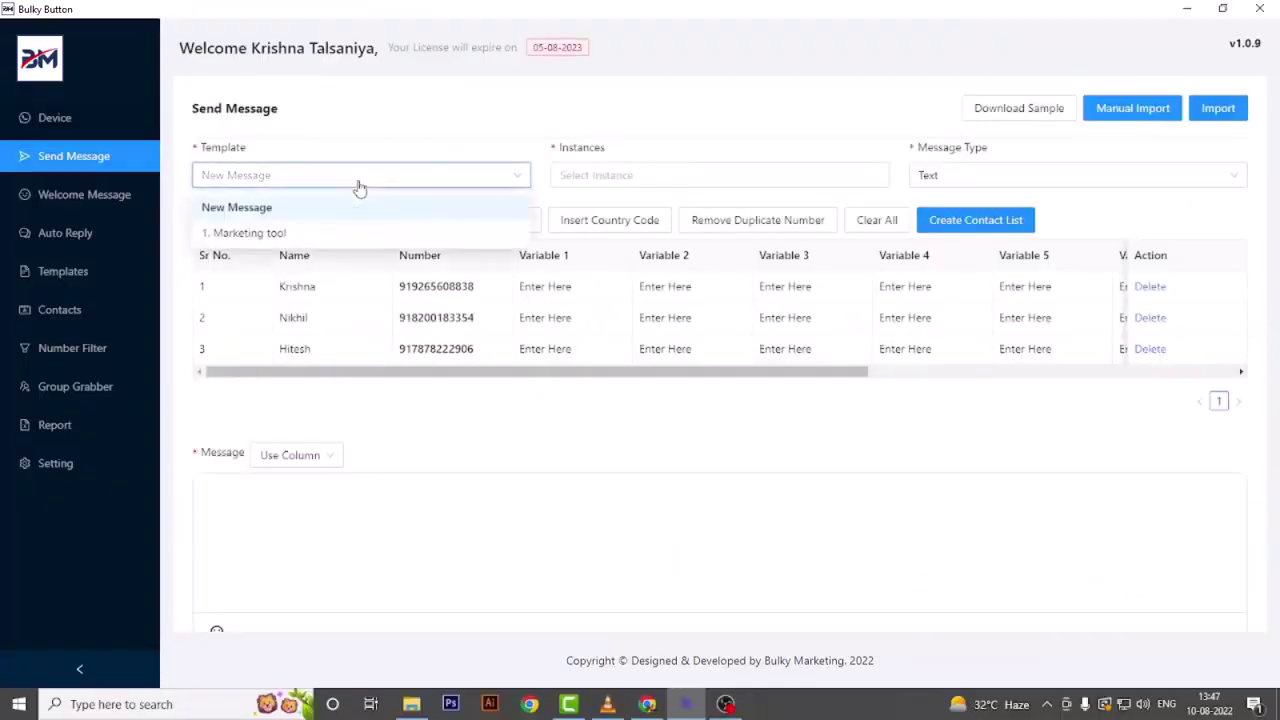
# - Choose the '1. Marketing tool' template and select all three sending instances
pyautogui.click(284, 234)
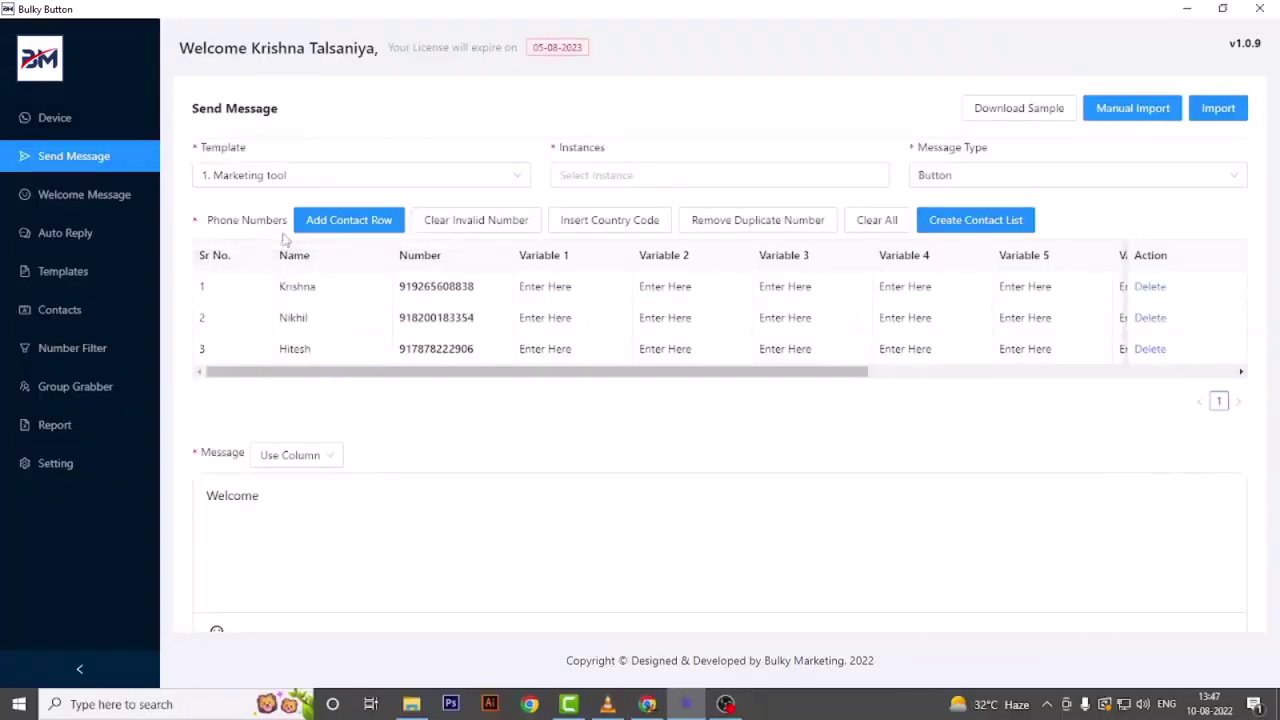
pyautogui.scroll(-1, 385, 407)
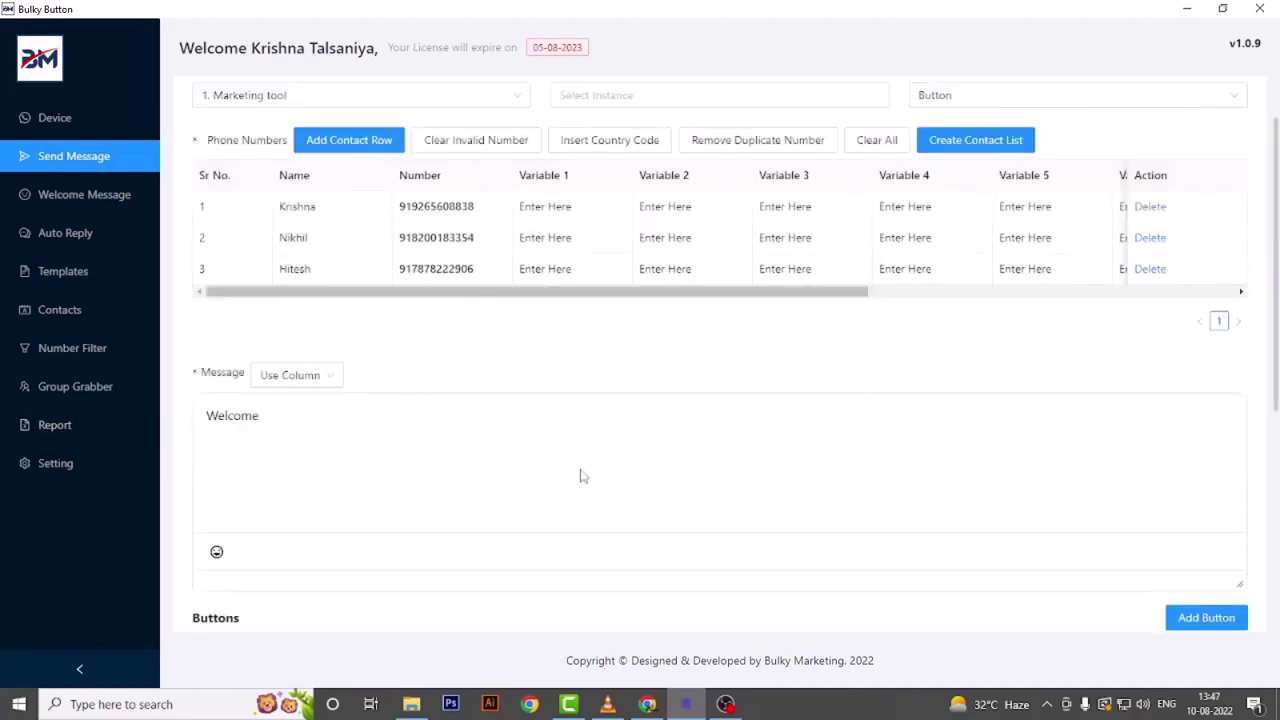
pyautogui.scroll(1, 424, 373)
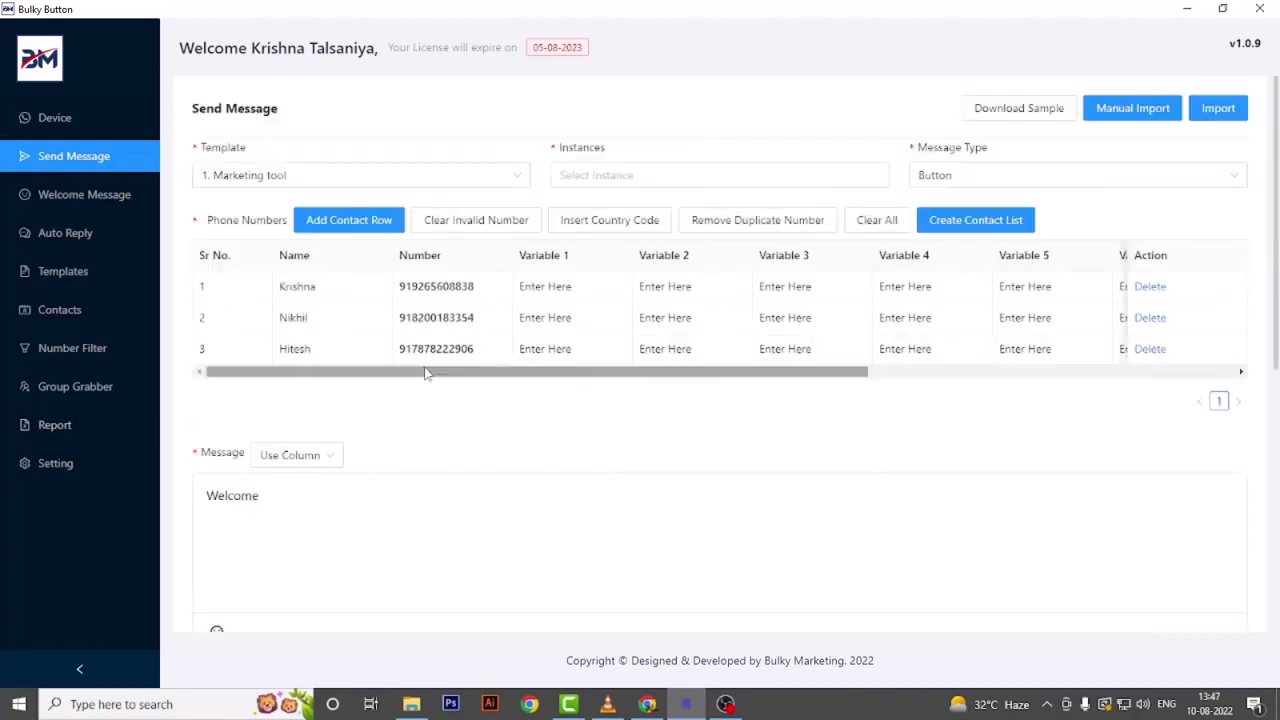
pyautogui.click(578, 176)
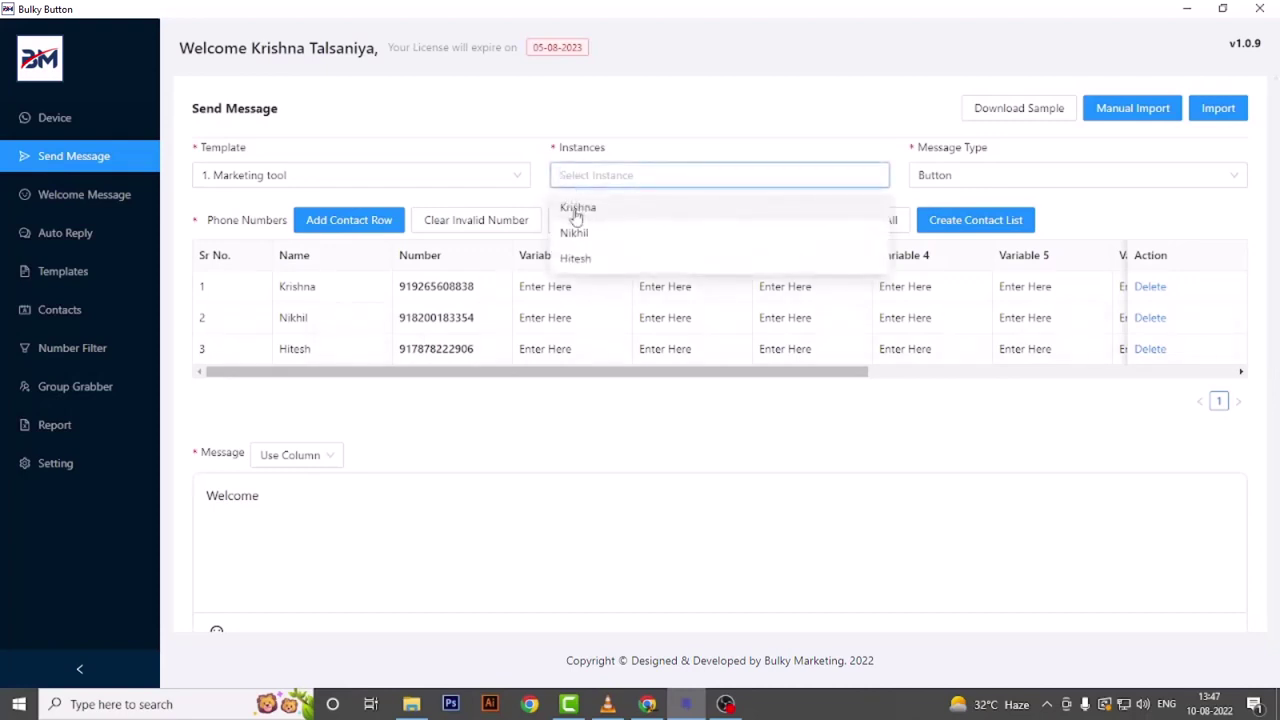
pyautogui.click(577, 212)
pyautogui.click(616, 207)
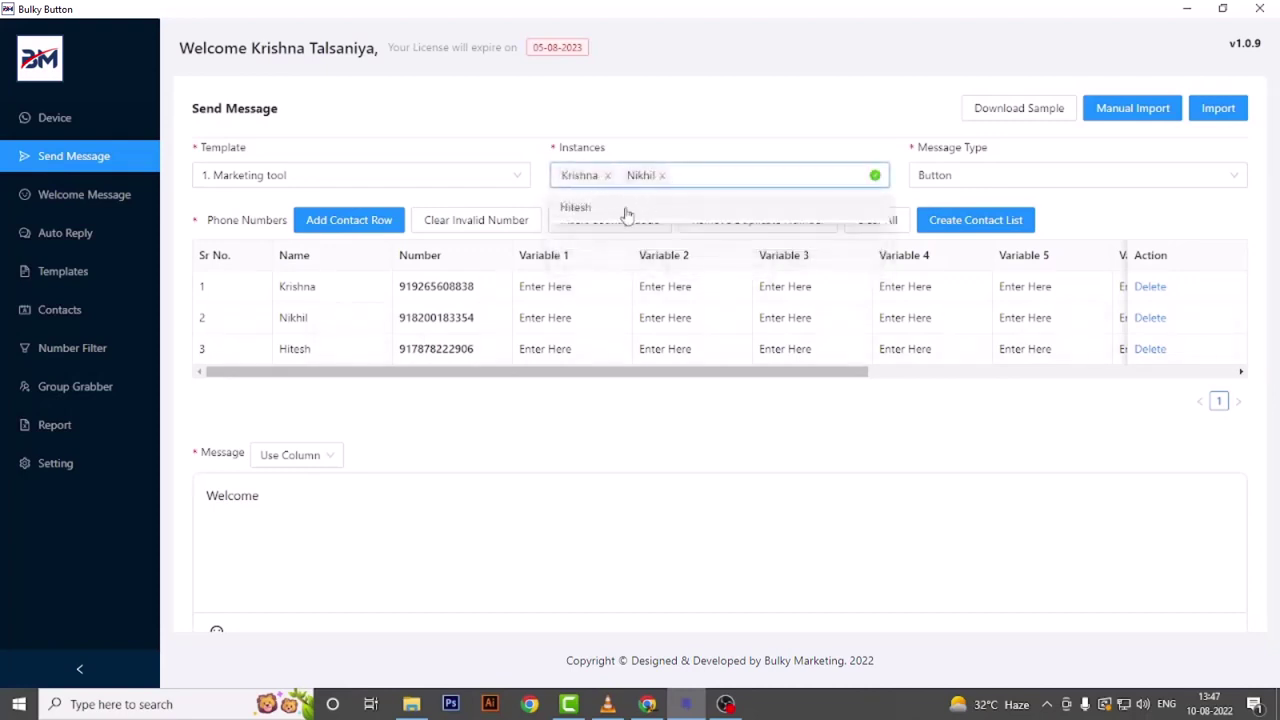
pyautogui.click(626, 210)
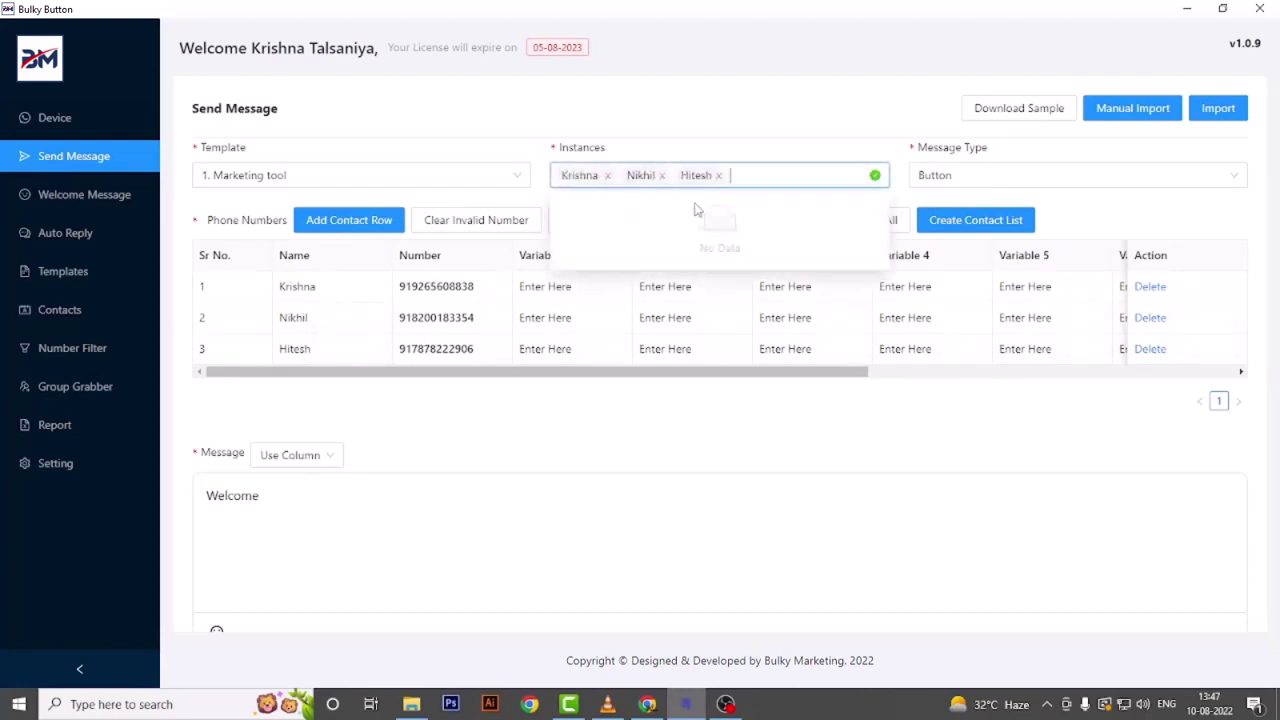
pyautogui.click(1088, 219)
# - Name the campaign XYZ, send it, and dismiss the sending-started notice
pyautogui.scroll(-2, 856, 303)
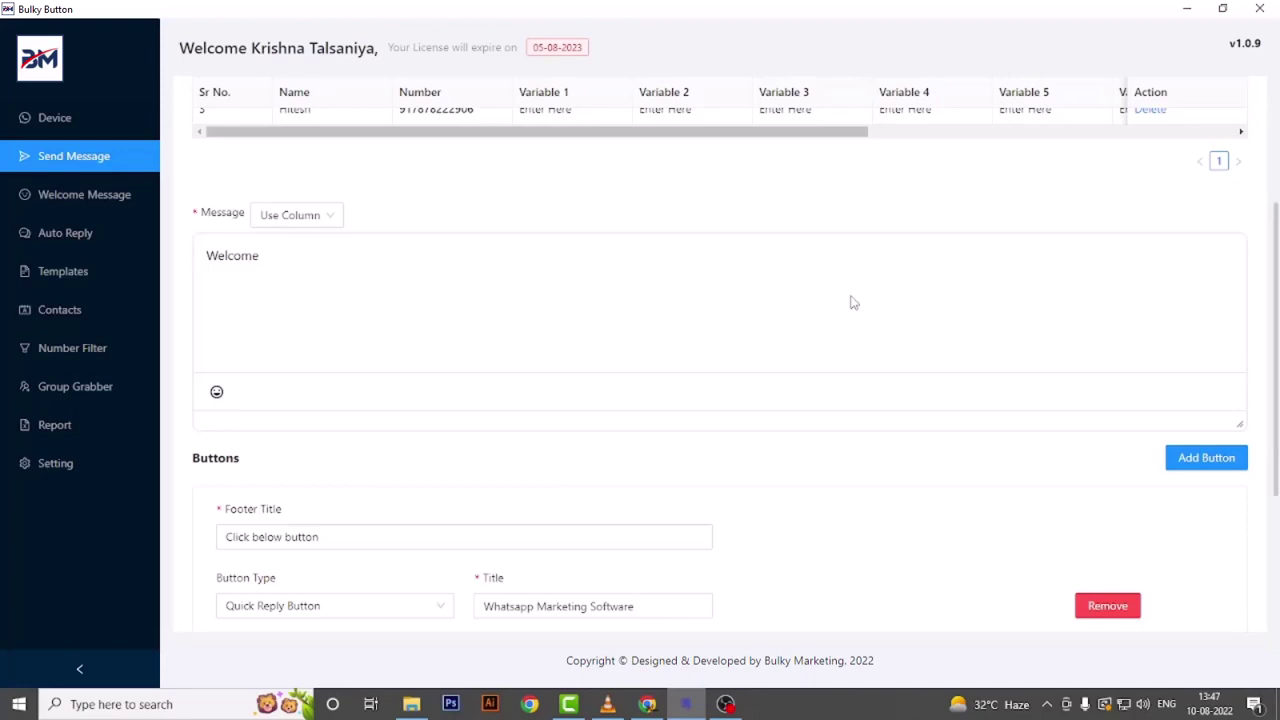
pyautogui.scroll(2, 812, 228)
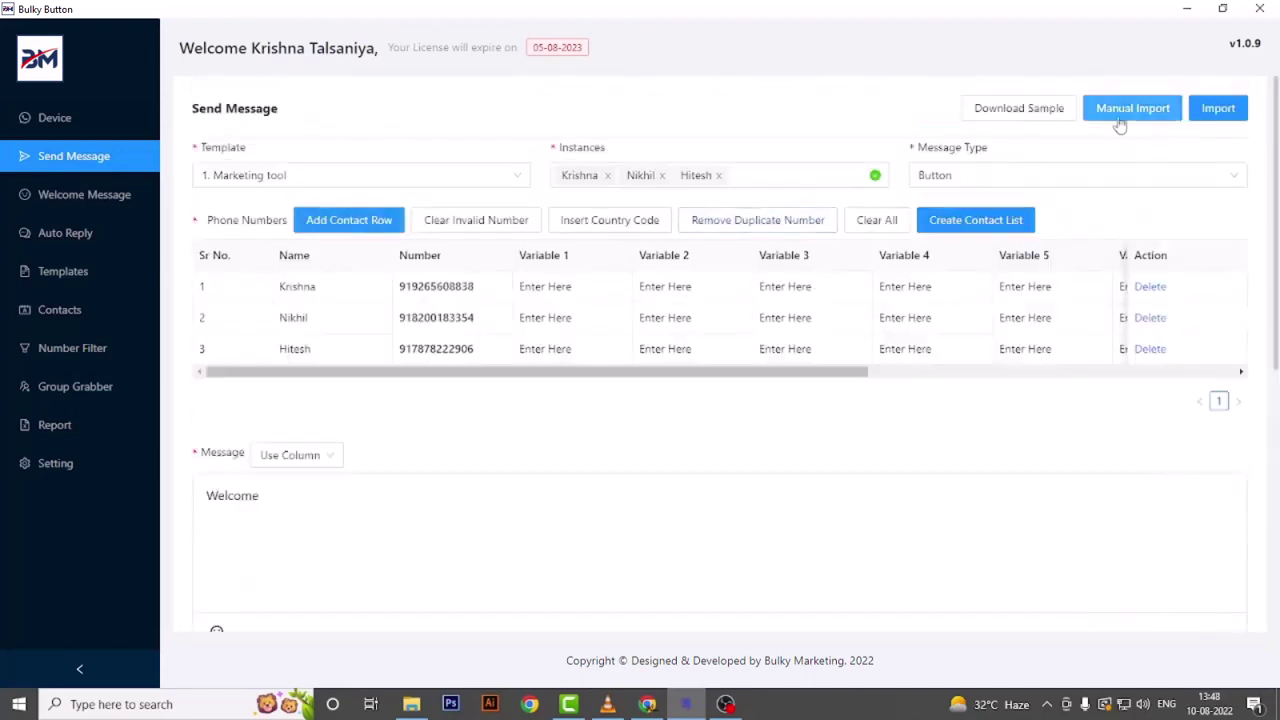
pyautogui.scroll(-4, 571, 369)
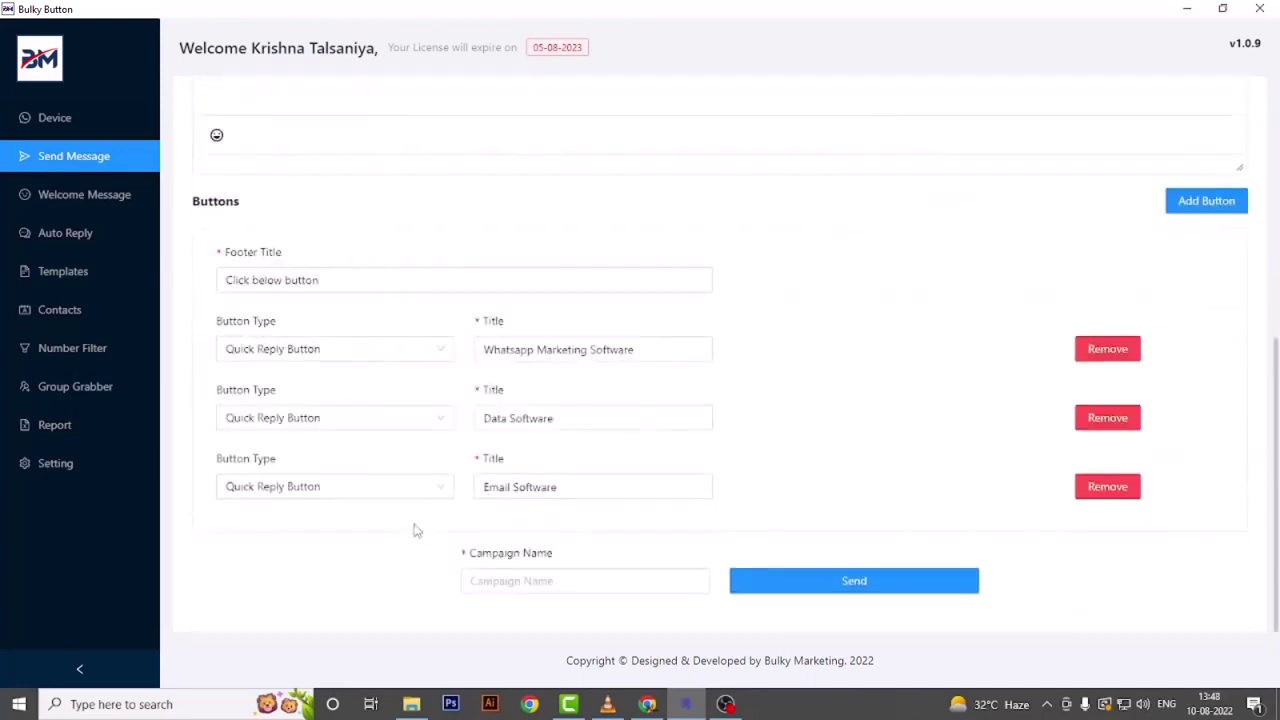
pyautogui.click(510, 577)
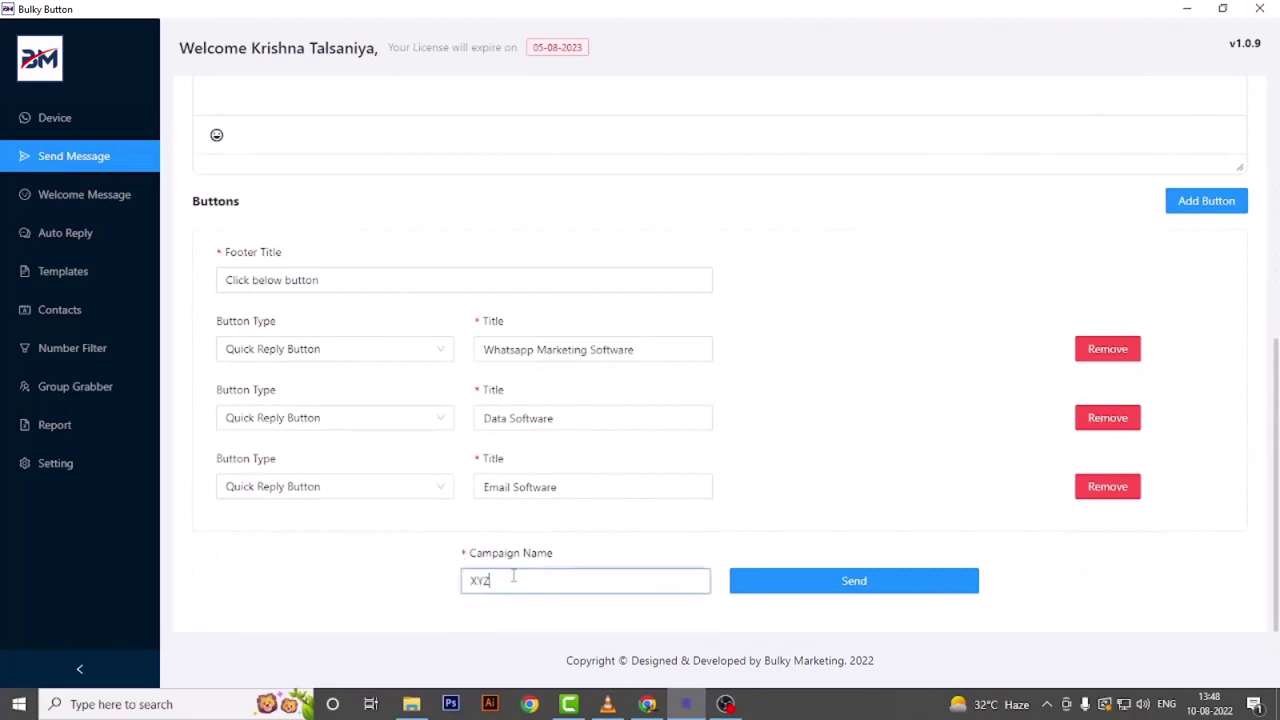
pyautogui.click(854, 581)
pyautogui.click(758, 197)
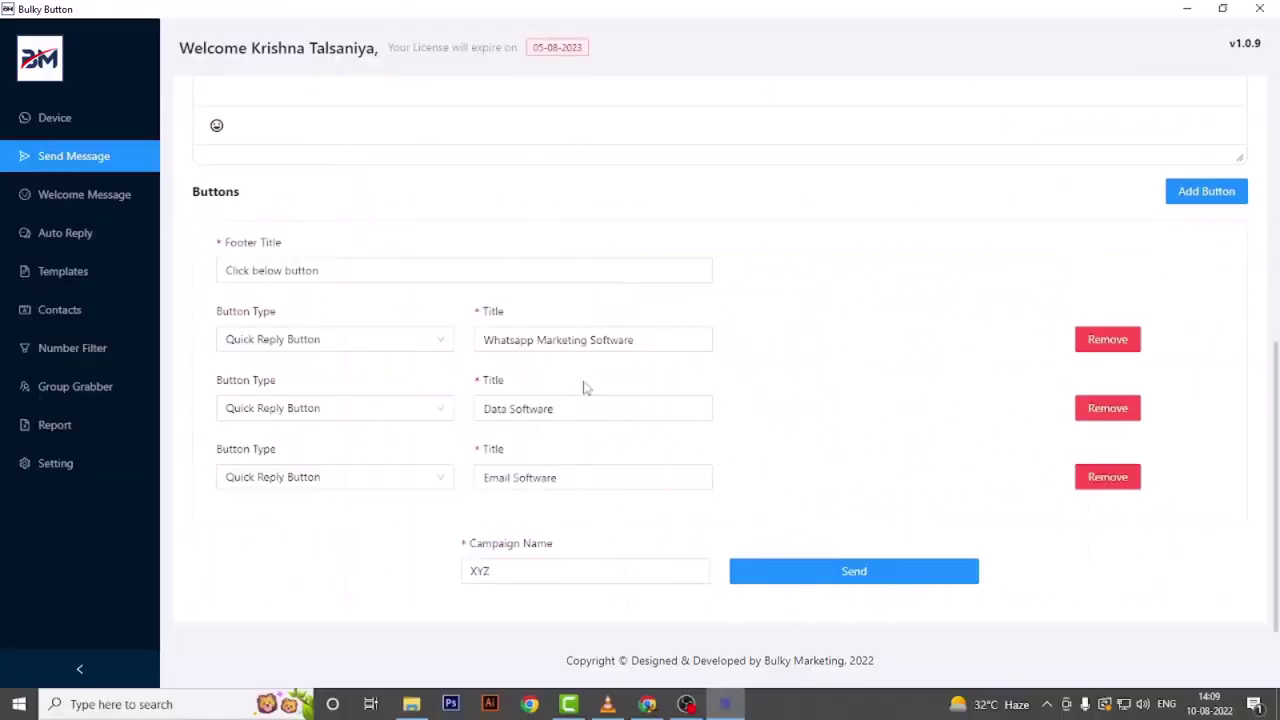
# - Open the earlier XYZ campaign's report and check its Status column
pyautogui.click(62, 434)
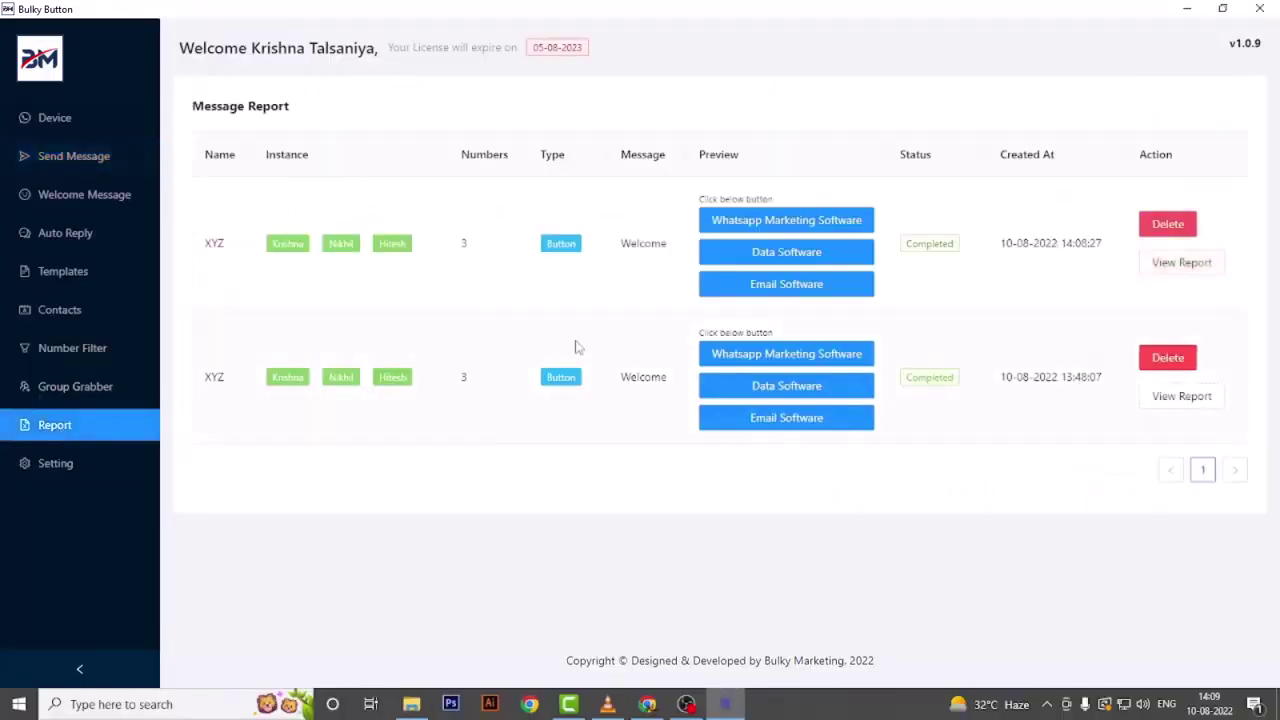
pyautogui.click(1190, 397)
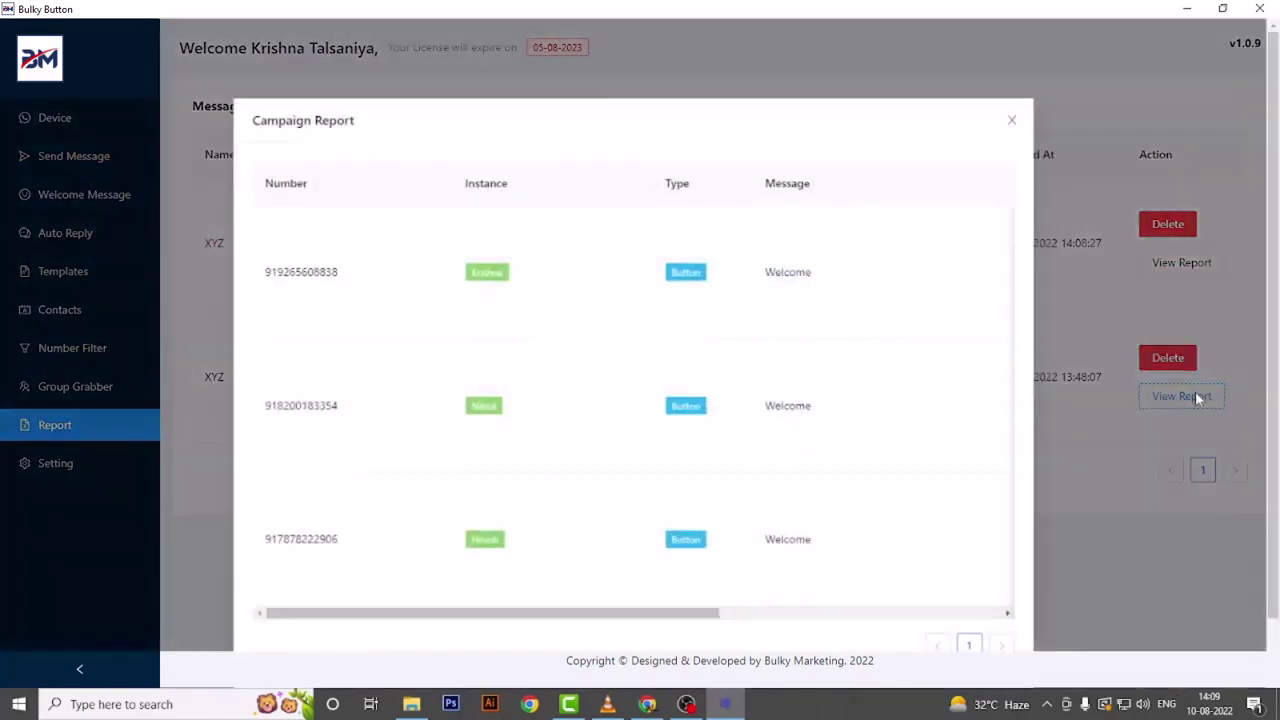
pyautogui.moveTo(508, 614); pyautogui.dragTo(815, 641)
pyautogui.click(1011, 120)
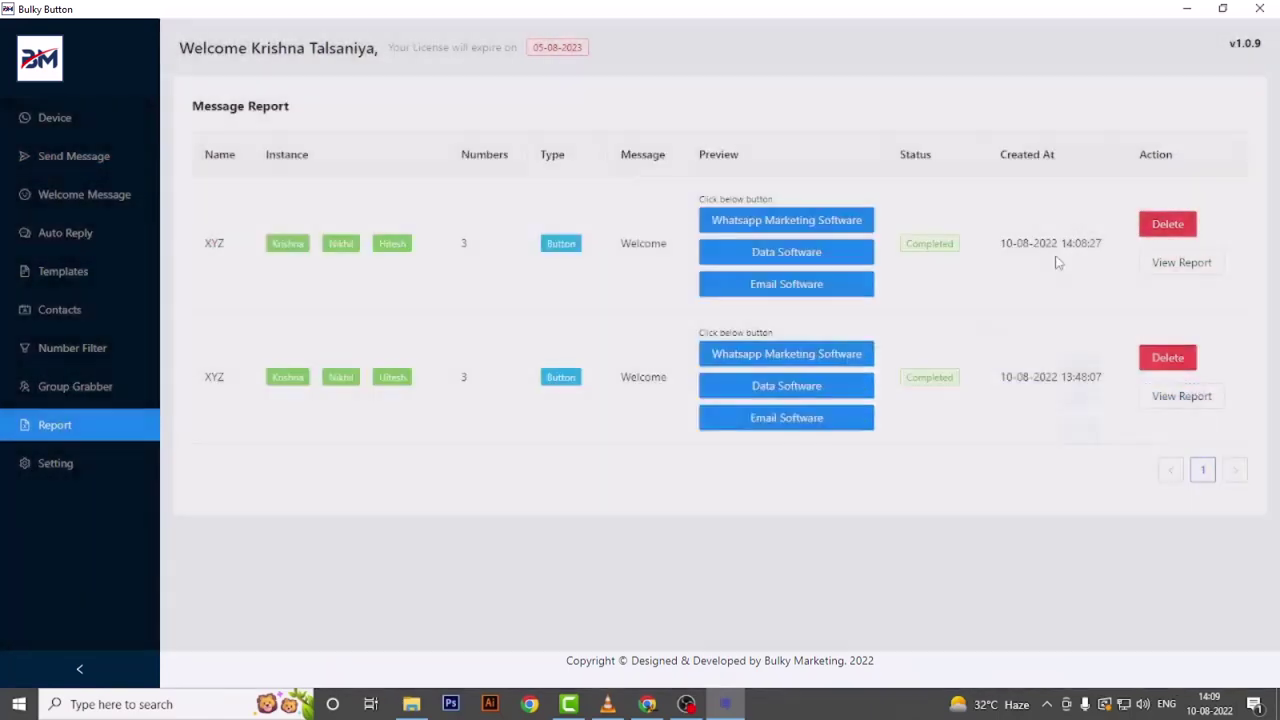
# - Open the latest XYZ campaign's report and scroll its table to check each number's status
pyautogui.click(1181, 262)
pyautogui.scroll(-1, 740, 555)
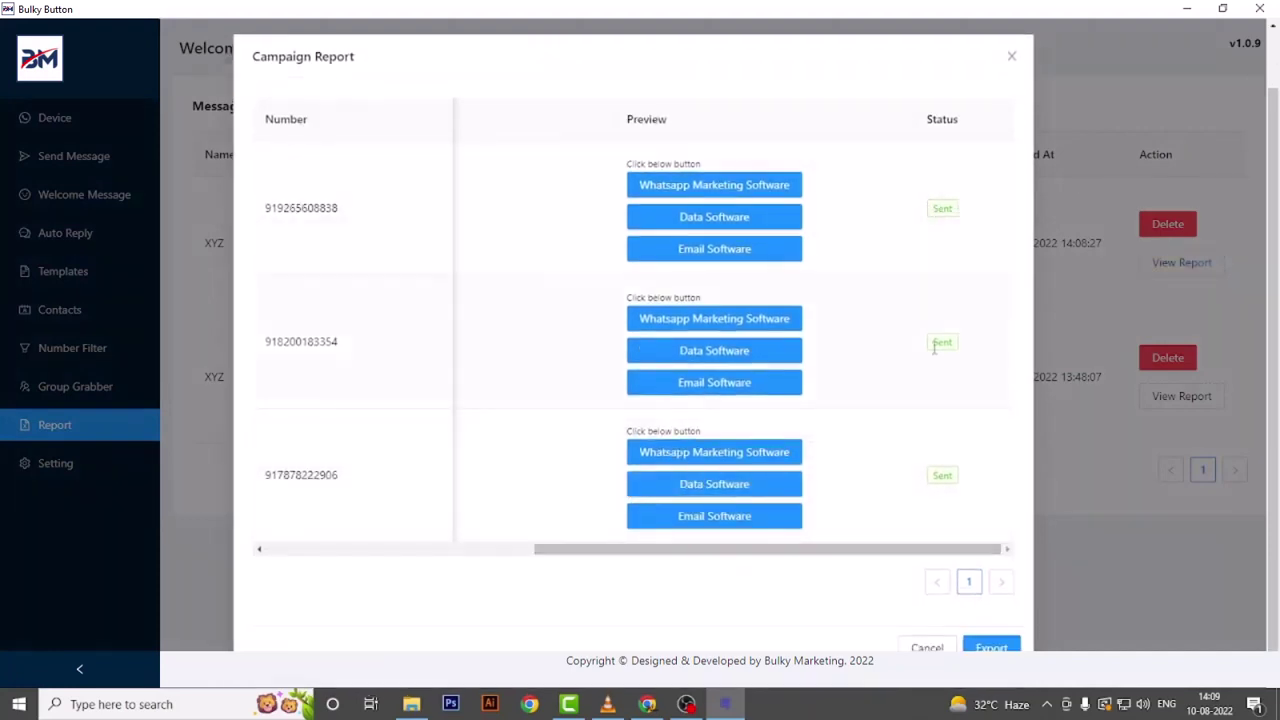
pyautogui.moveTo(894, 557); pyautogui.dragTo(503, 560)
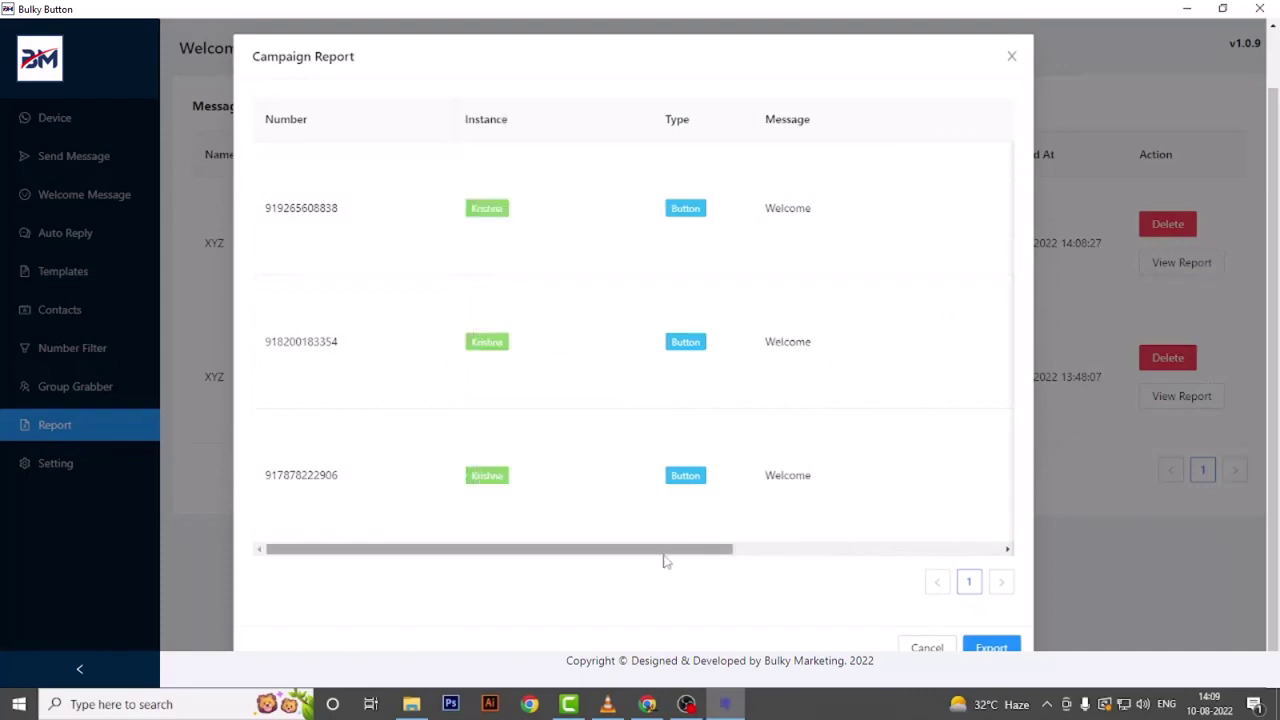
pyautogui.moveTo(665, 557); pyautogui.dragTo(966, 557)
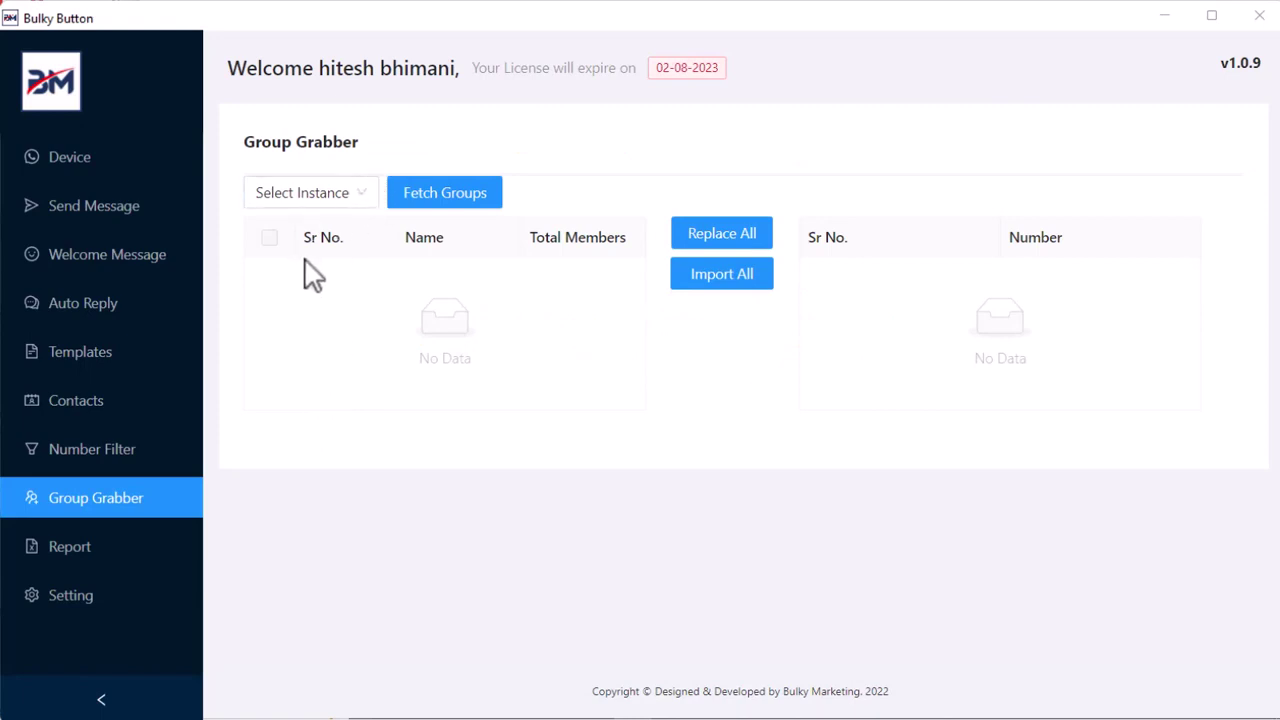
# - Load the WhatsApp groups of instance 1 in Group Grabber
pyautogui.click(326, 196)
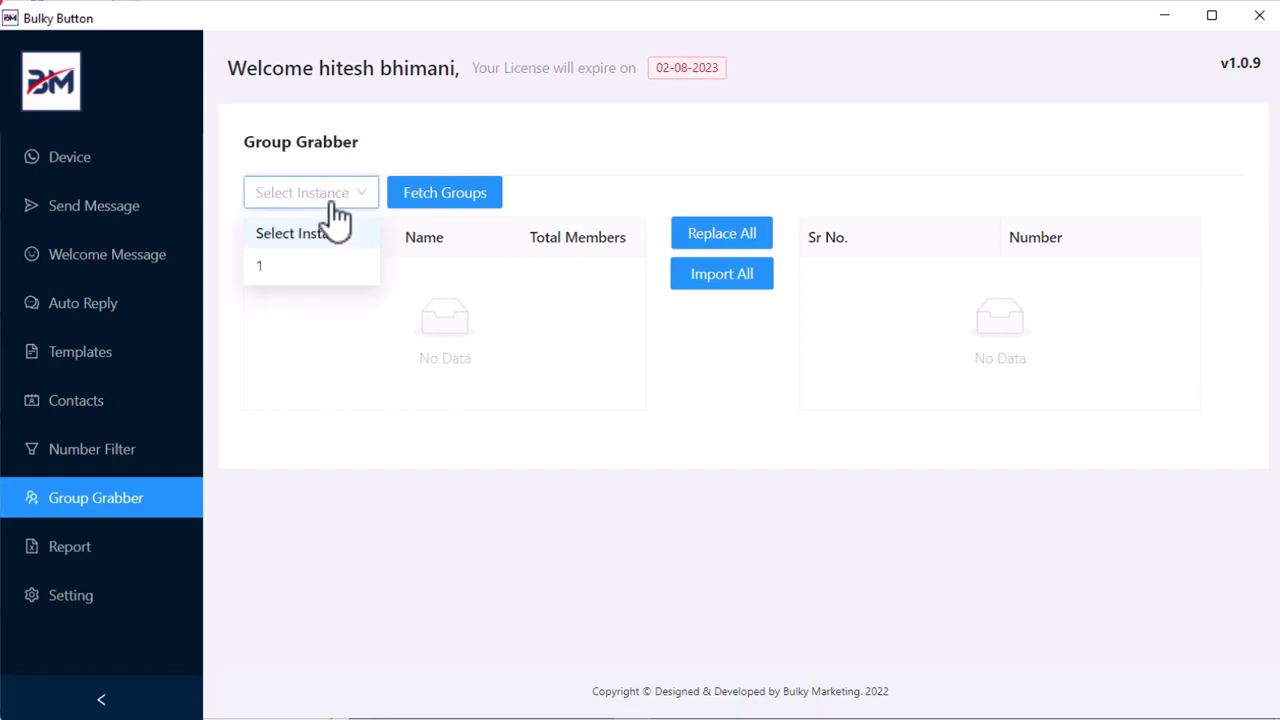
pyautogui.click(266, 274)
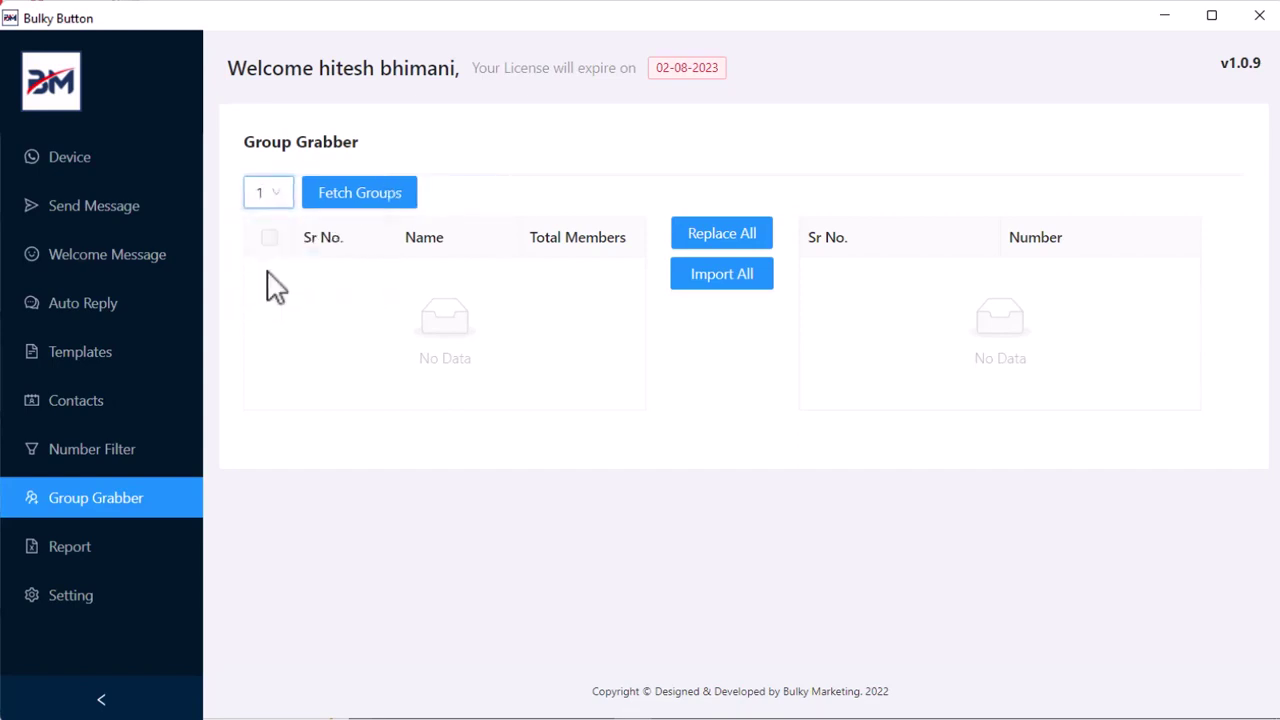
pyautogui.click(385, 213)
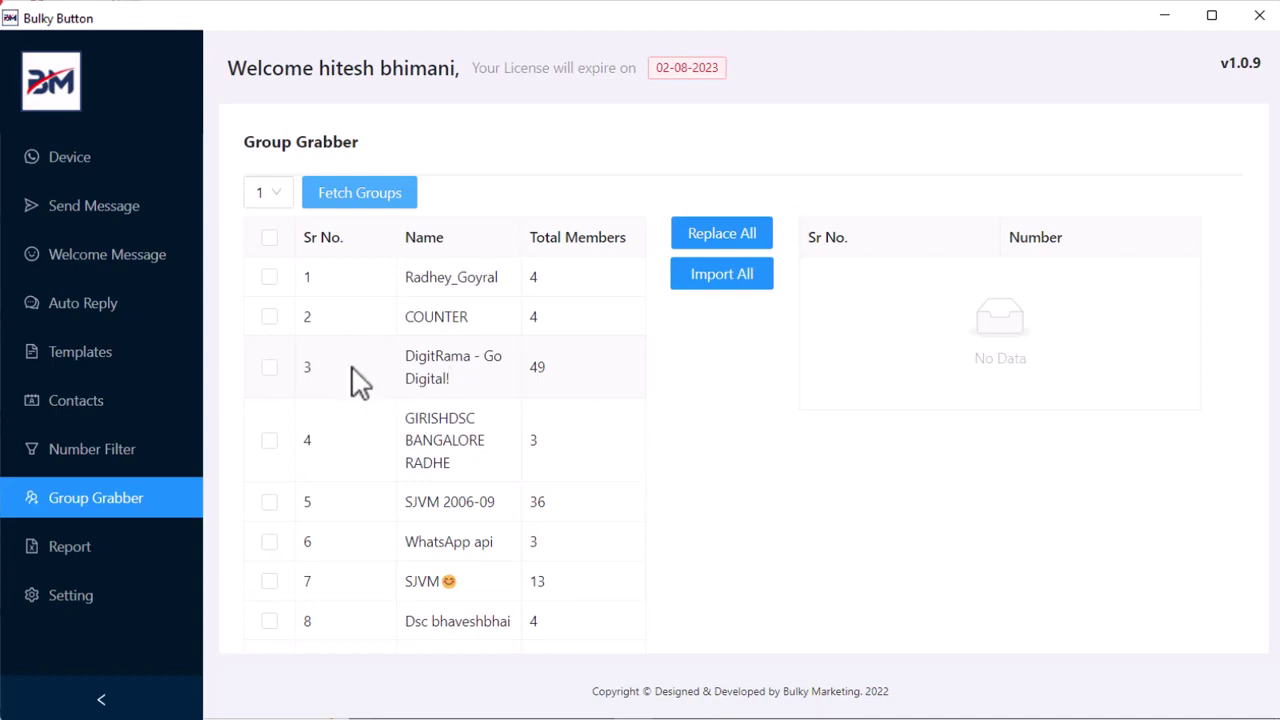
# - Select only the first grabbed group and import its member numbers
pyautogui.click(270, 369)
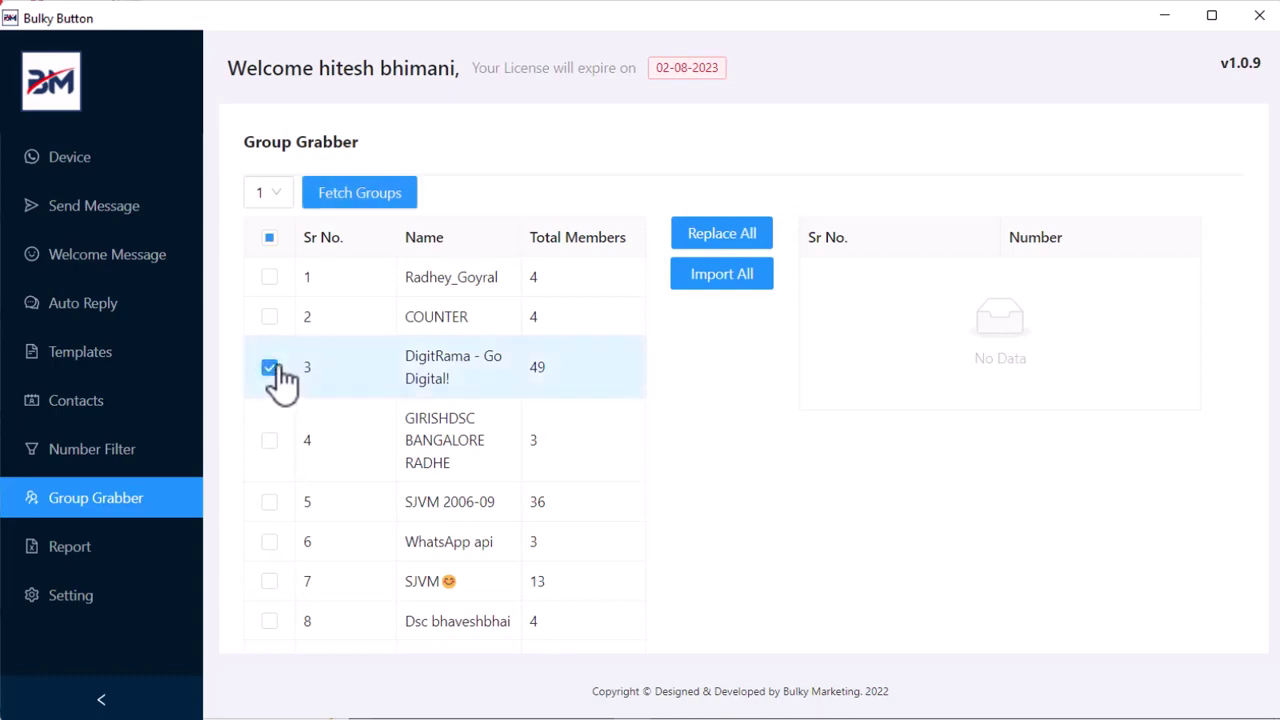
pyautogui.click(270, 318)
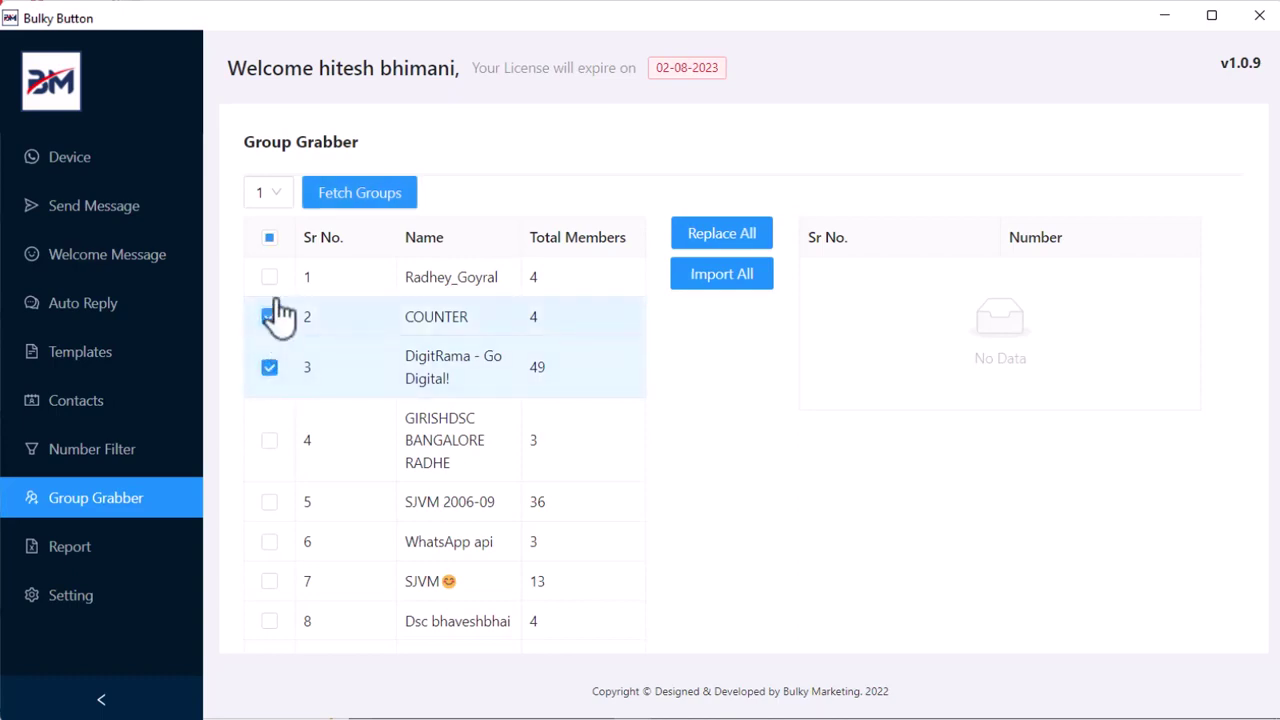
pyautogui.click(272, 242)
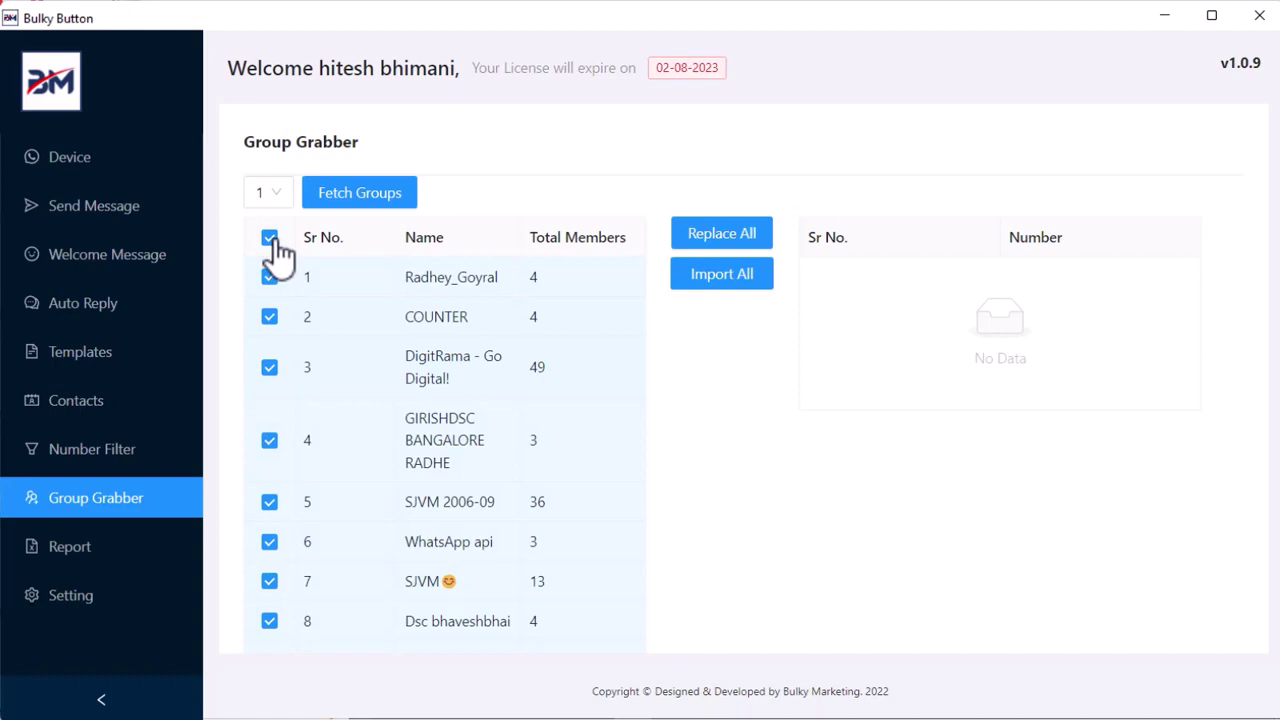
pyautogui.click(271, 242)
pyautogui.click(270, 279)
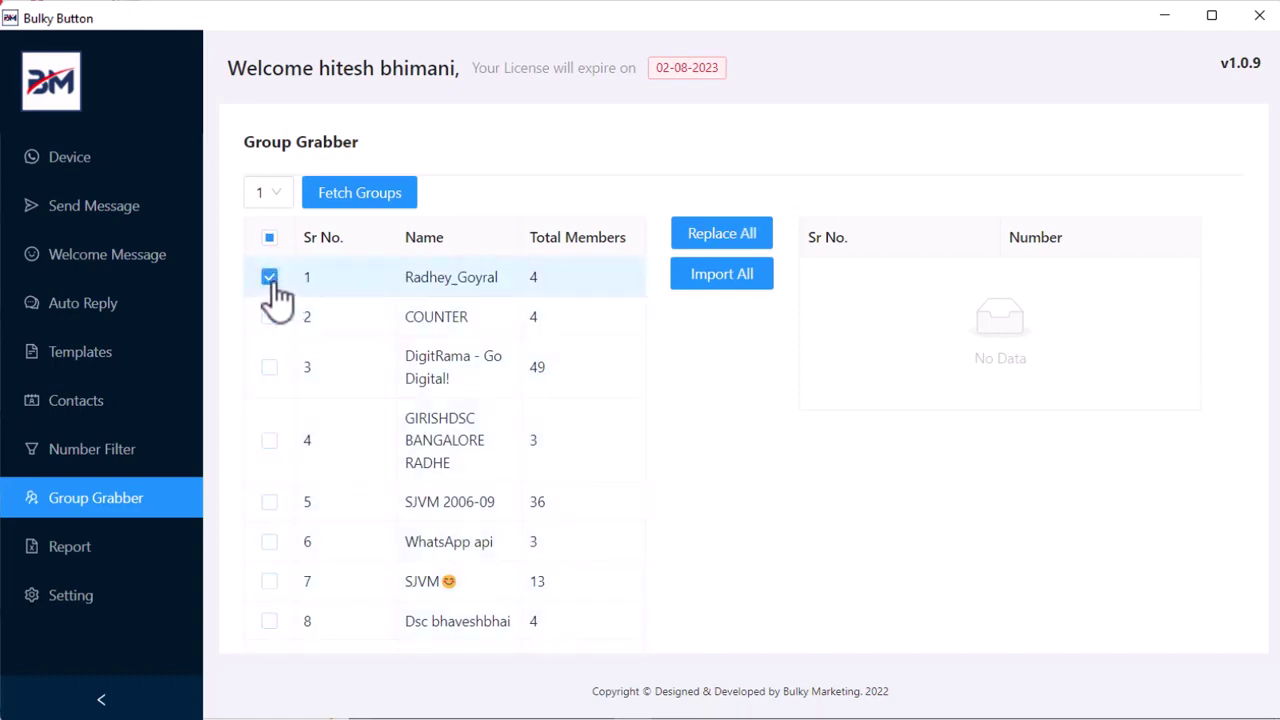
pyautogui.click(737, 281)
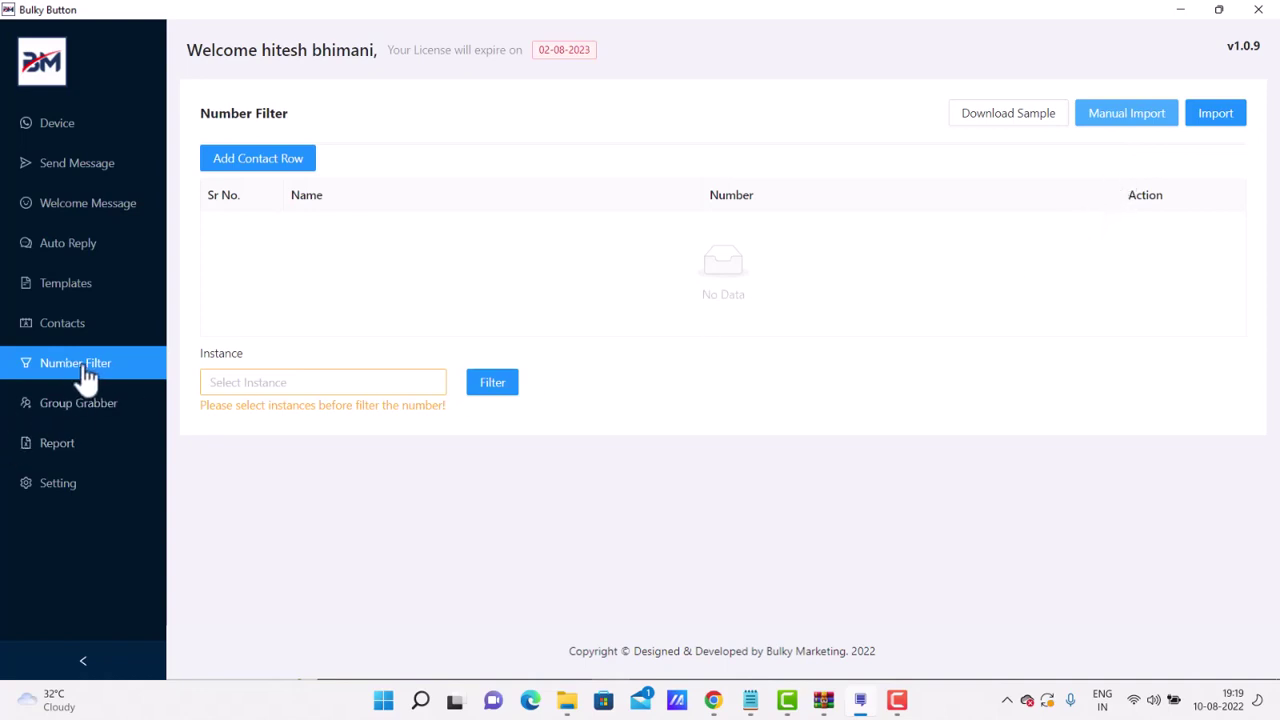
# - Paste the phone numbers into Manual Import and load them into the filter table
pyautogui.click(1143, 129)
pyautogui.click(663, 254)
pyautogui.hotkey('ctrl', 'v')
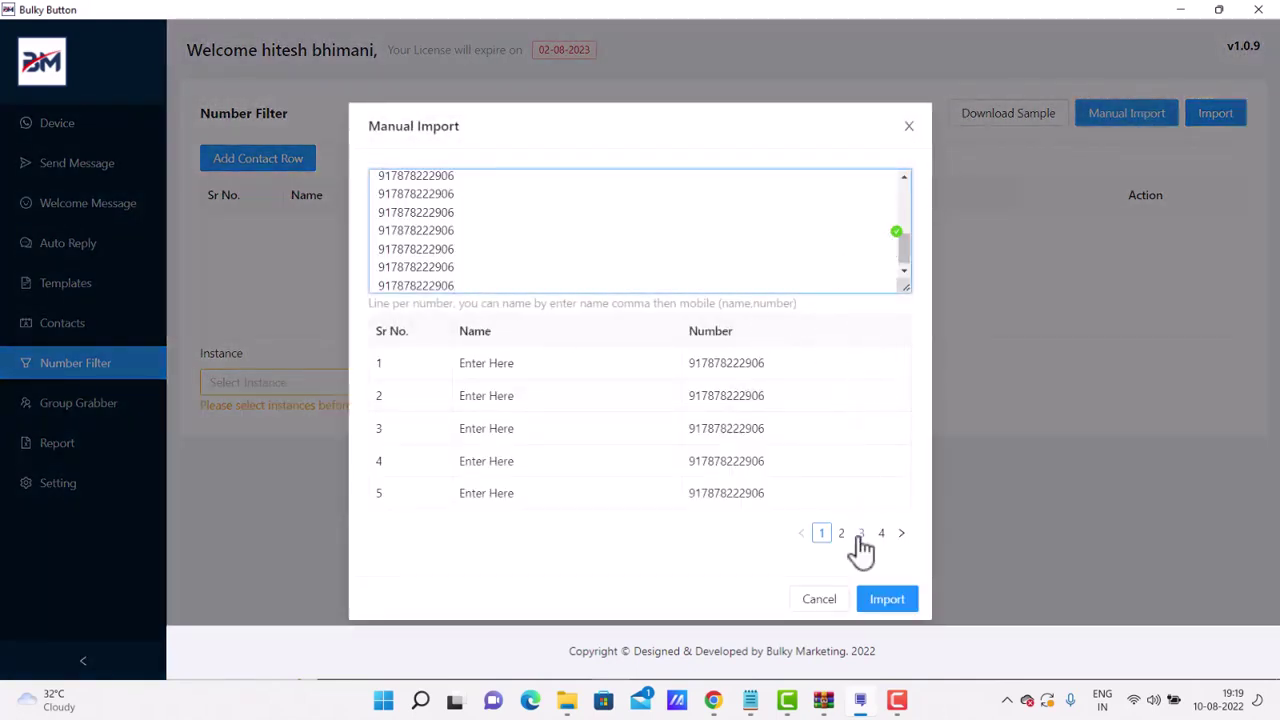
pyautogui.click(872, 599)
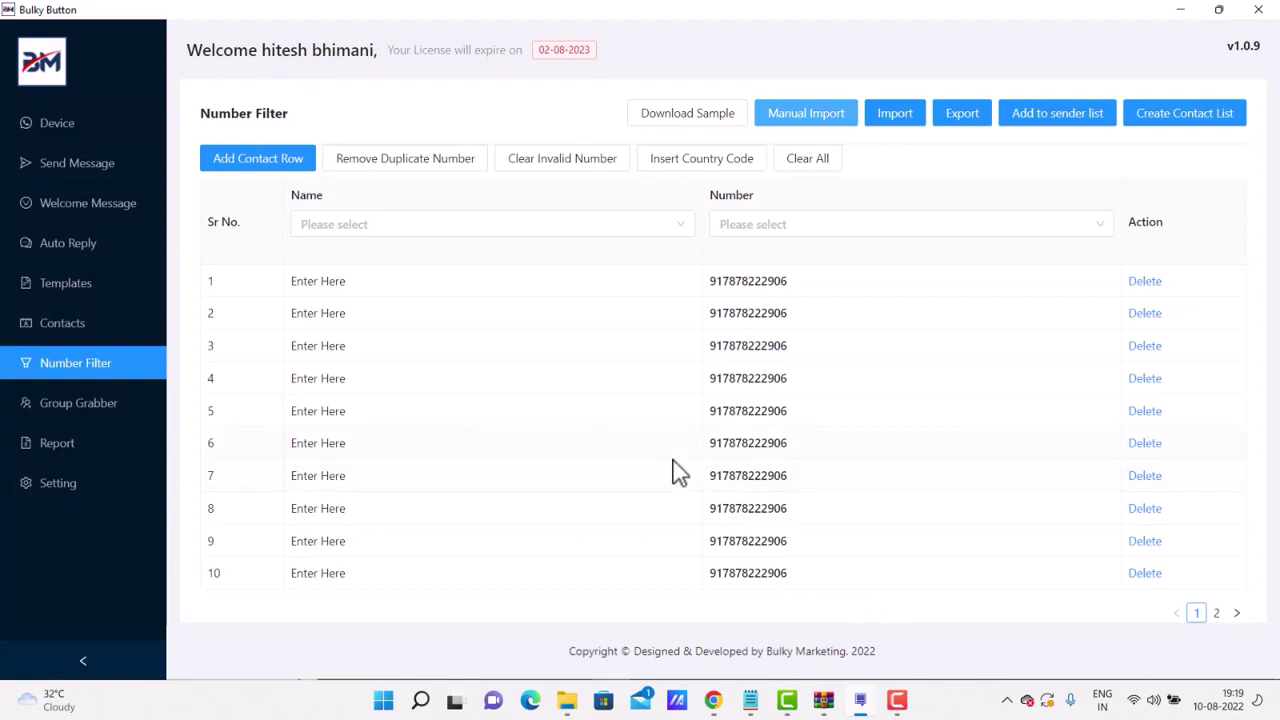
# - Filter the imported numbers for WhatsApp using instance 1
pyautogui.scroll(-2, 503, 522)
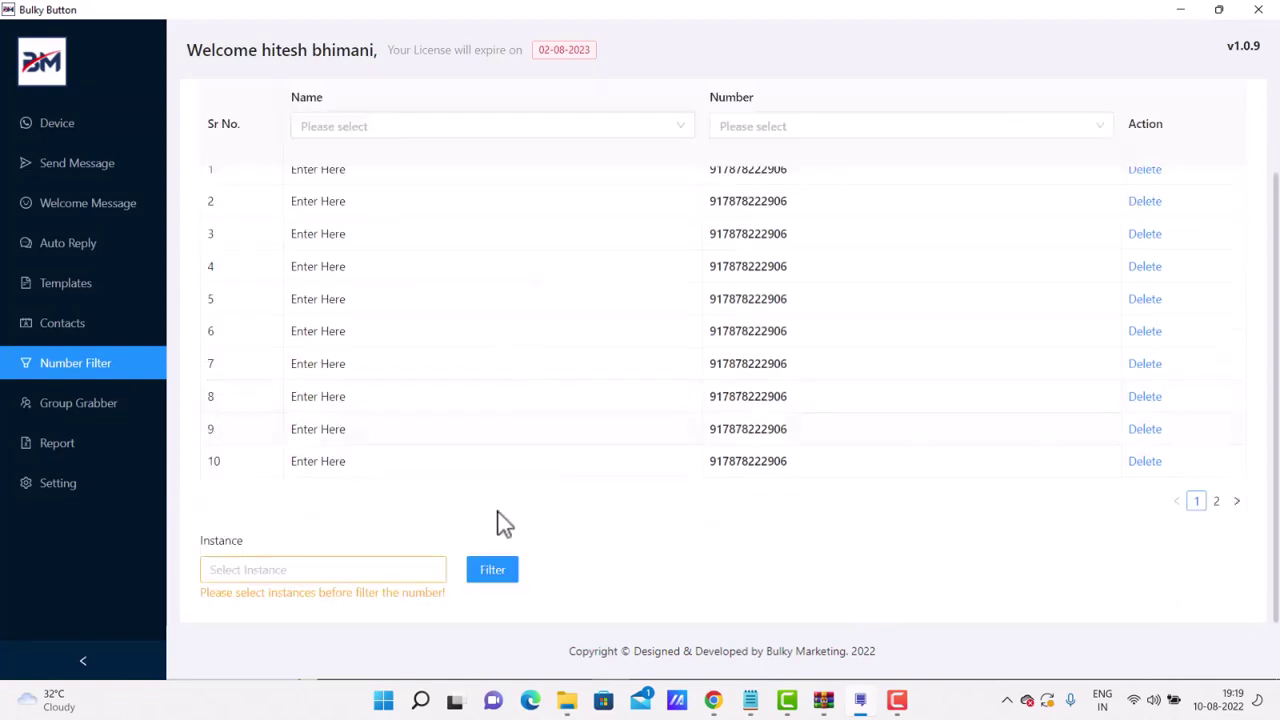
pyautogui.click(310, 568)
pyautogui.click(243, 607)
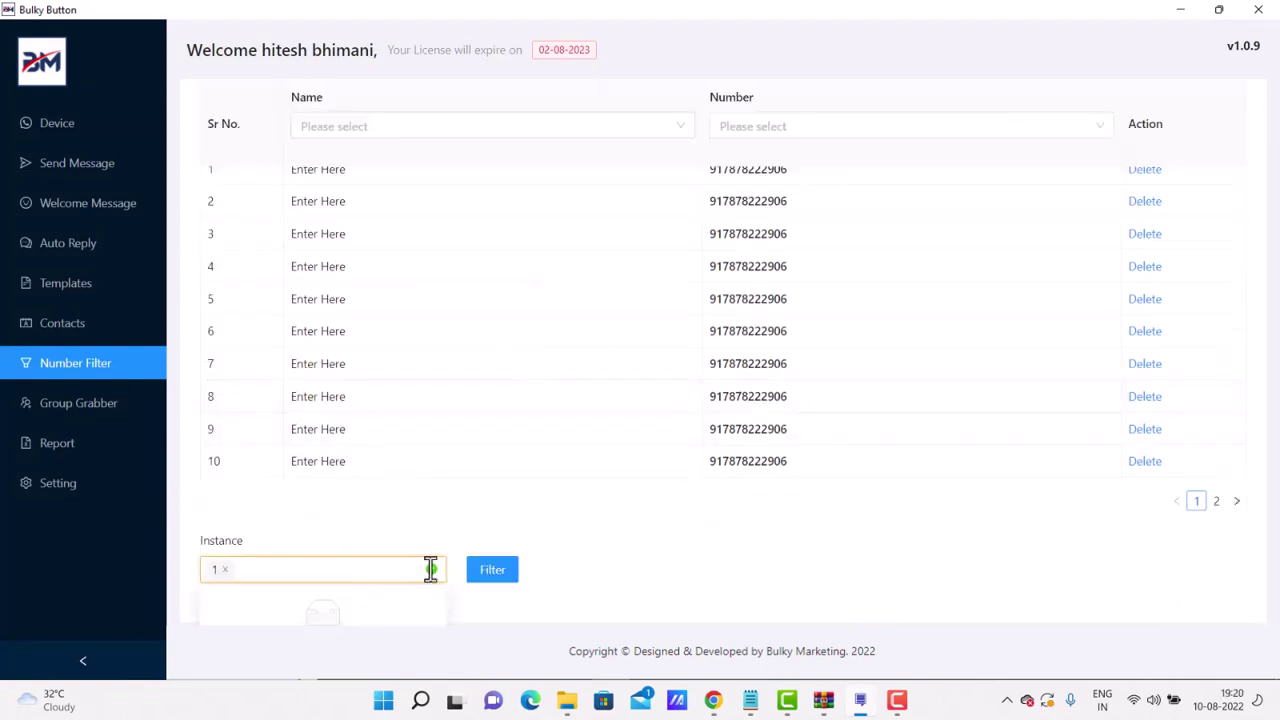
pyautogui.click(492, 572)
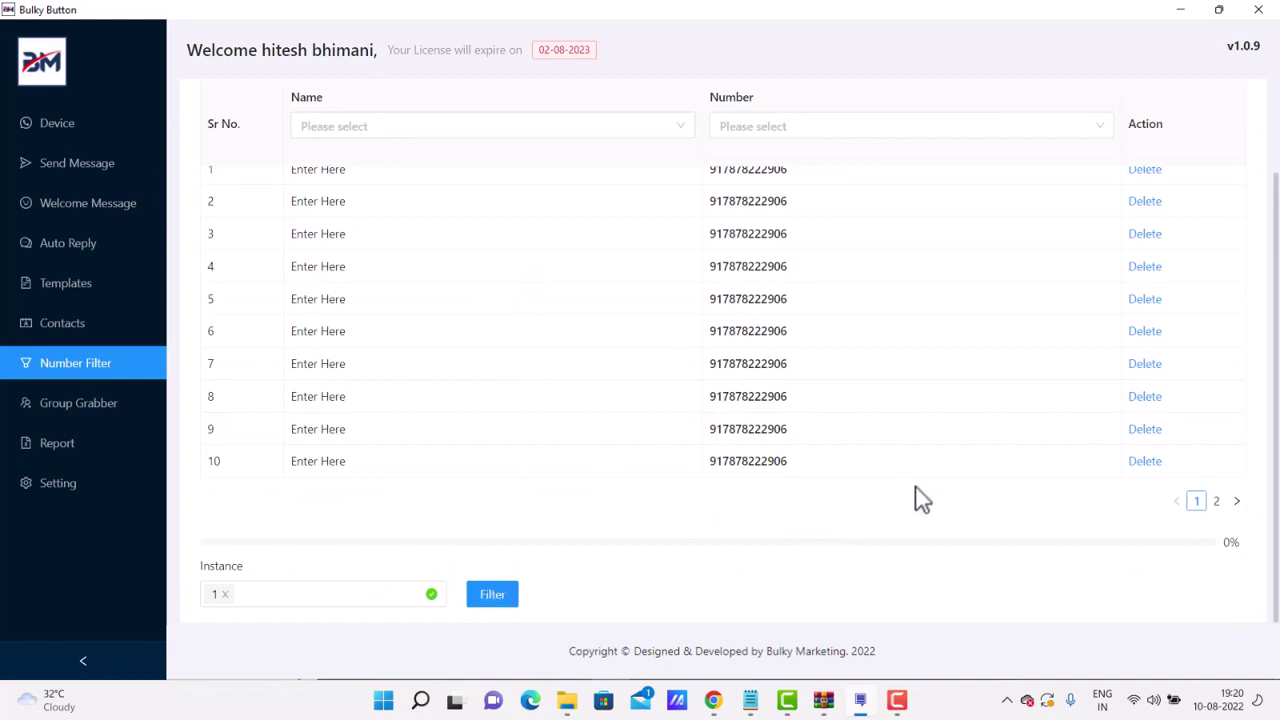
pyautogui.scroll(2, 1030, 497)
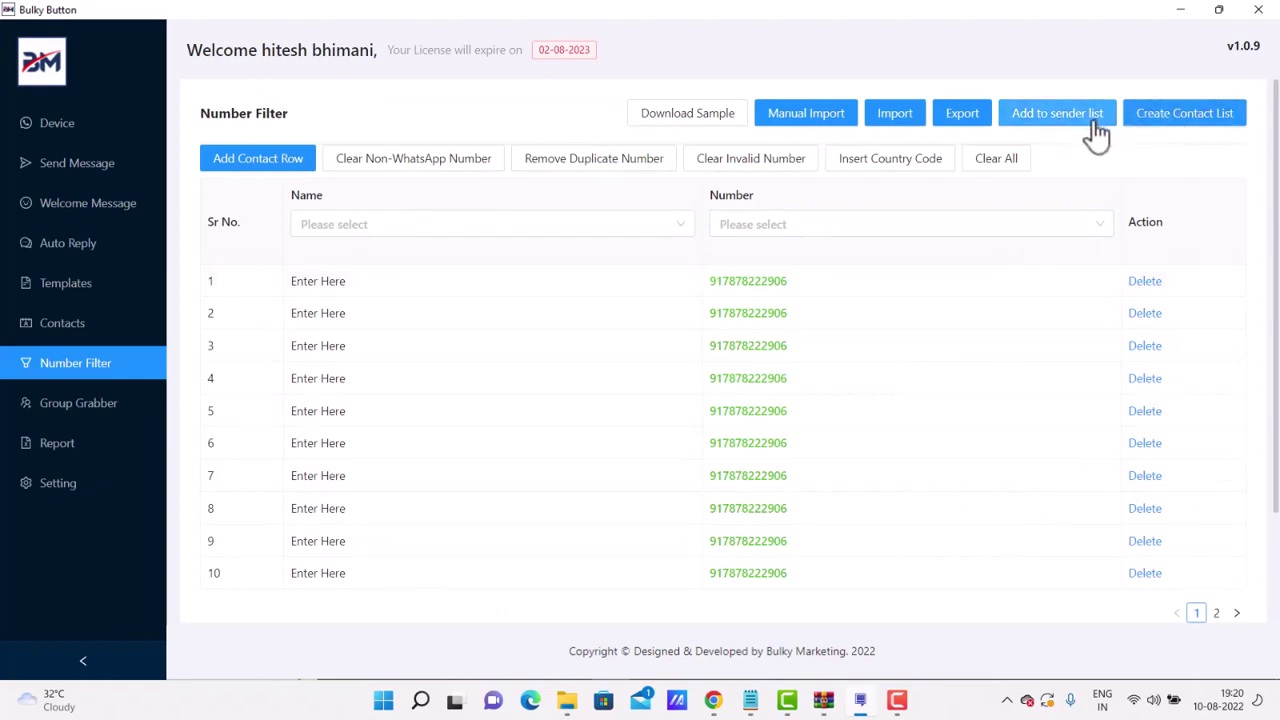
# - Save the filtered numbers as a contact list named 'list 1' and view Contacts
pyautogui.click(1175, 113)
pyautogui.click(662, 190)
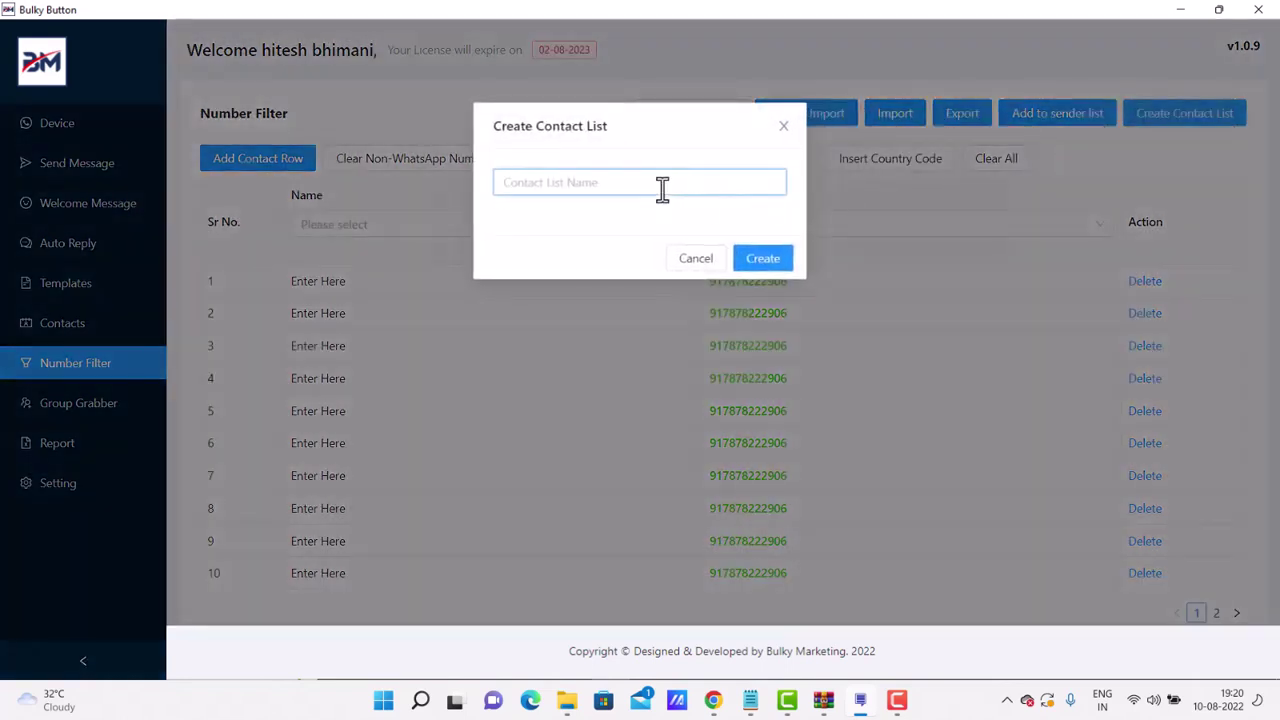
pyautogui.write('(')
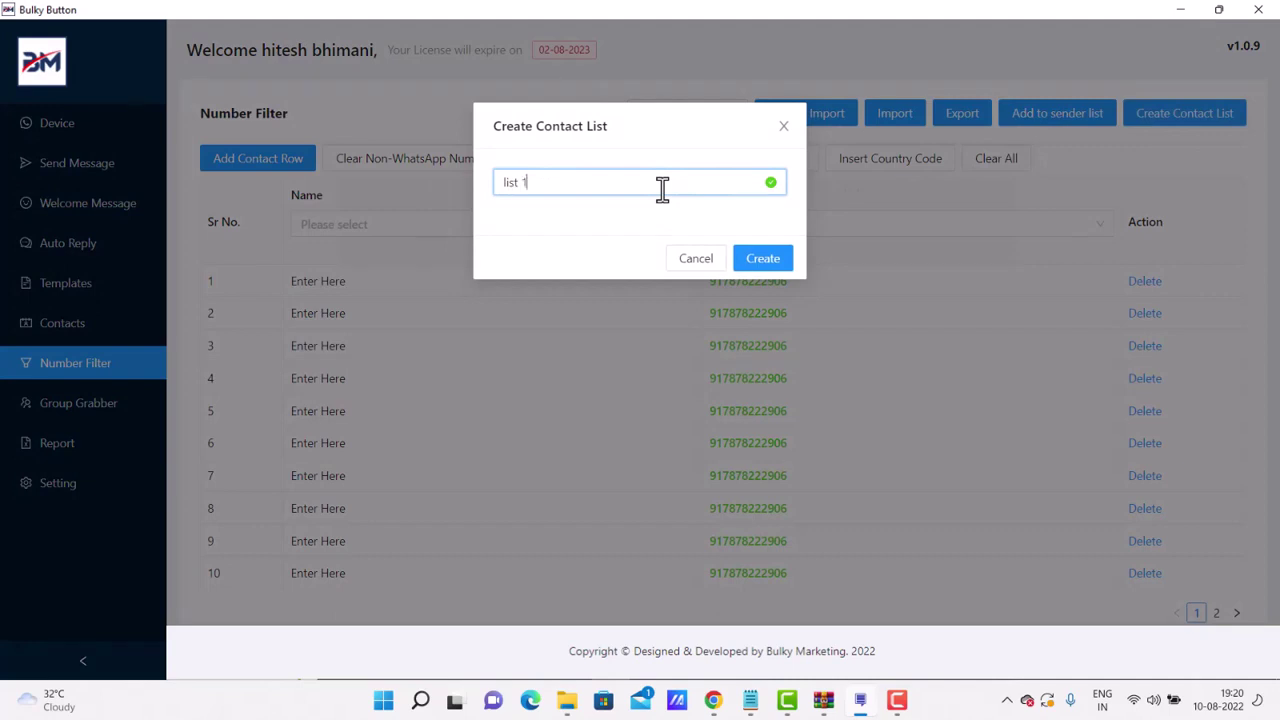
pyautogui.click(762, 260)
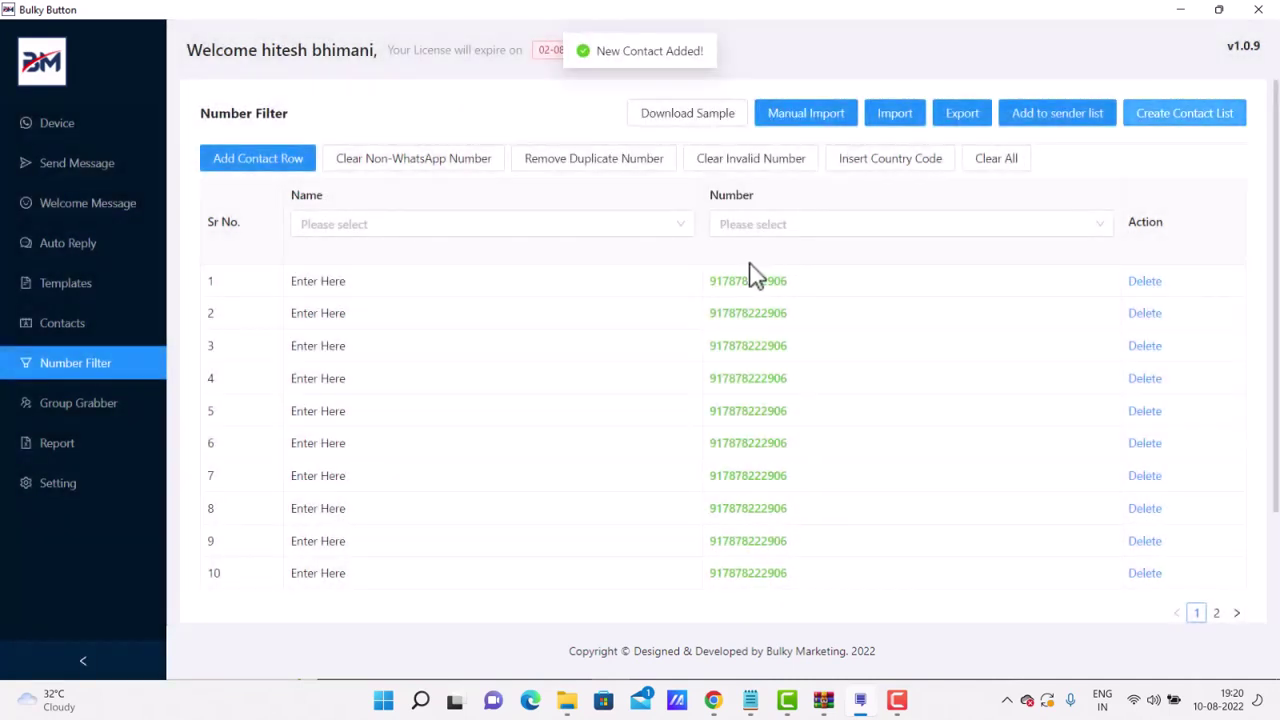
pyautogui.click(35, 335)
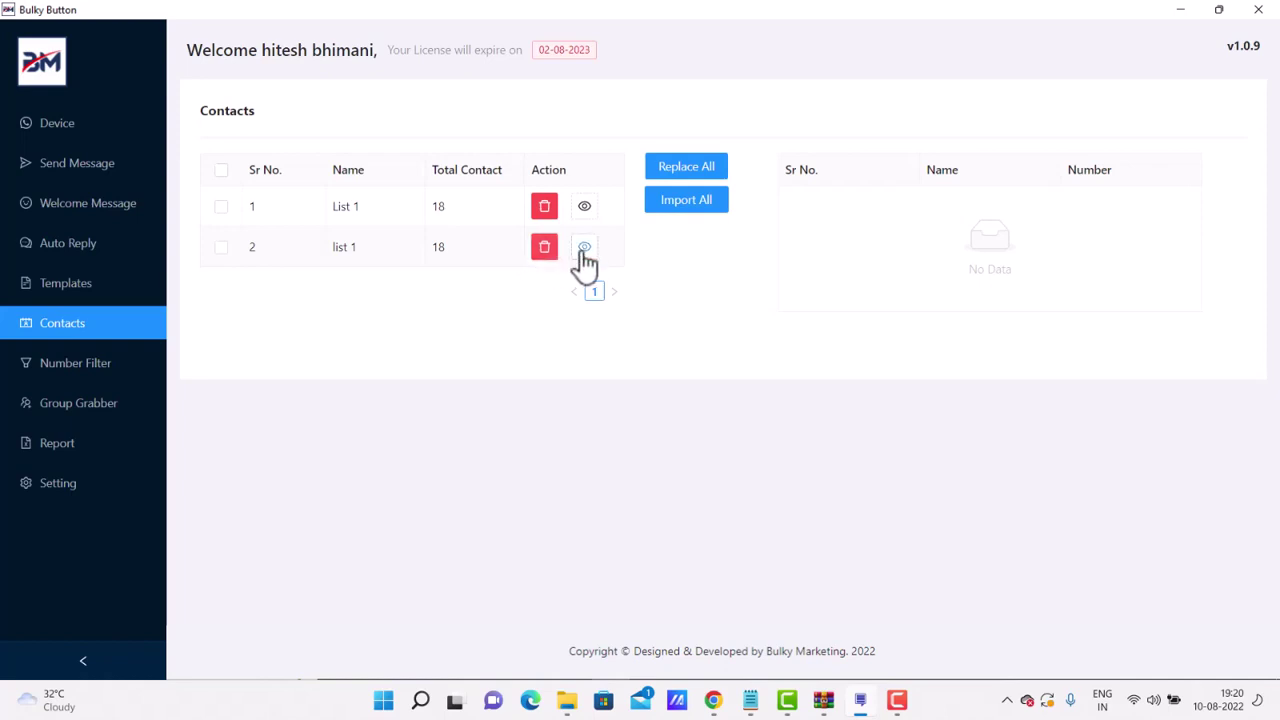
# - Select contact list List 1, load its numbers, and add them to the sender list
pyautogui.click(221, 207)
pyautogui.click(686, 204)
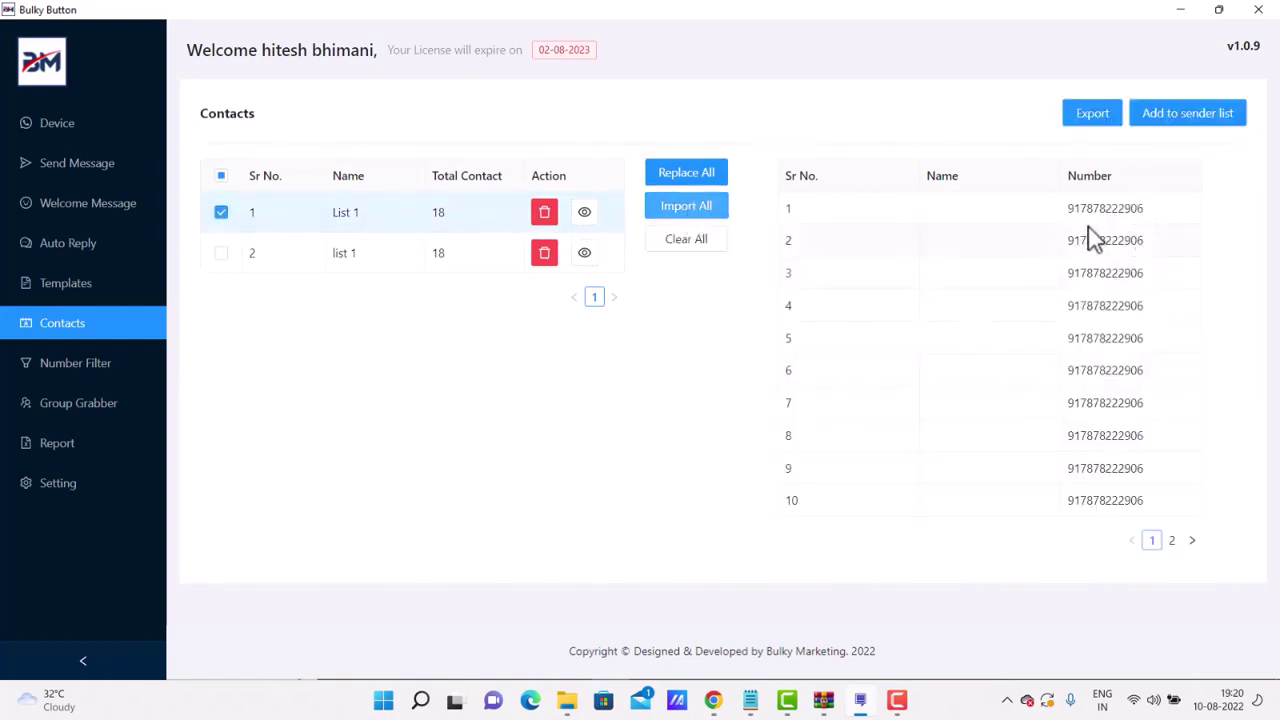
pyautogui.click(1219, 115)
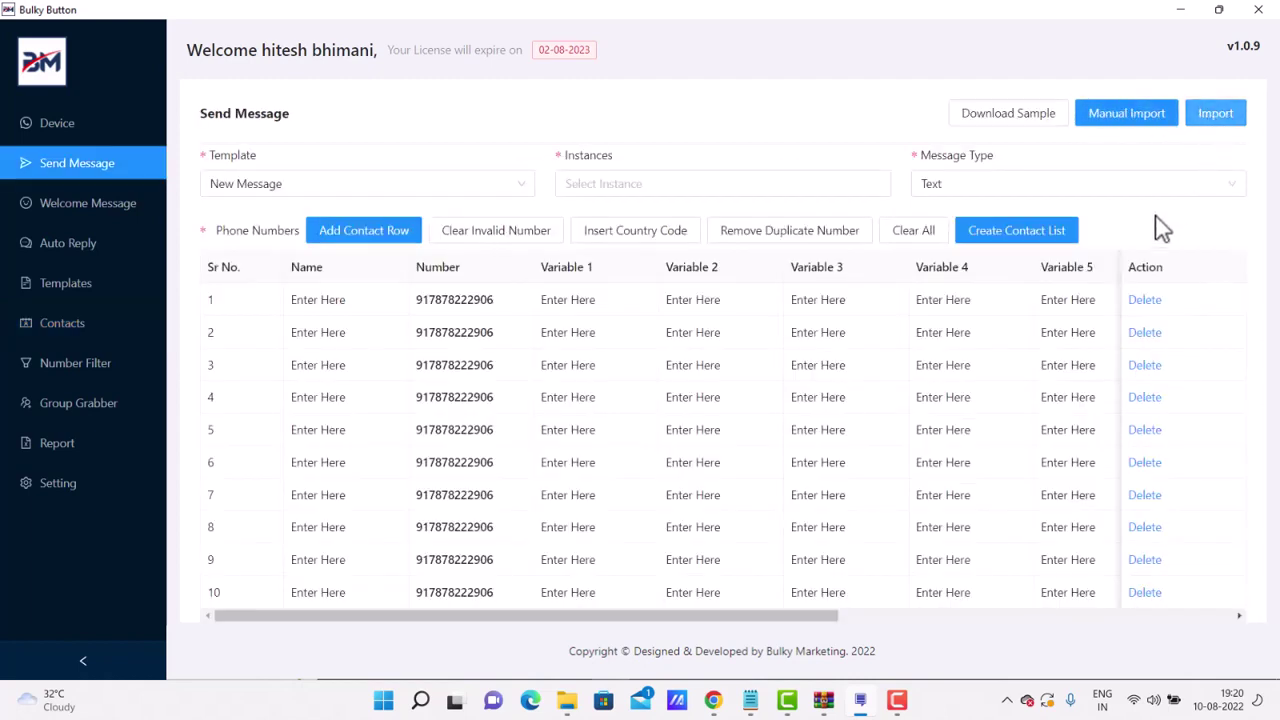
pyautogui.scroll(-5, 829, 488)
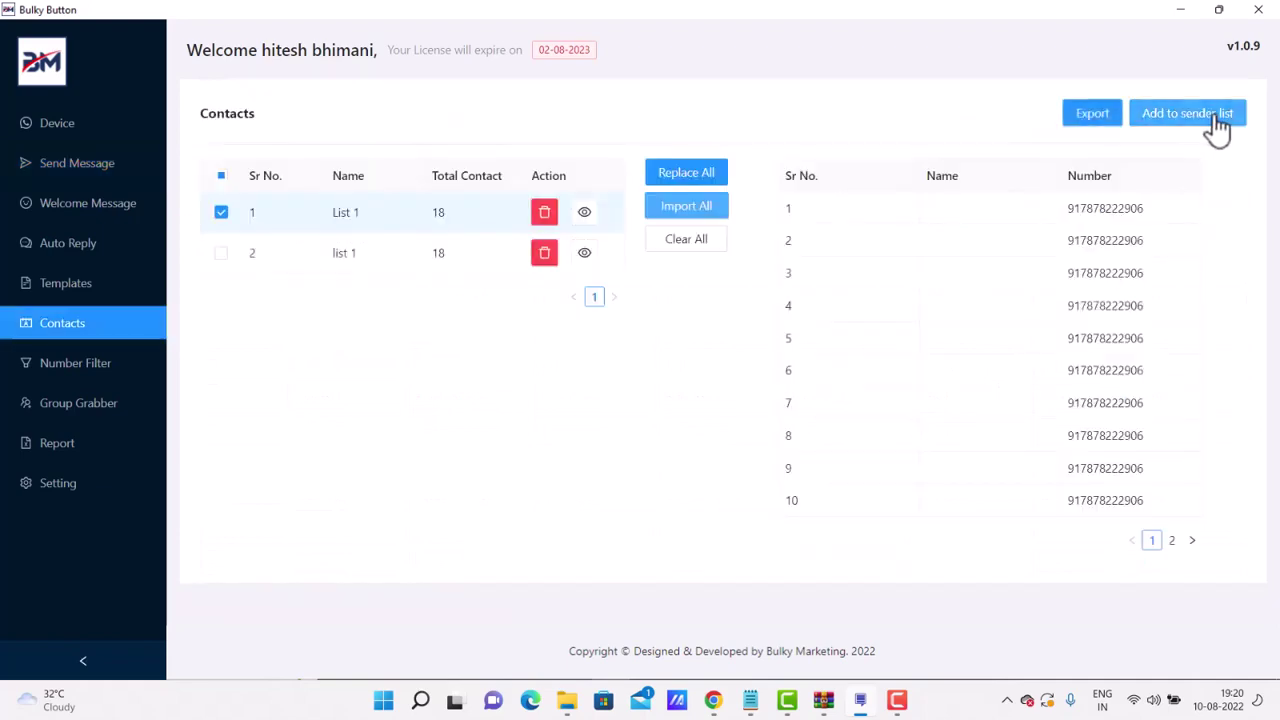
pyautogui.click(1219, 115)
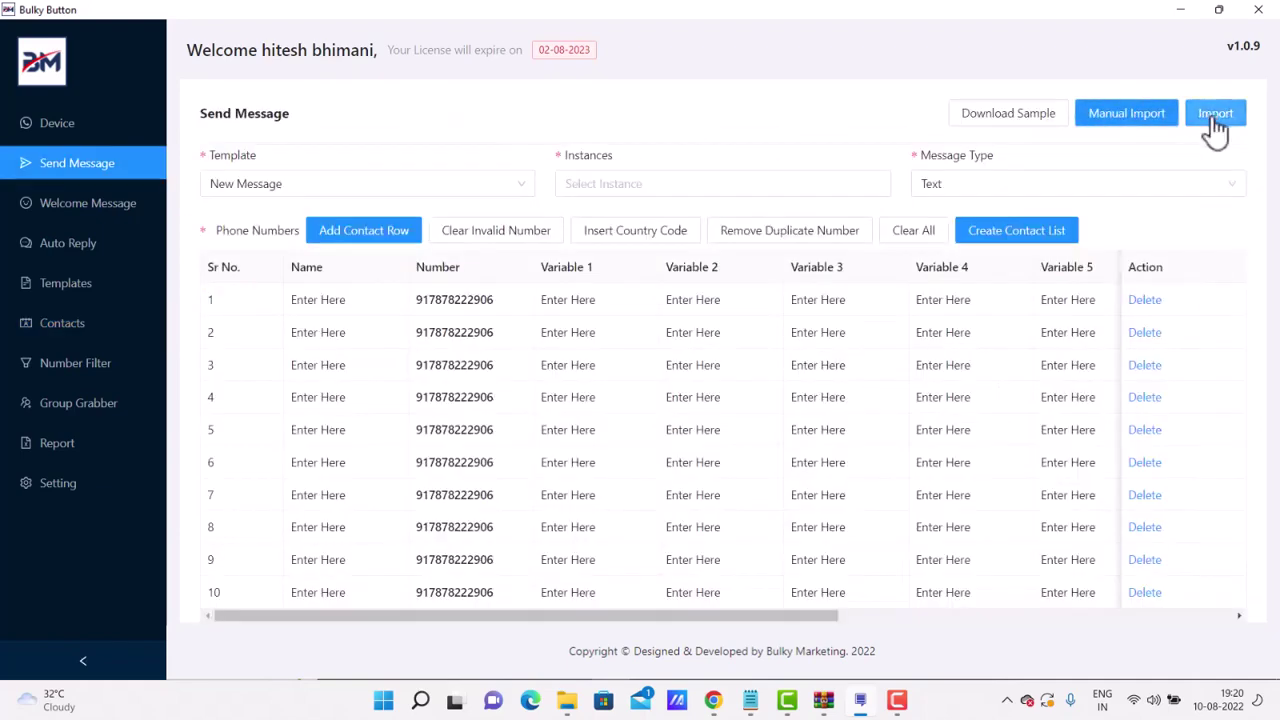
pyautogui.scroll(-5, 829, 486)
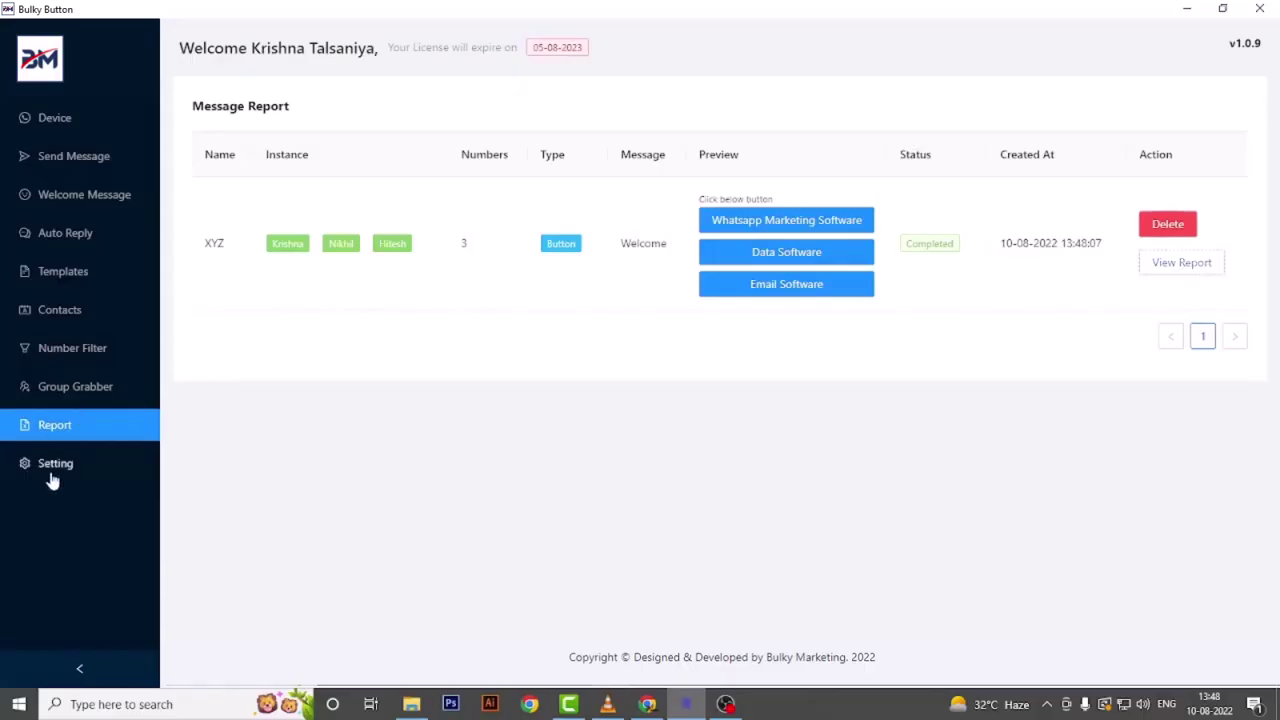
# - Set Switch Account After to 5 messages in the sending settings
pyautogui.click(52, 480)
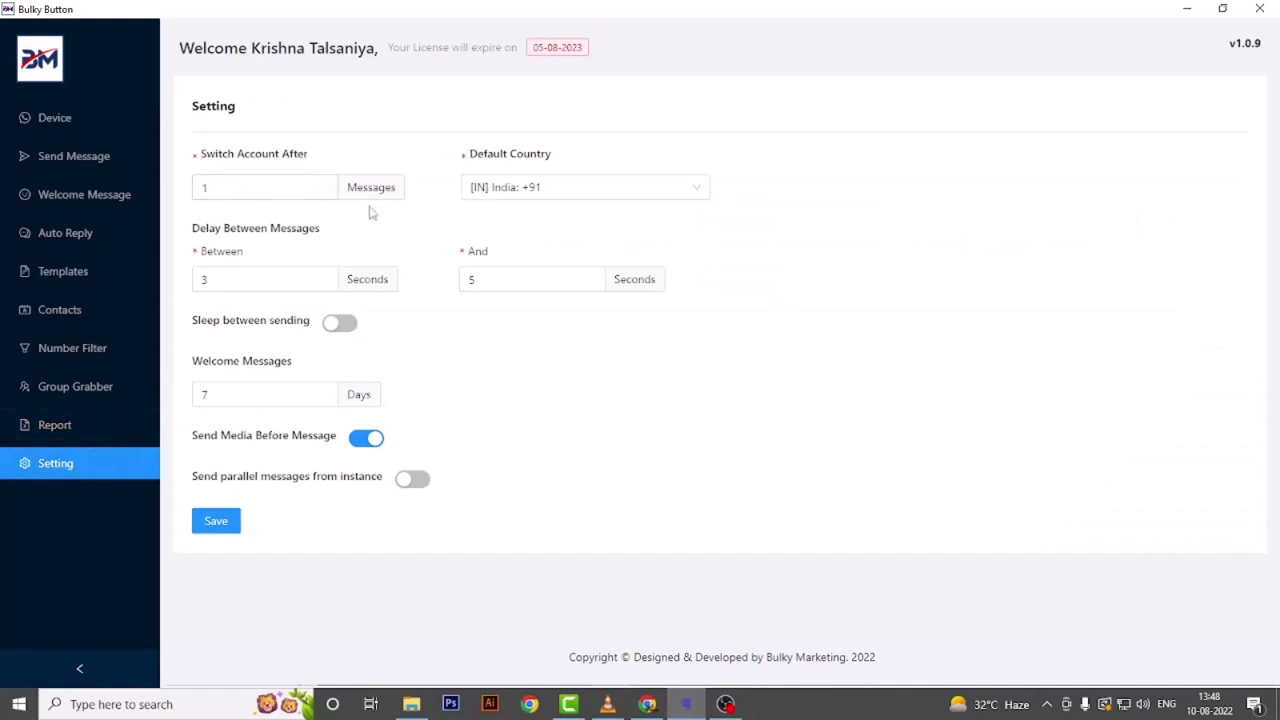
pyautogui.doubleClick(263, 183)
pyautogui.write('5')
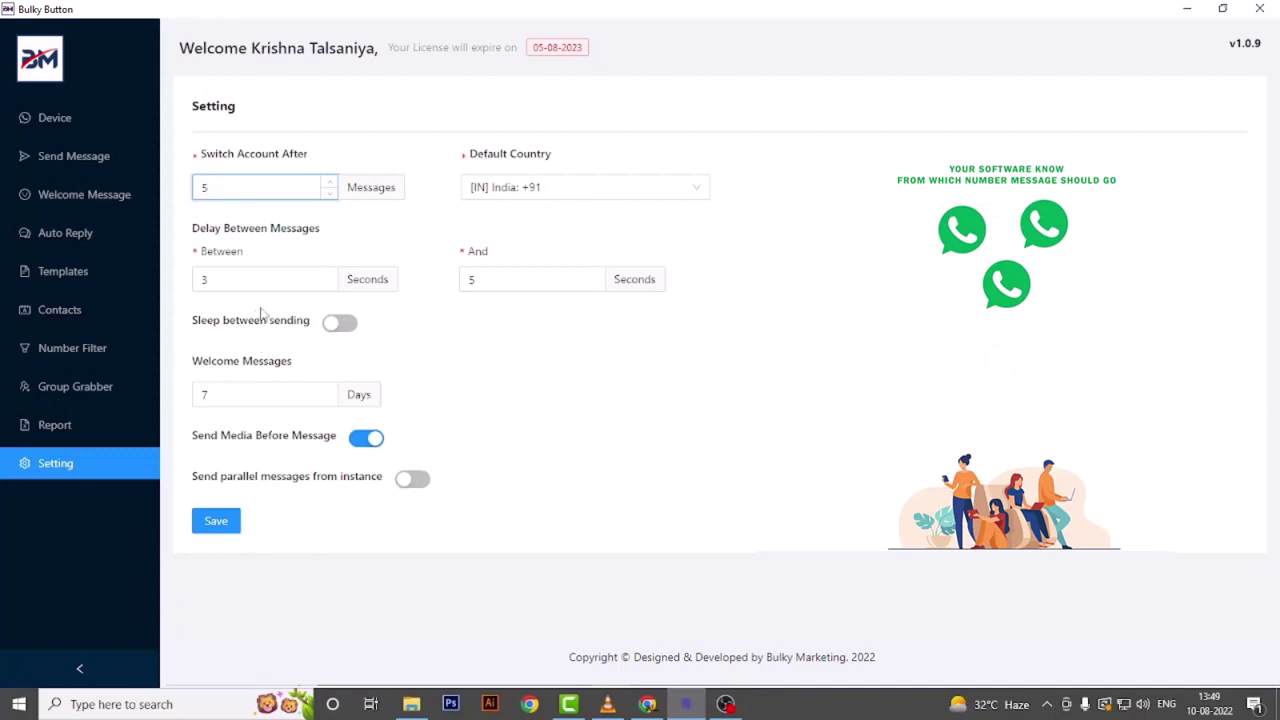
# - Keep [IN] India: +91 as the default country and review the 3–5 second message delay
pyautogui.click(545, 191)
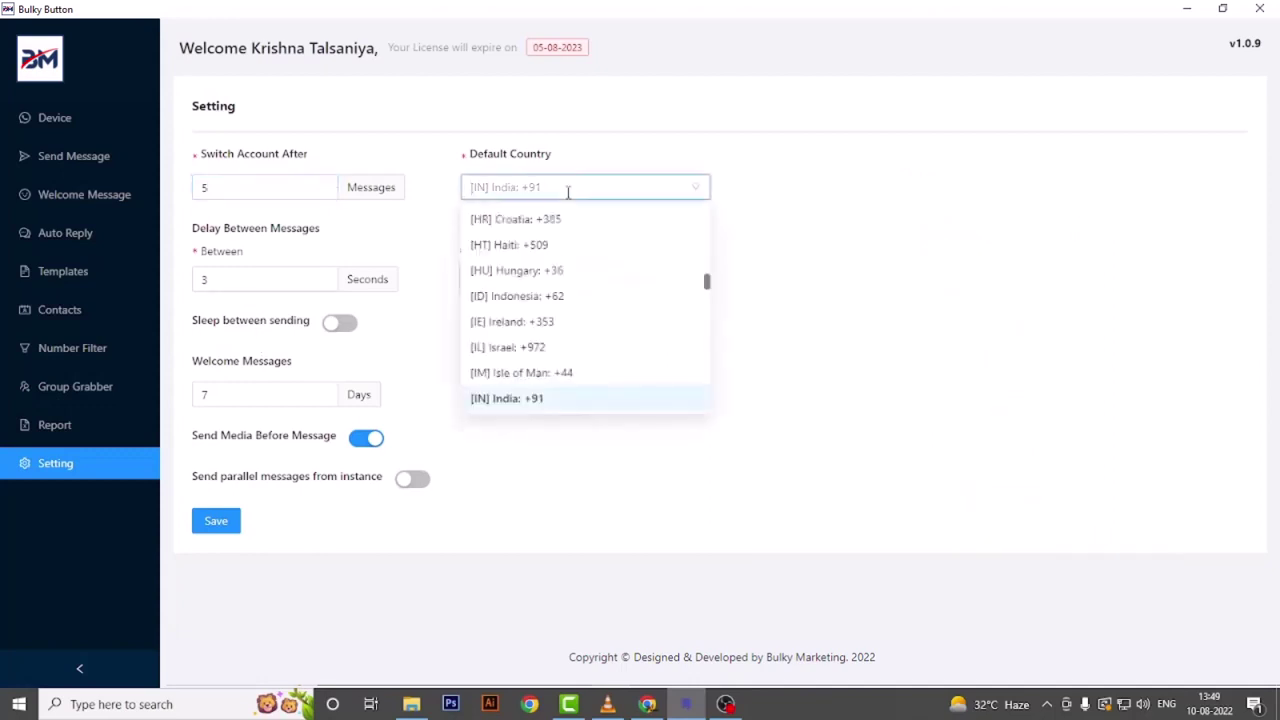
pyautogui.click(540, 400)
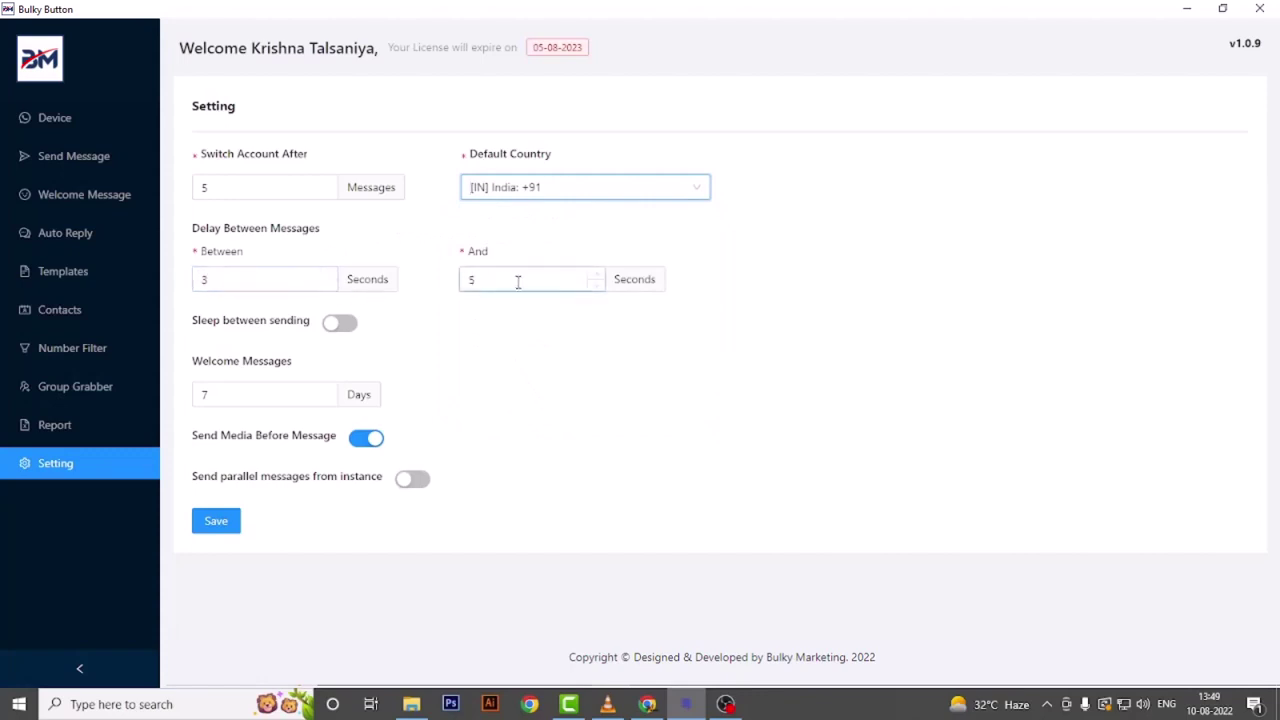
pyautogui.click(217, 279)
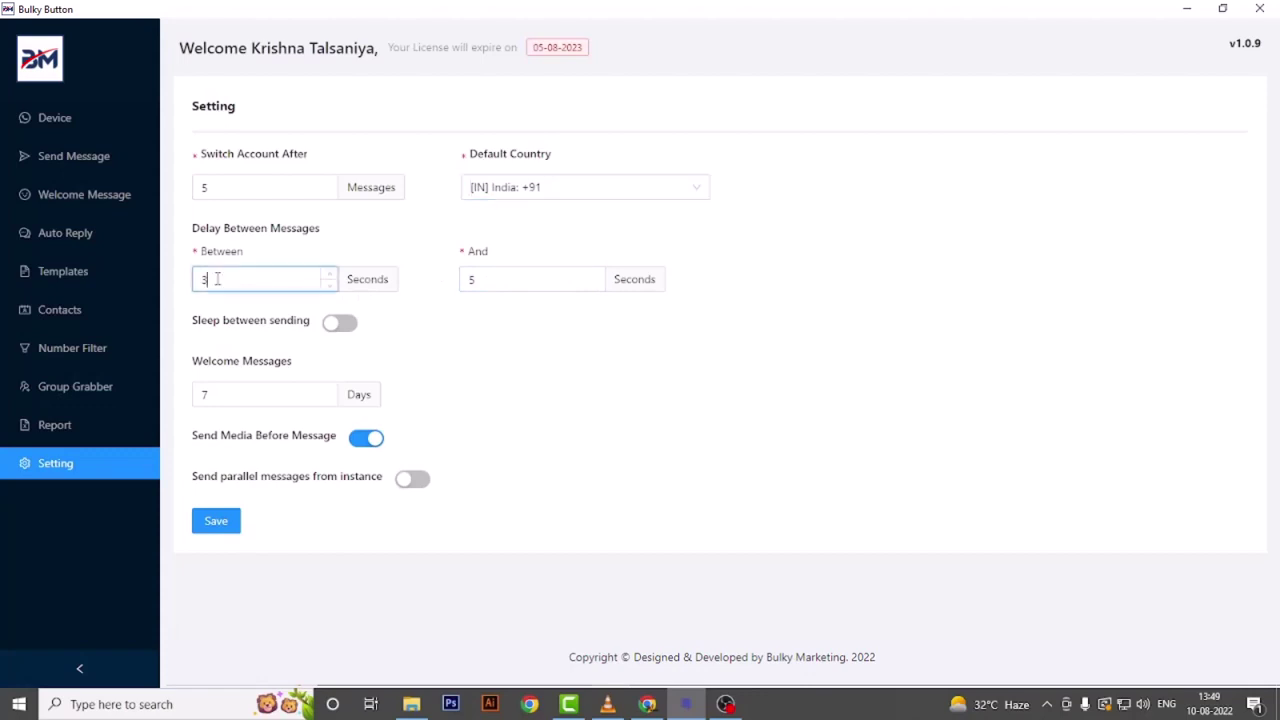
pyautogui.click(491, 281)
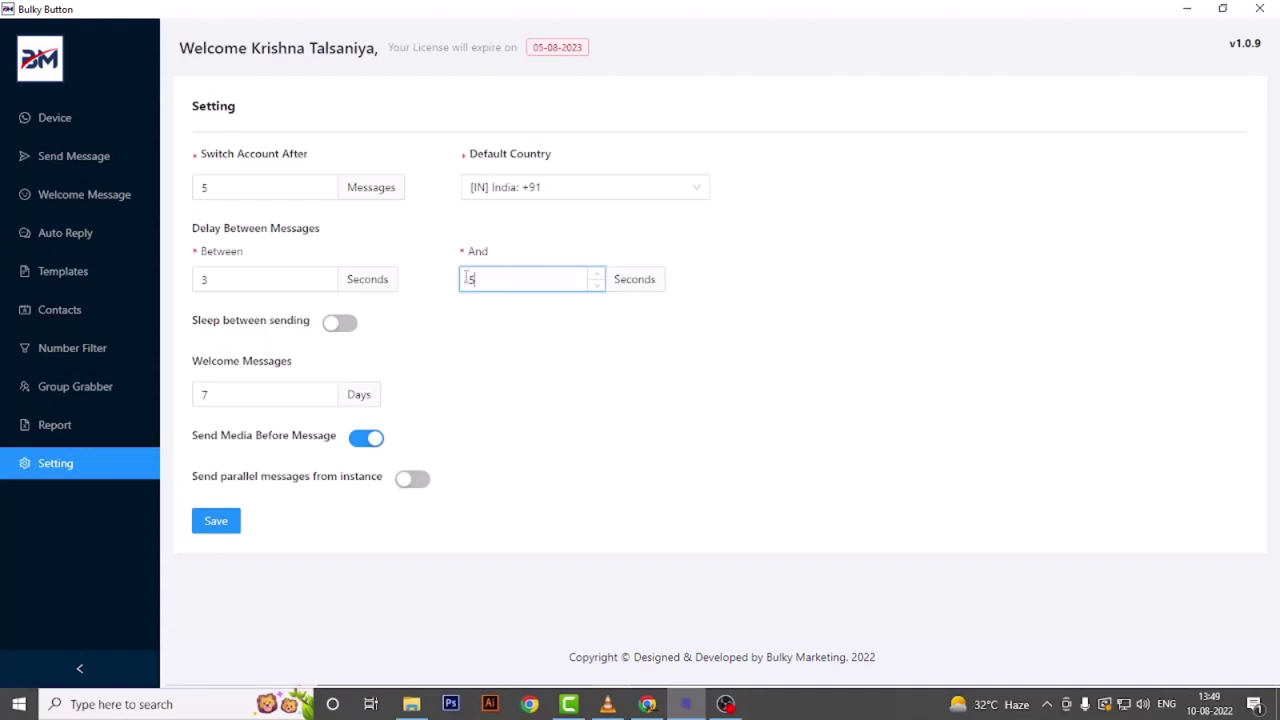
# - Enable Sleep between sending (10 seconds after 25 messages) and Send parallel messages from instance
pyautogui.click(338, 324)
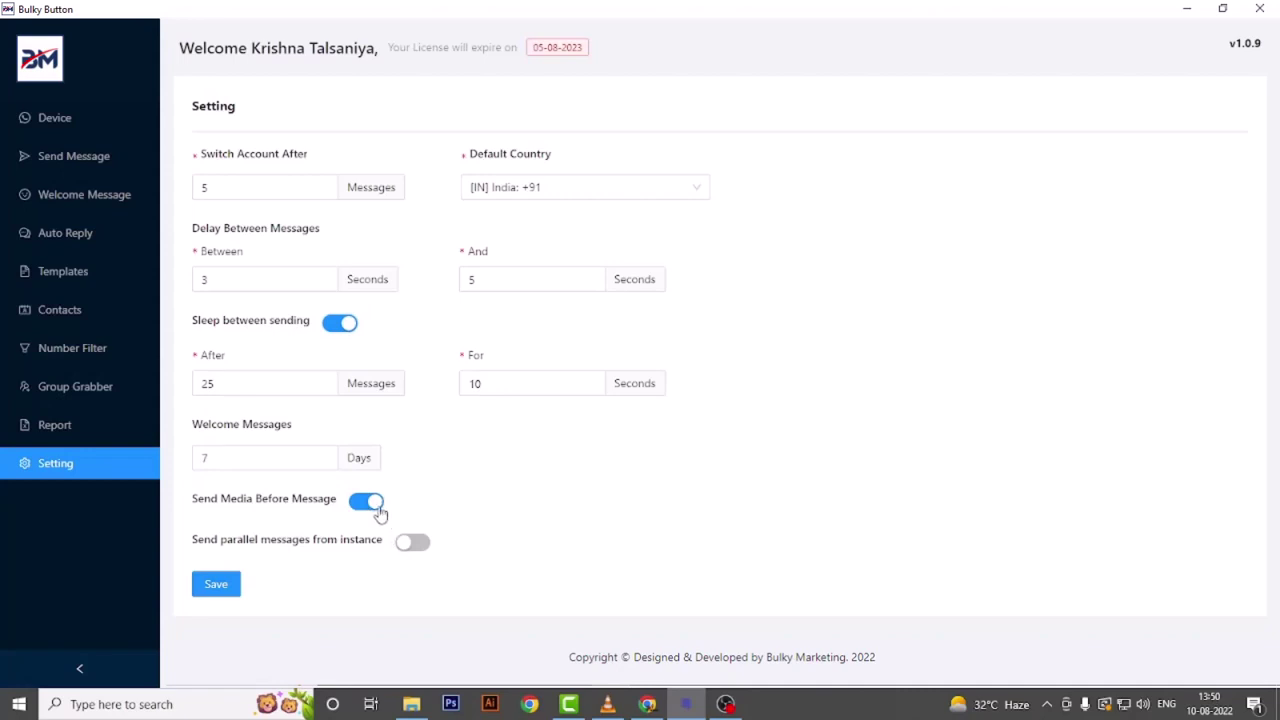
pyautogui.click(411, 545)
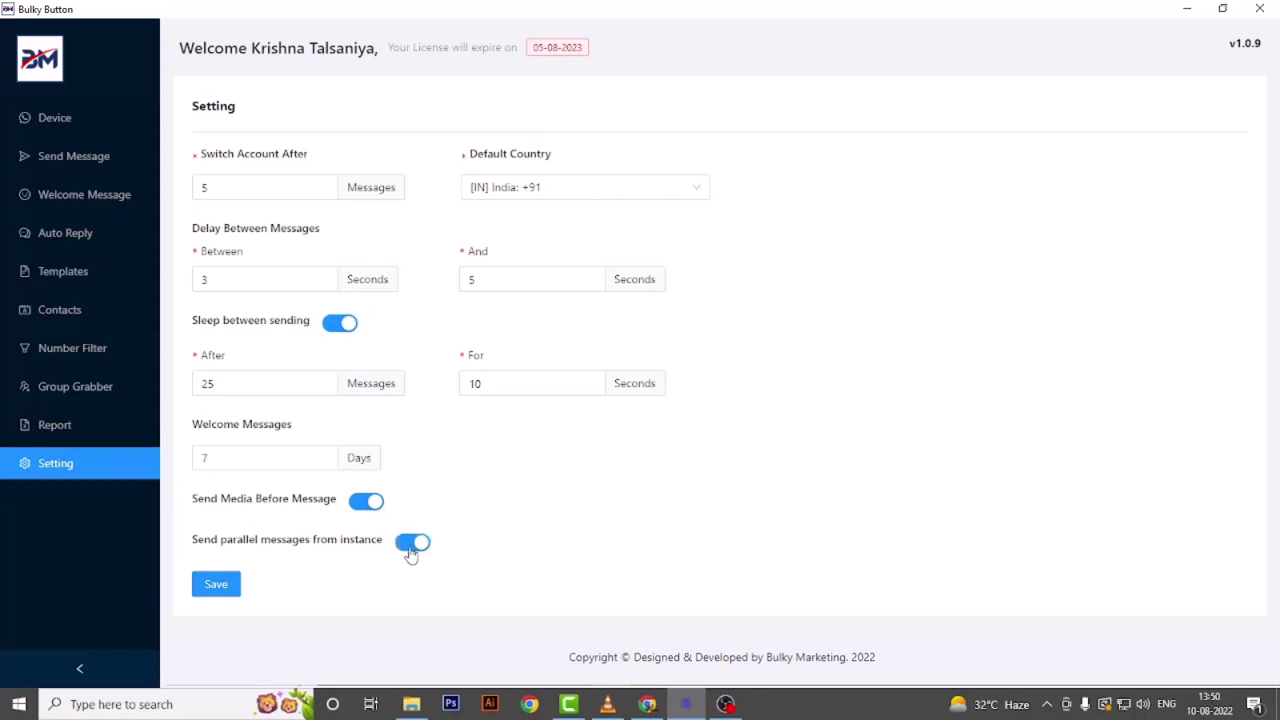